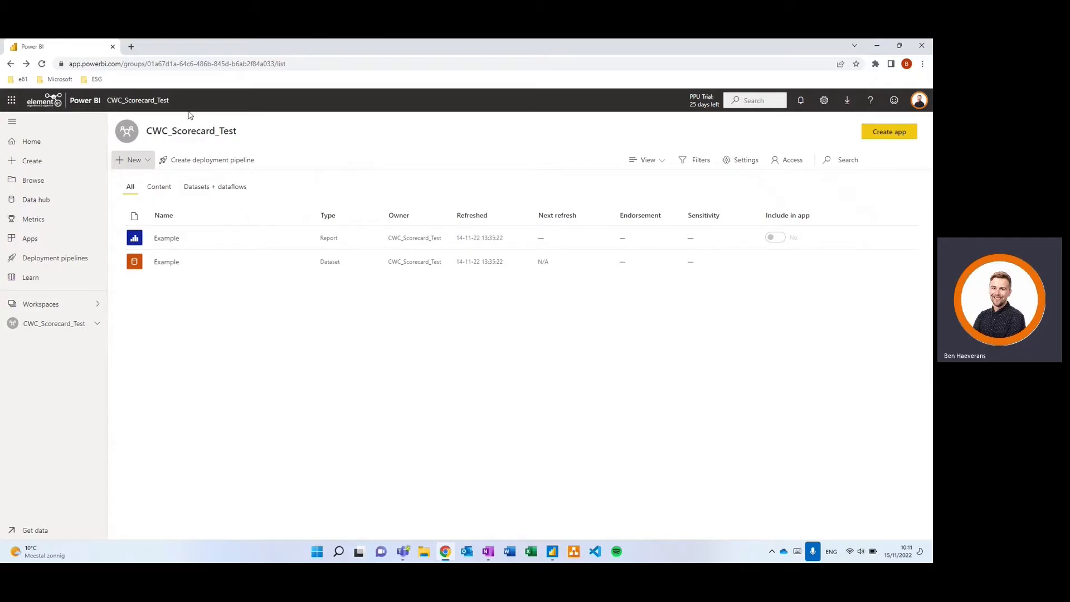
- Create a new scorecard named "Scorecard 1" in the workspace and name its first metric "KPI 1"
click(147, 160)
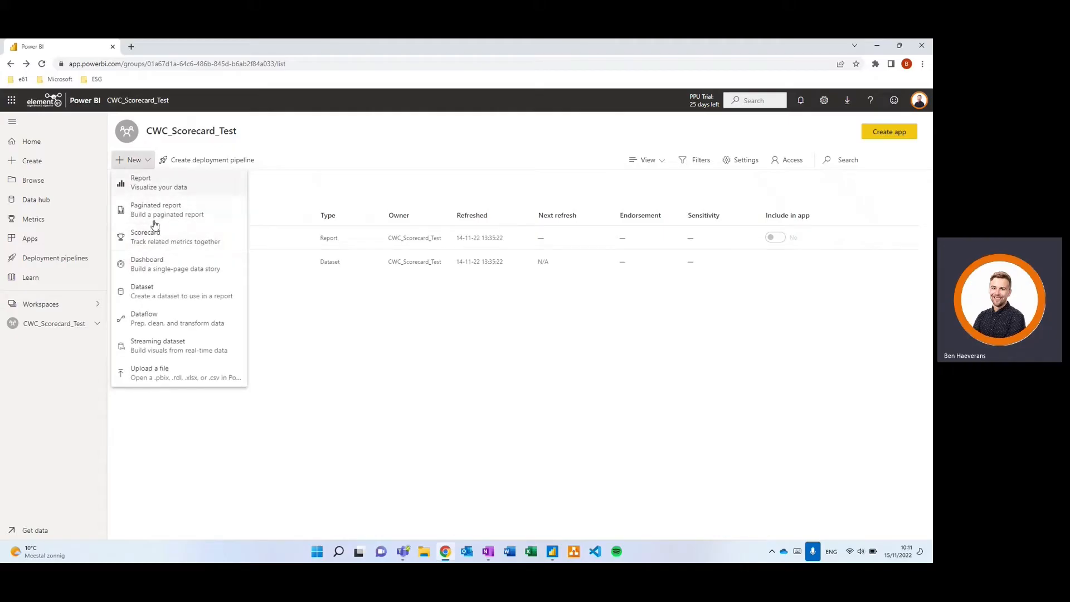
click(157, 240)
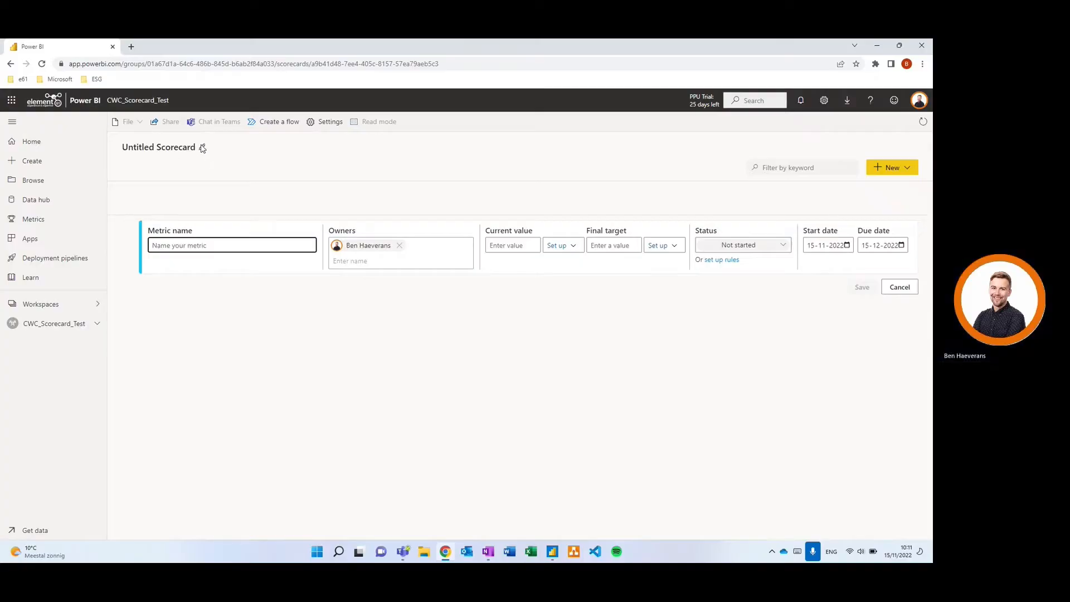
click(202, 147)
text(Sco)
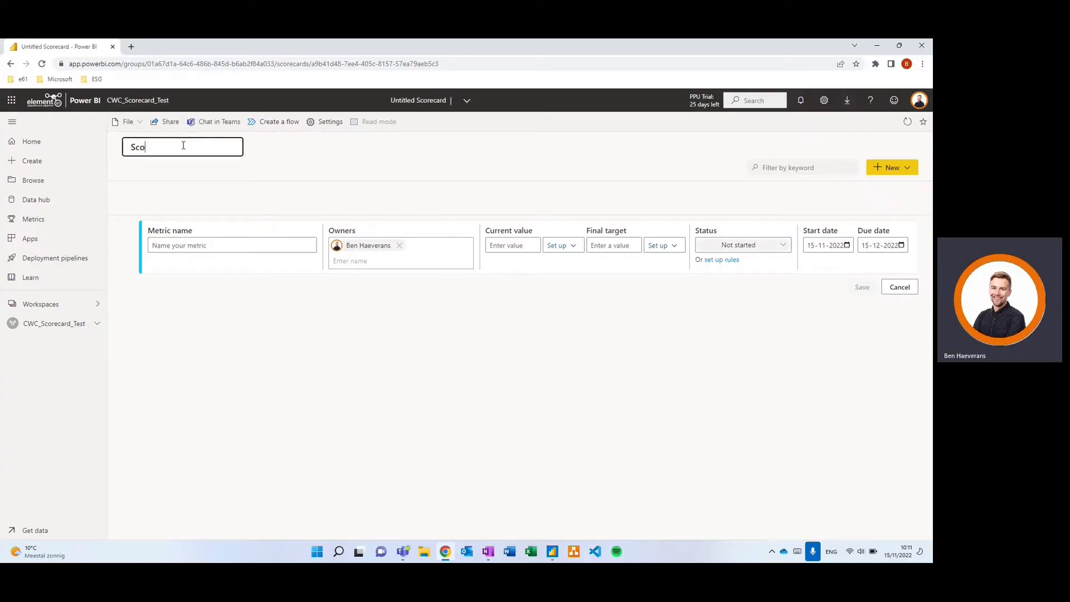
text(recard 1)
click(197, 249)
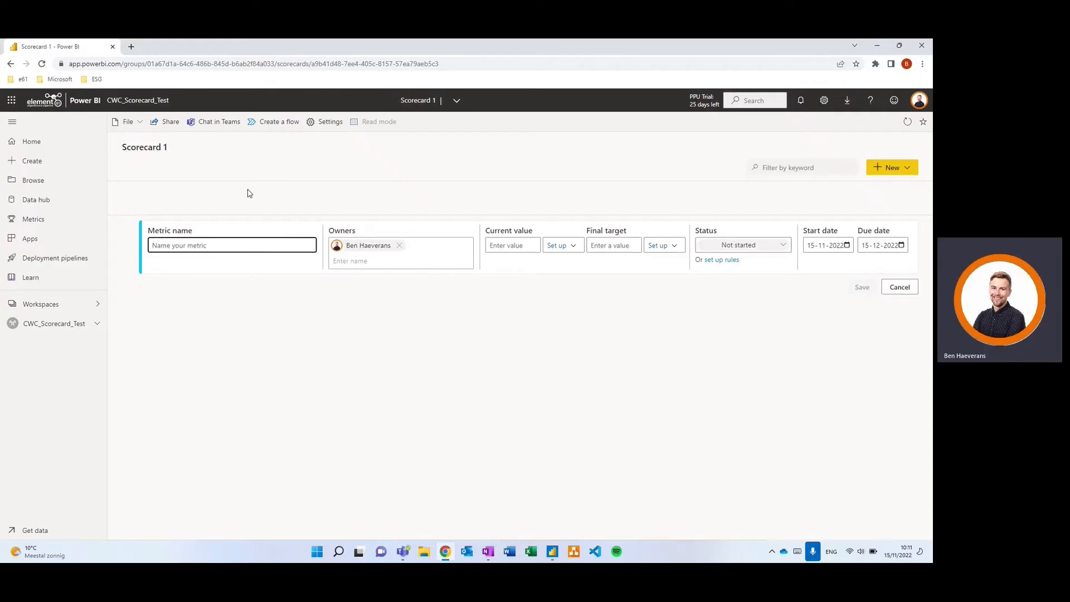
text(KPI 1)
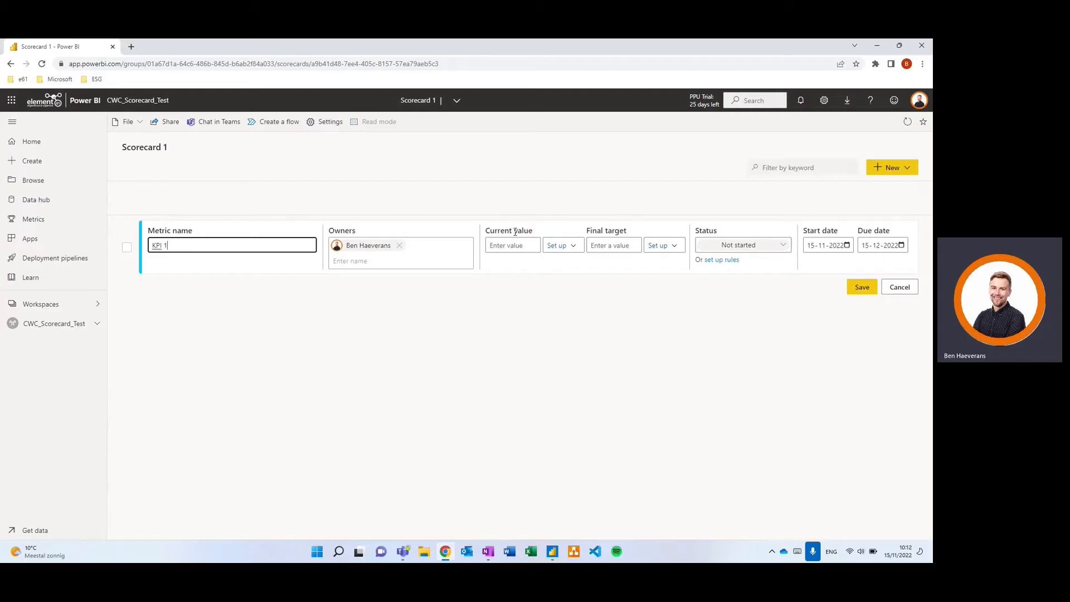
- Connect KPI 1's current value to the measure Sum of total emissions (kg CO2e) from the line chart in the Example report
click(571, 251)
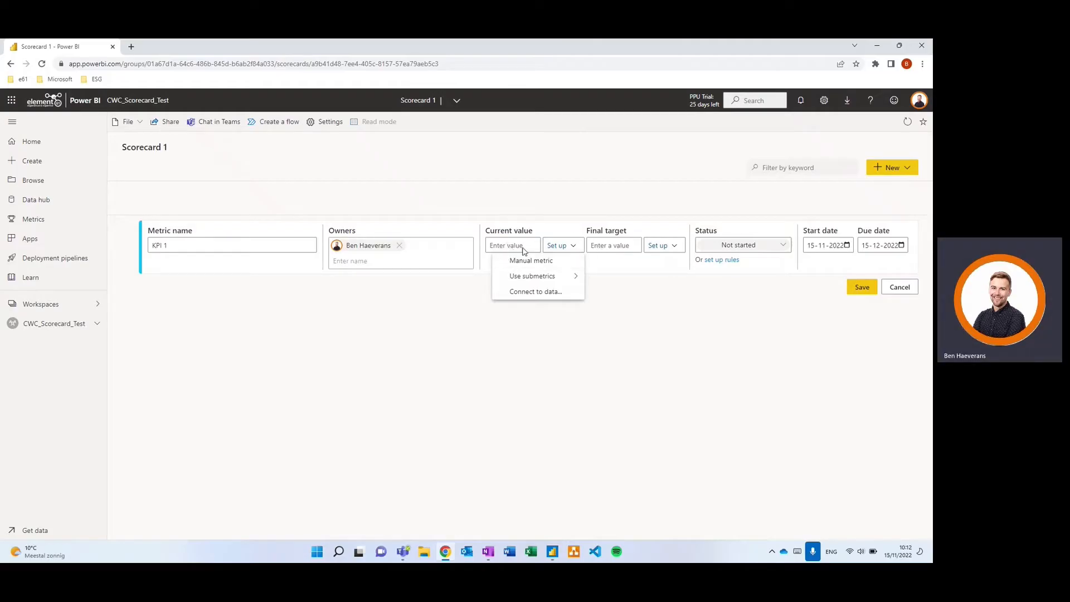
mouse_move(518, 281)
click(529, 300)
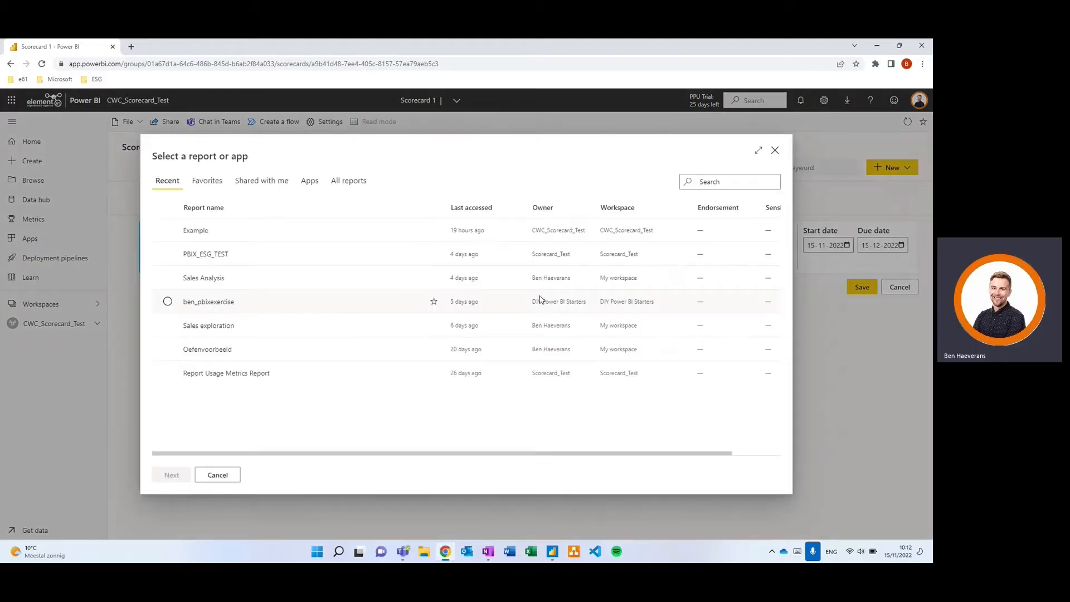
click(199, 235)
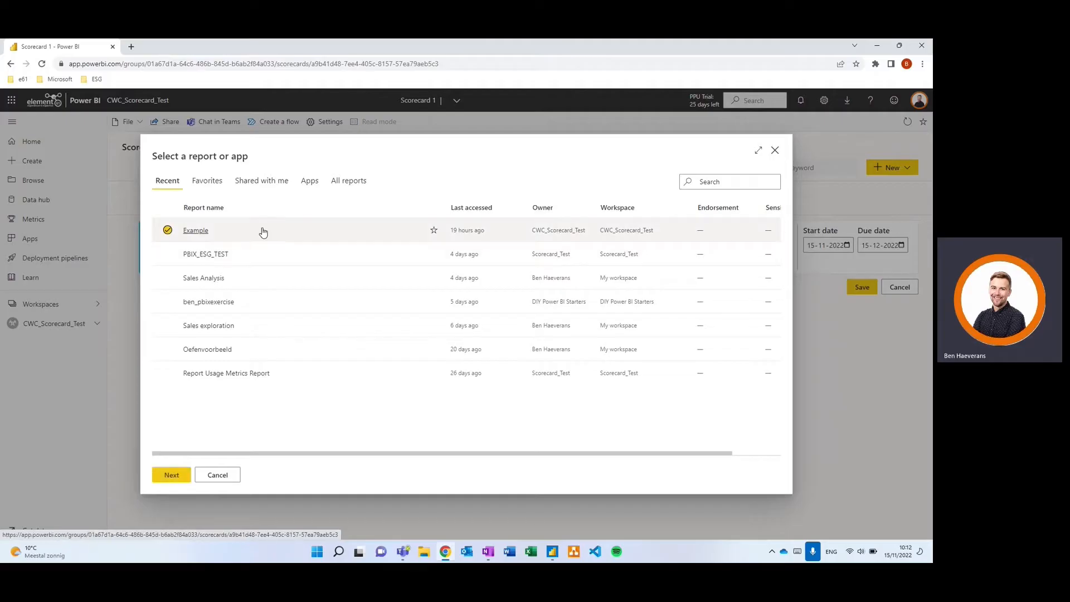
click(177, 475)
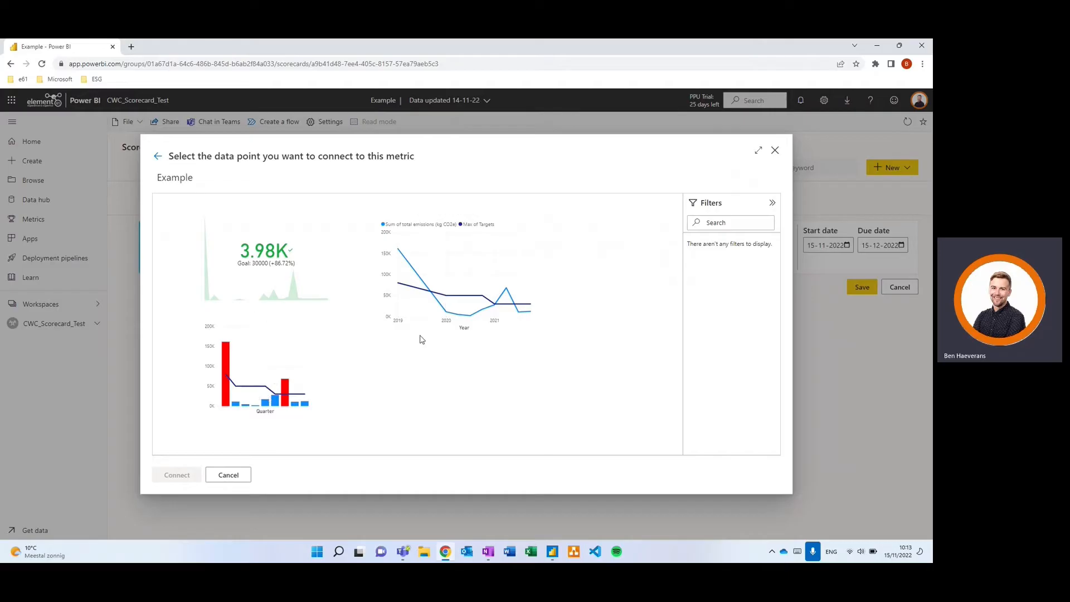
click(466, 268)
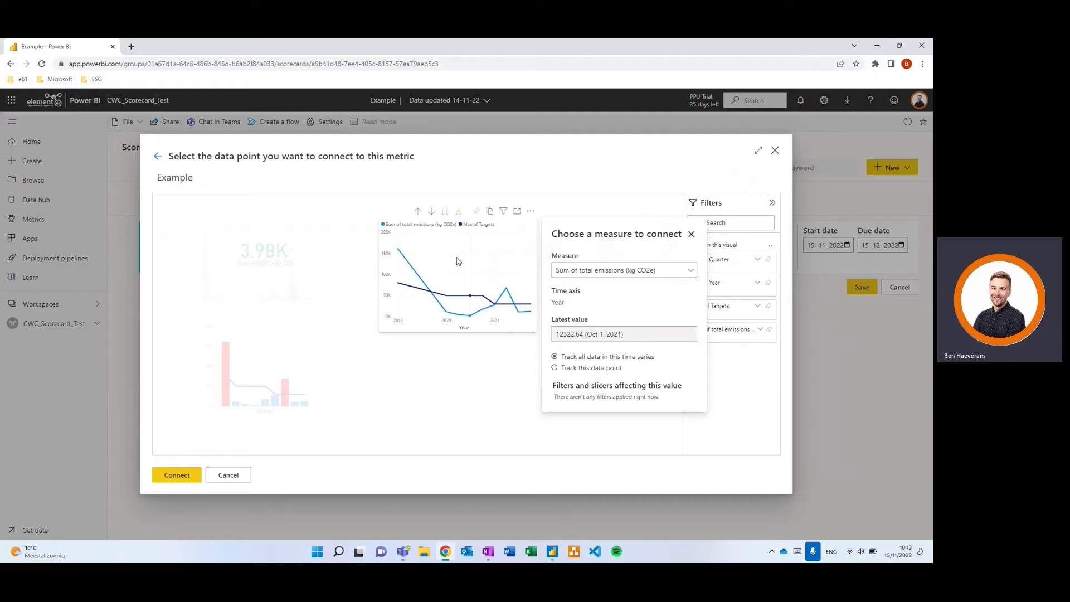
mouse_move(446, 285)
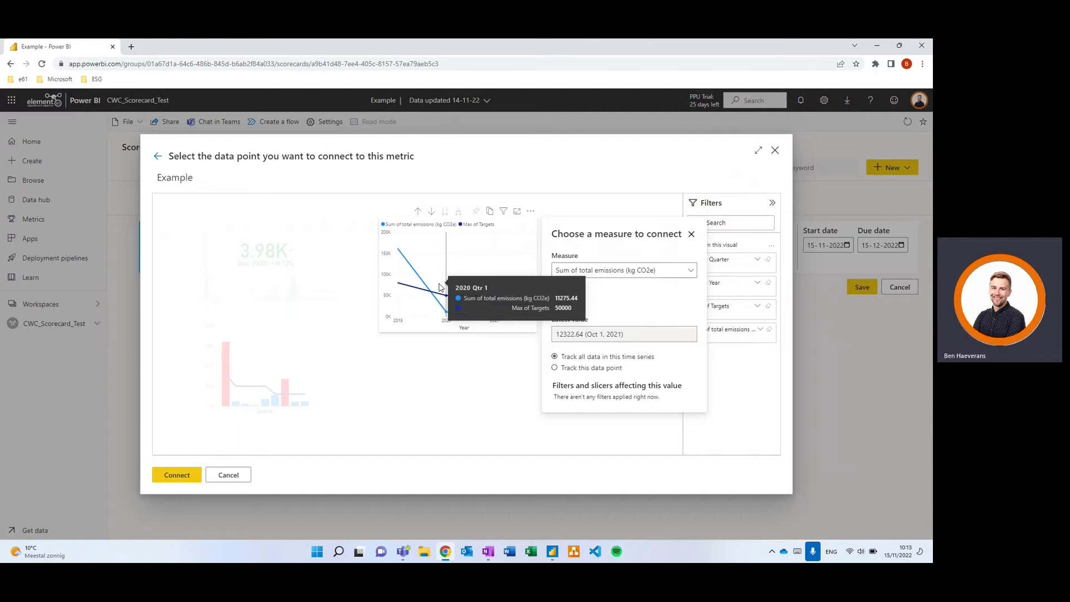
click(610, 273)
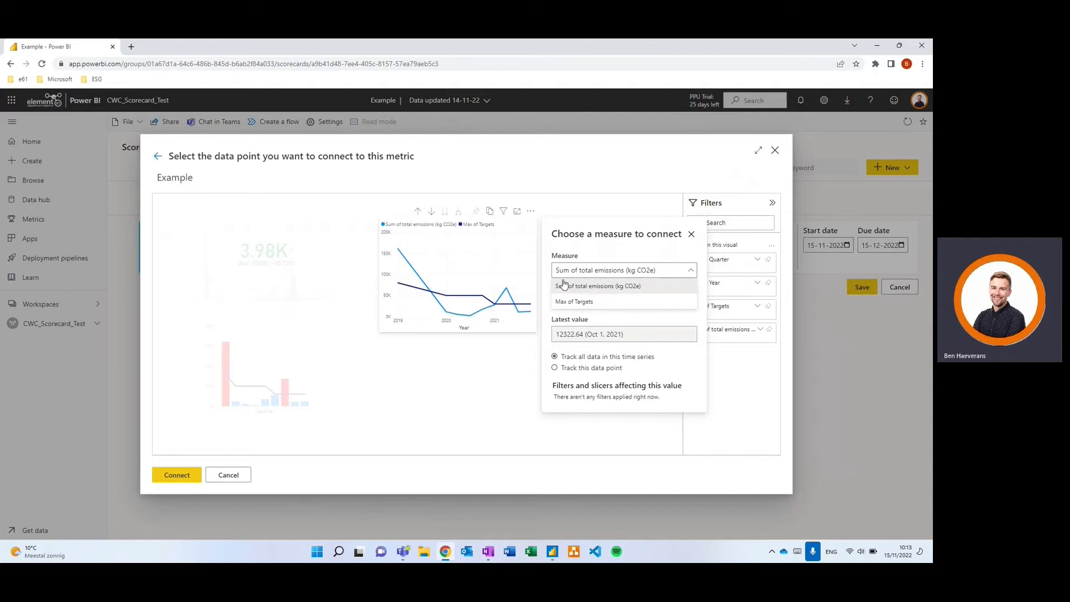
click(581, 287)
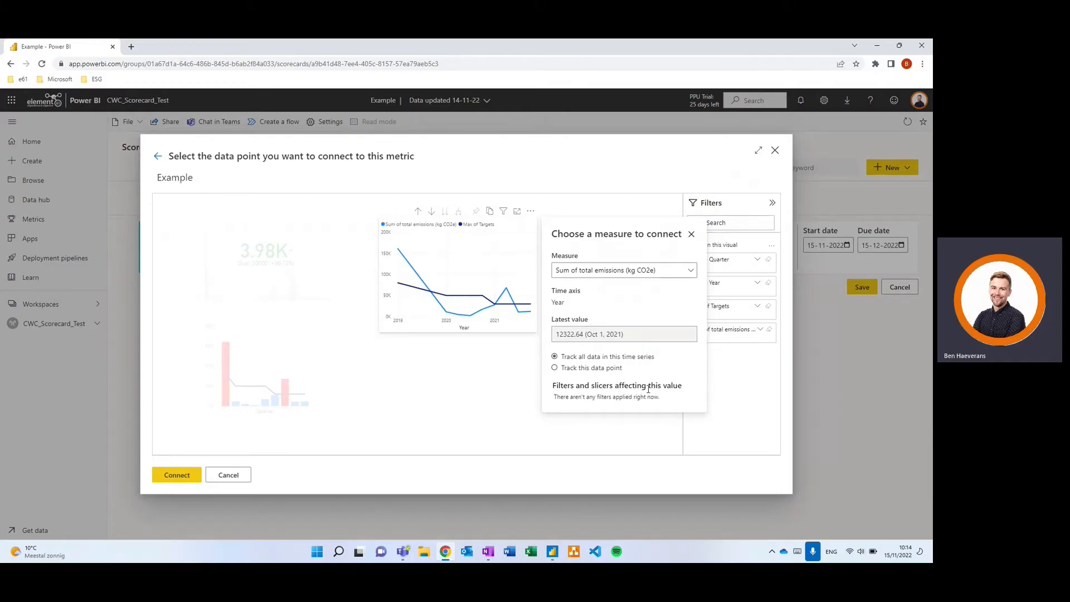
click(174, 477)
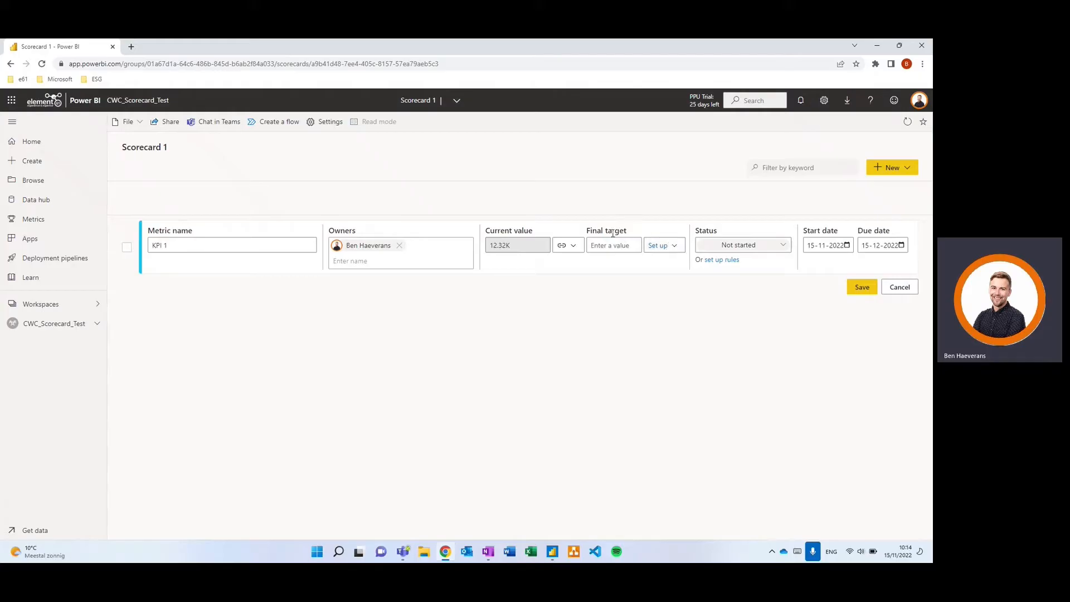
- Connect KPI 1's final target to the measure Max of Targets from the line chart in the Example report
click(660, 246)
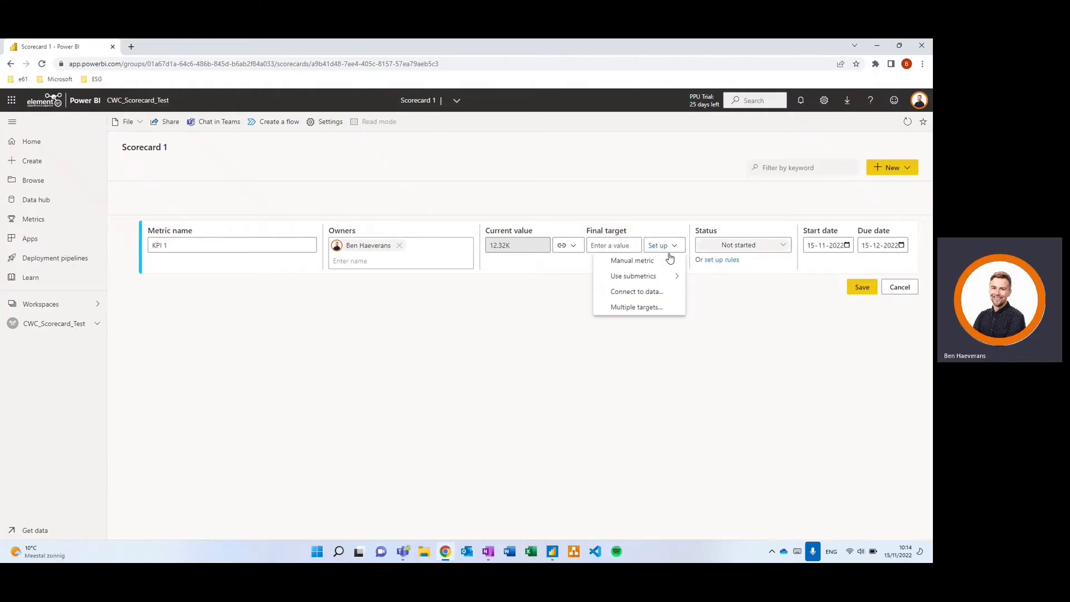
click(655, 293)
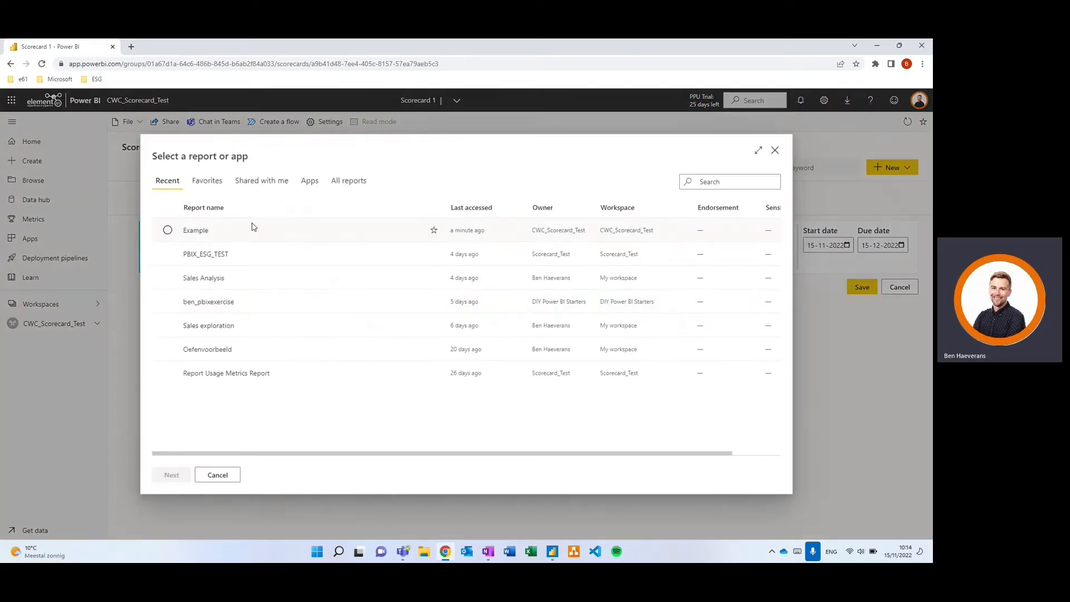
click(202, 231)
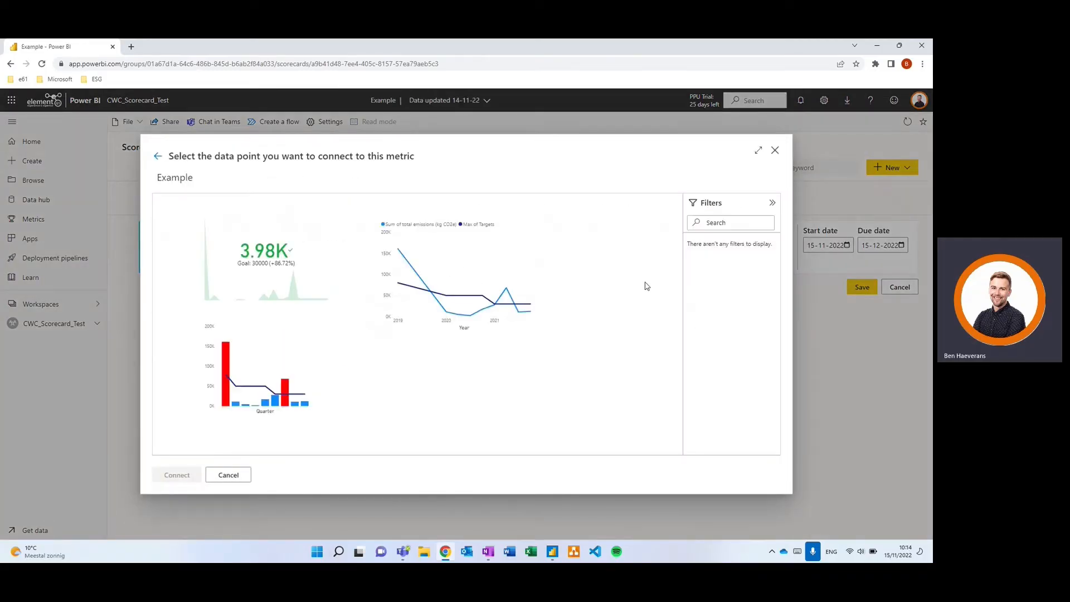
click(599, 278)
click(690, 269)
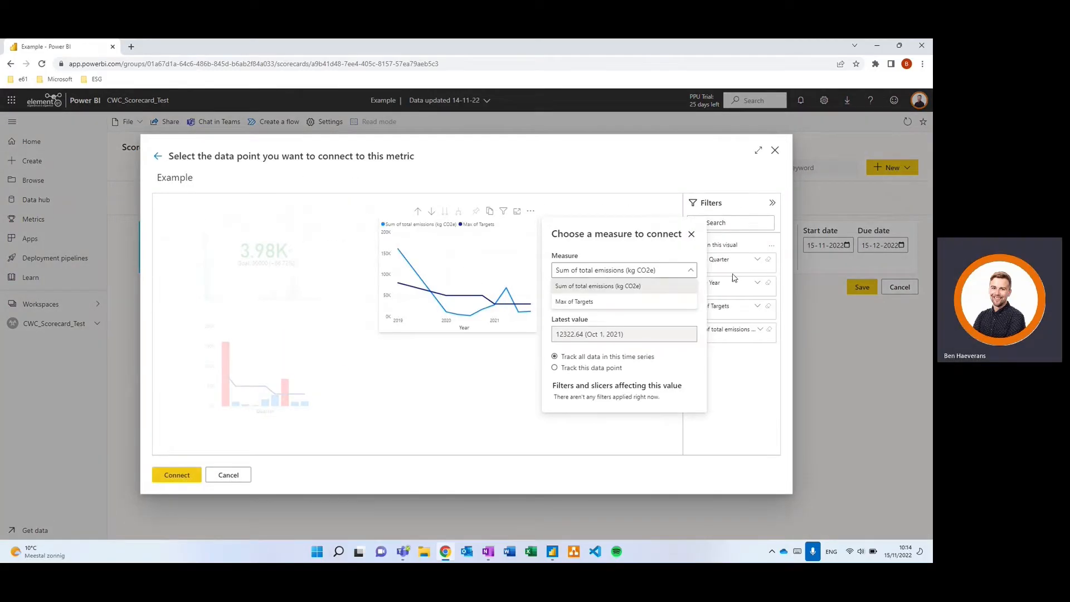
click(579, 303)
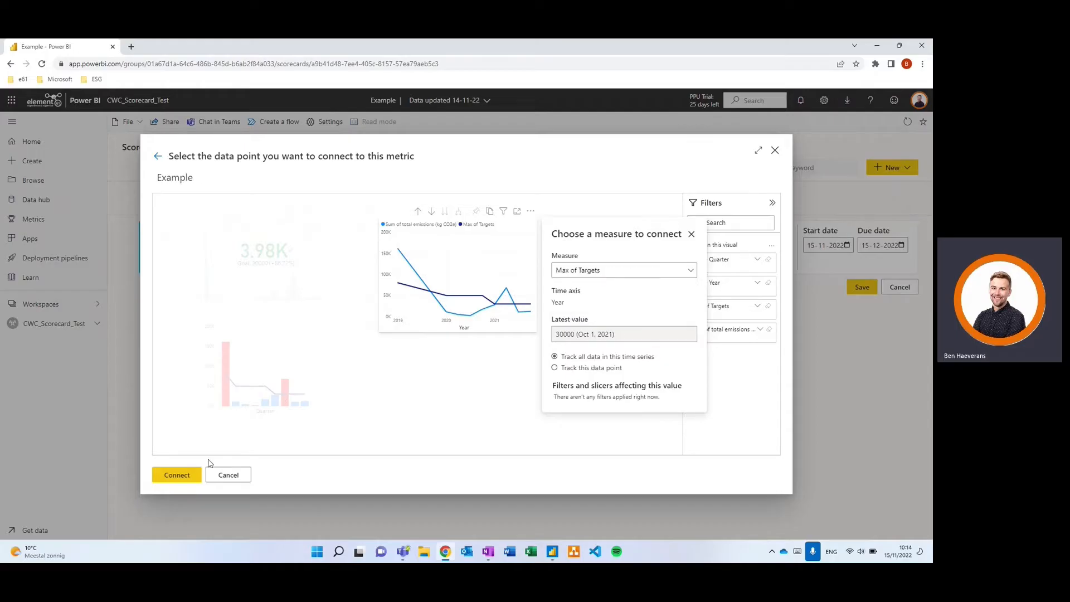
click(177, 474)
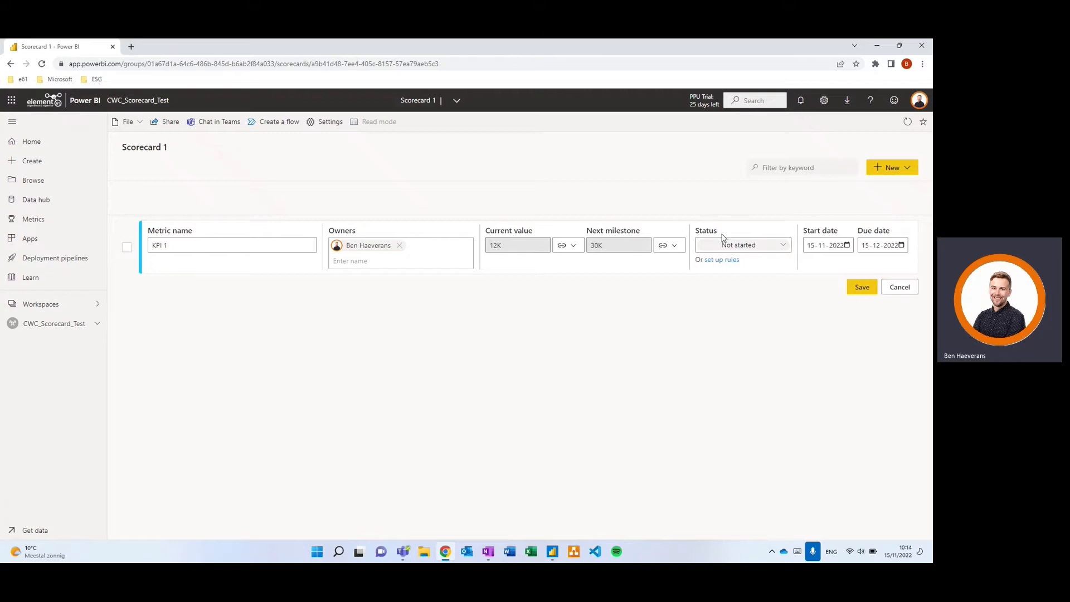
- Add a status rule to KPI 1 that changes the status to Overdue if the value is greater than 100 % of target
click(760, 245)
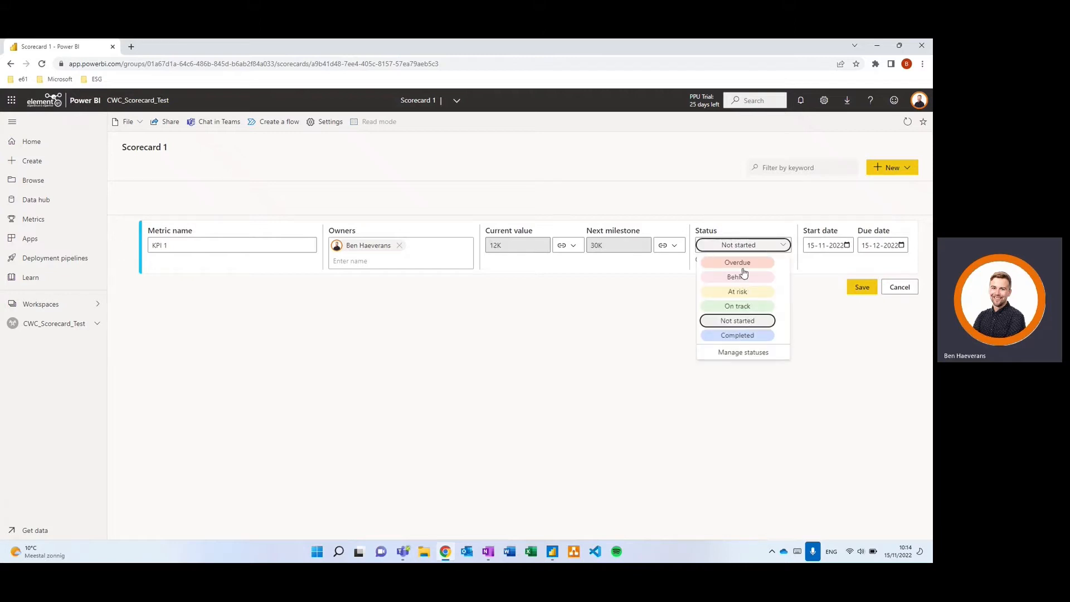
click(748, 233)
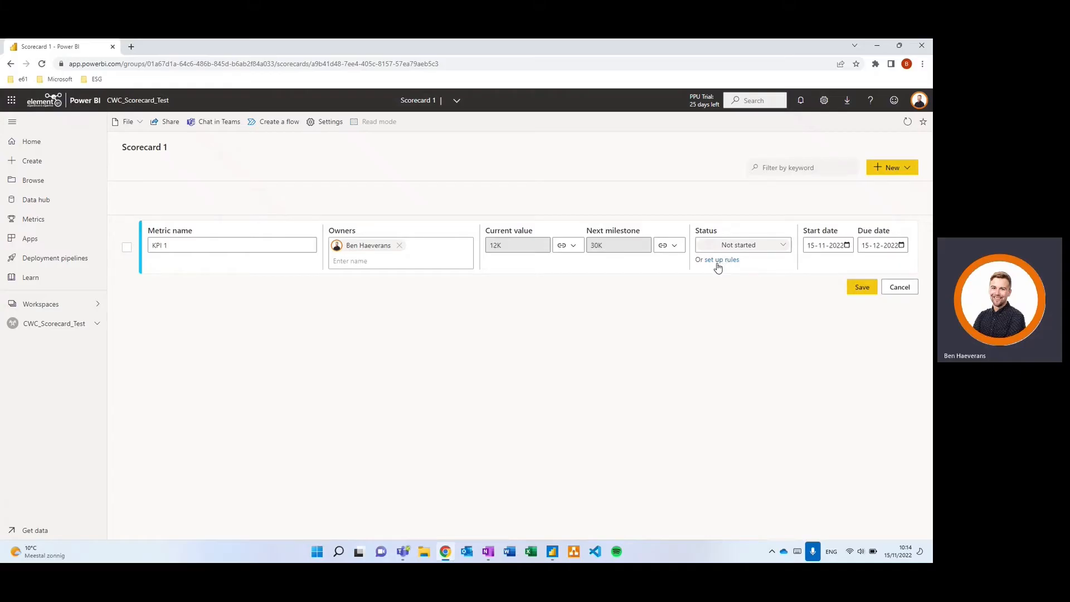
click(718, 261)
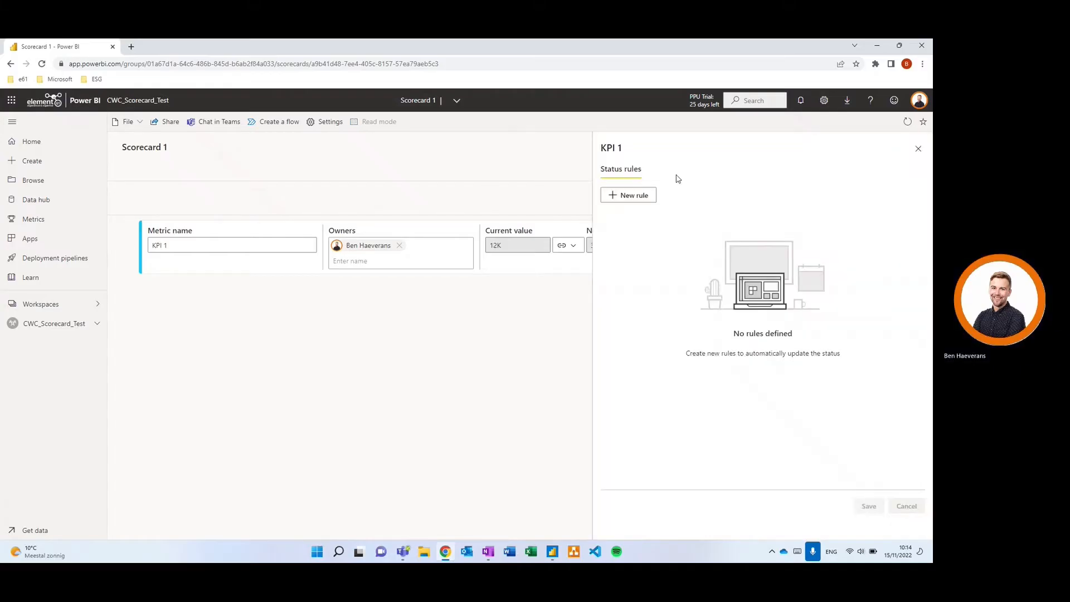
click(649, 201)
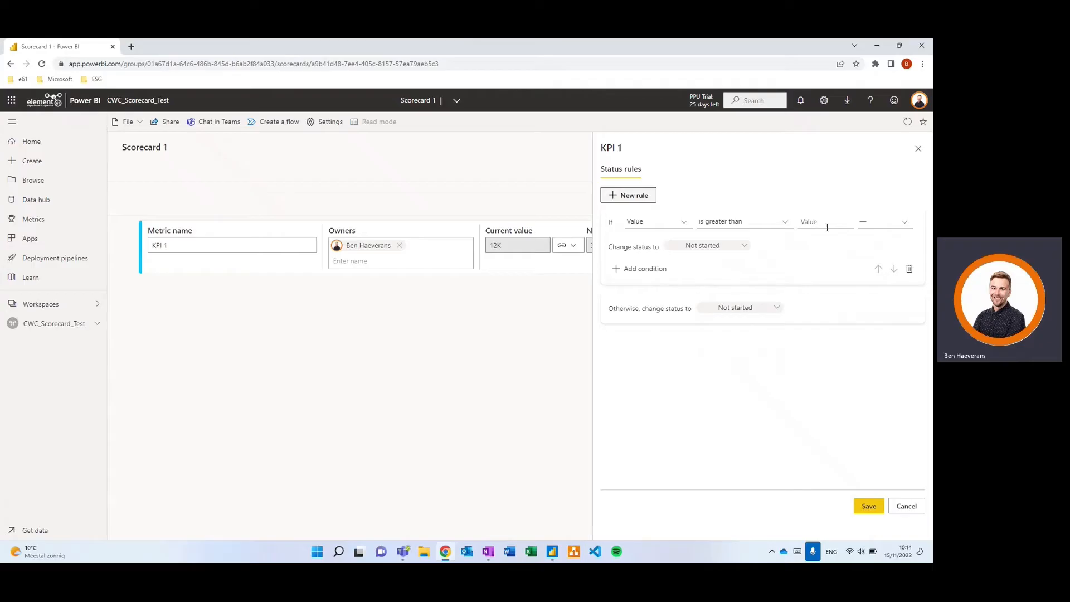
click(880, 222)
click(883, 239)
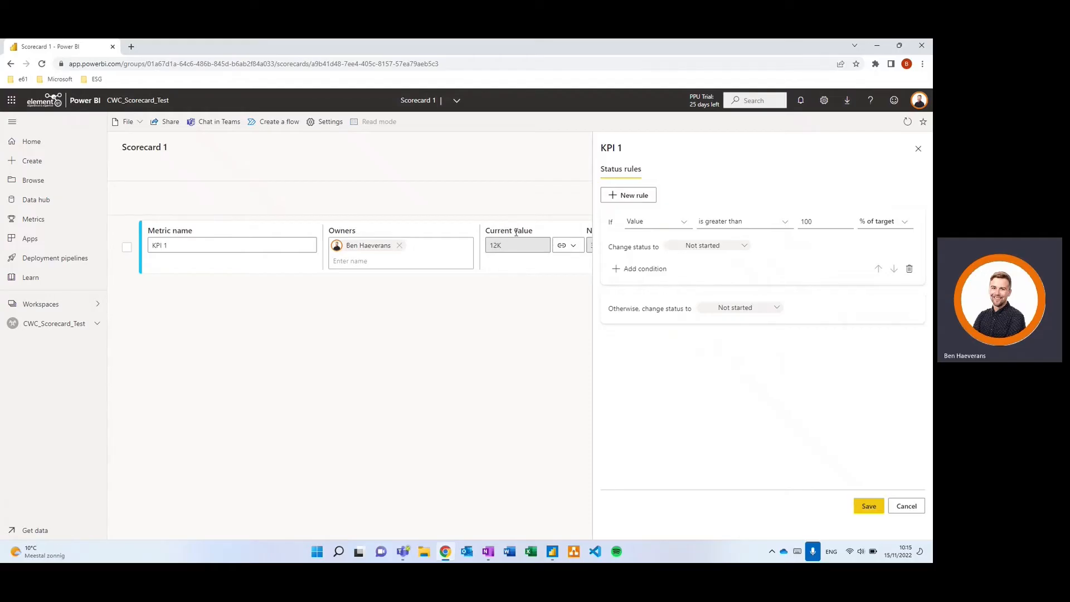
click(704, 246)
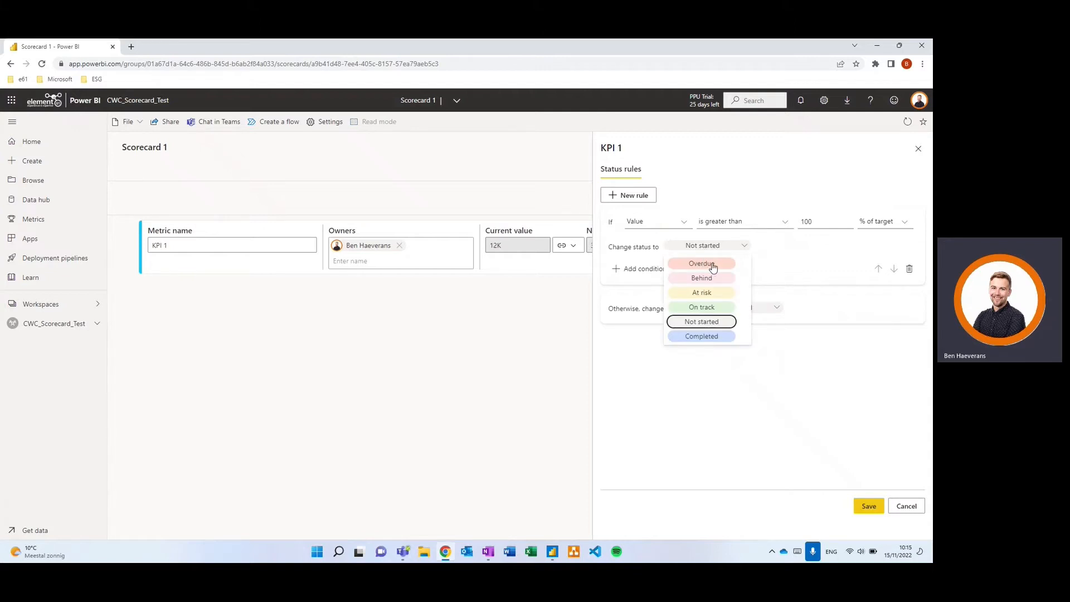
click(718, 269)
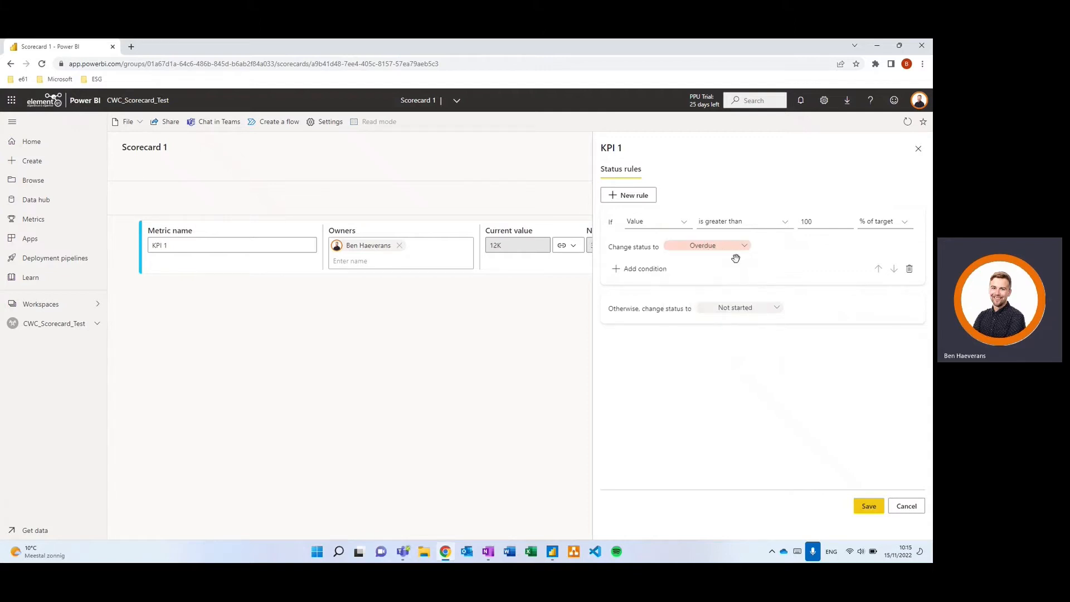
click(706, 250)
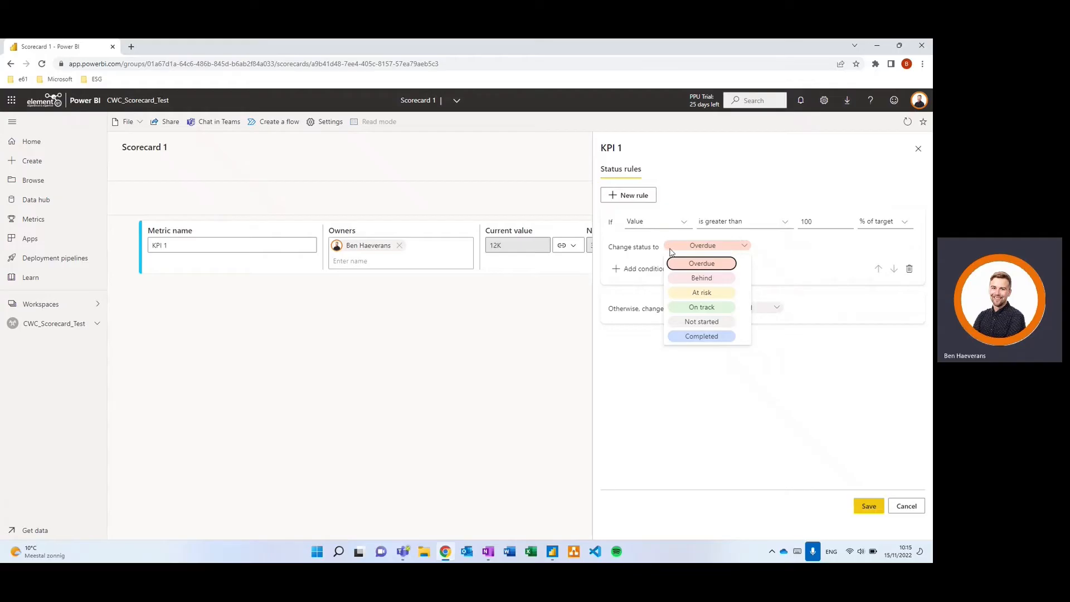
click(708, 264)
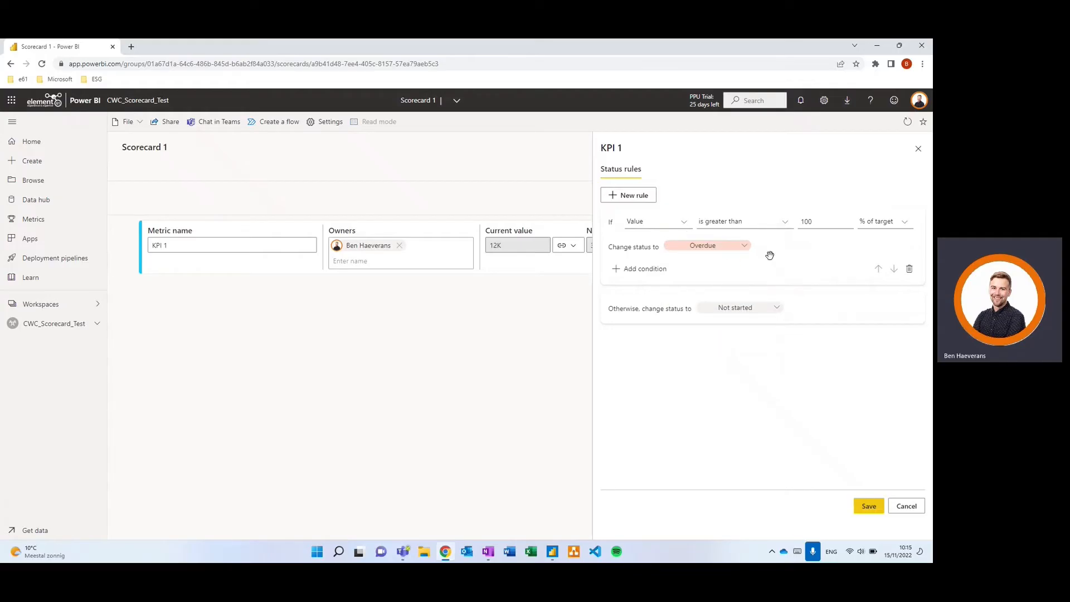
- Set the otherwise status in KPI 1's status rules to On track and save the rules
click(748, 314)
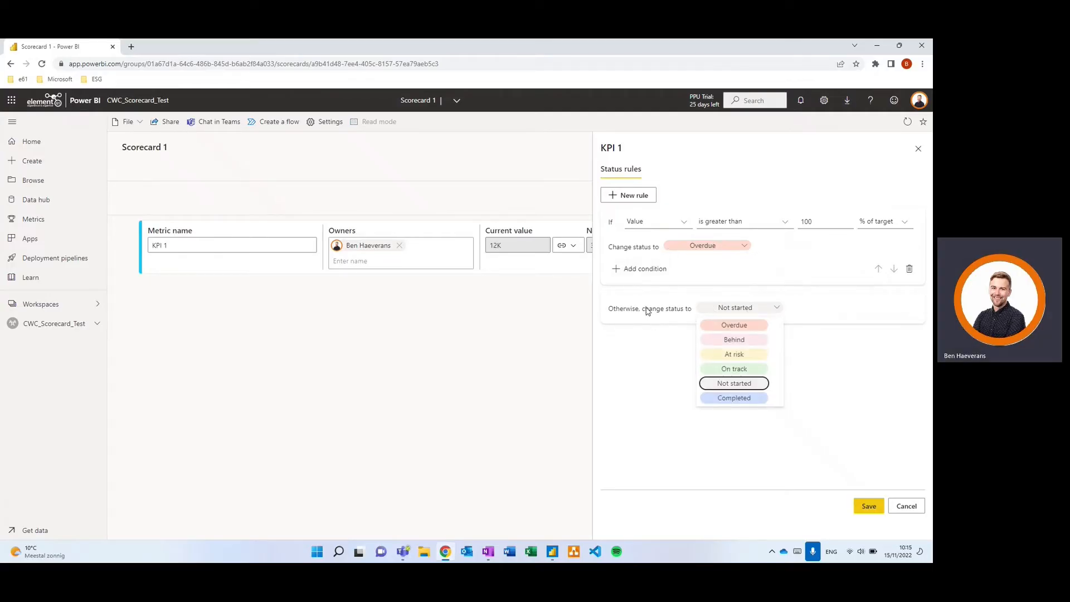
click(736, 367)
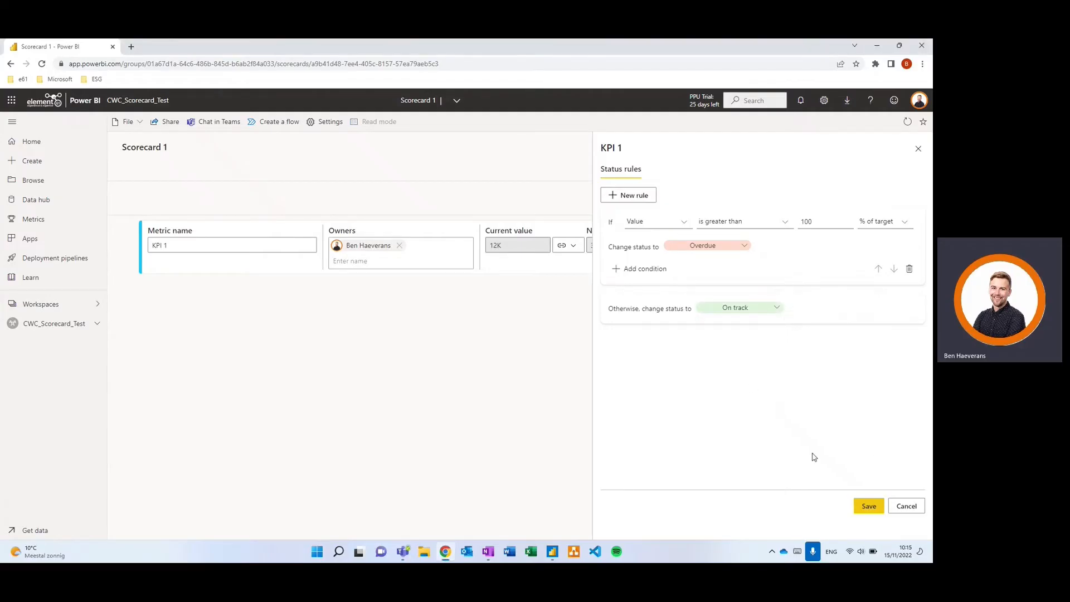
click(871, 509)
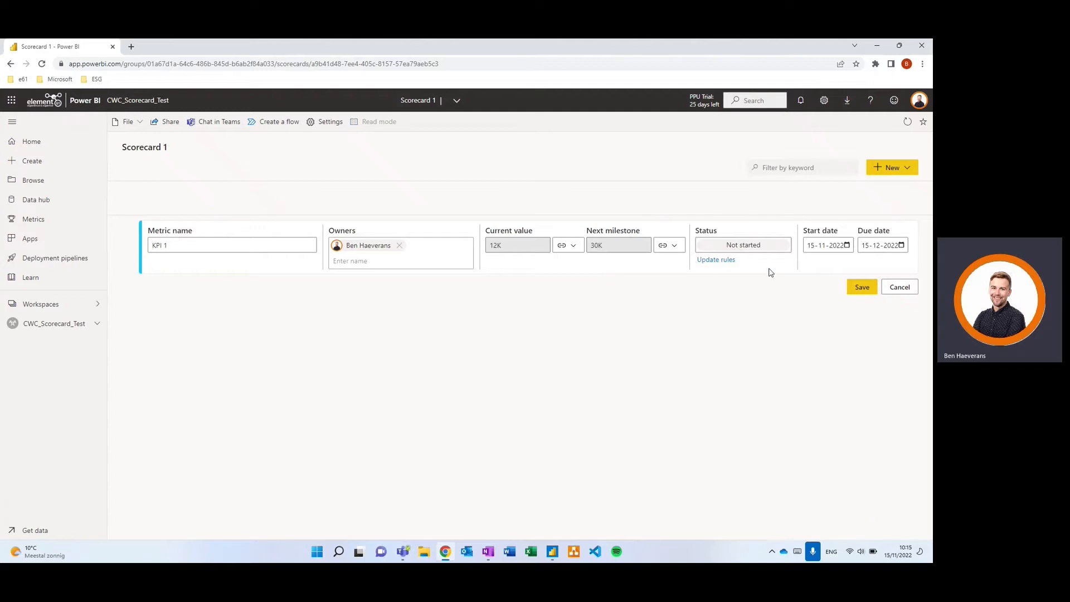
- Review KPI 1's status rules and save the metric to the scorecard
click(728, 261)
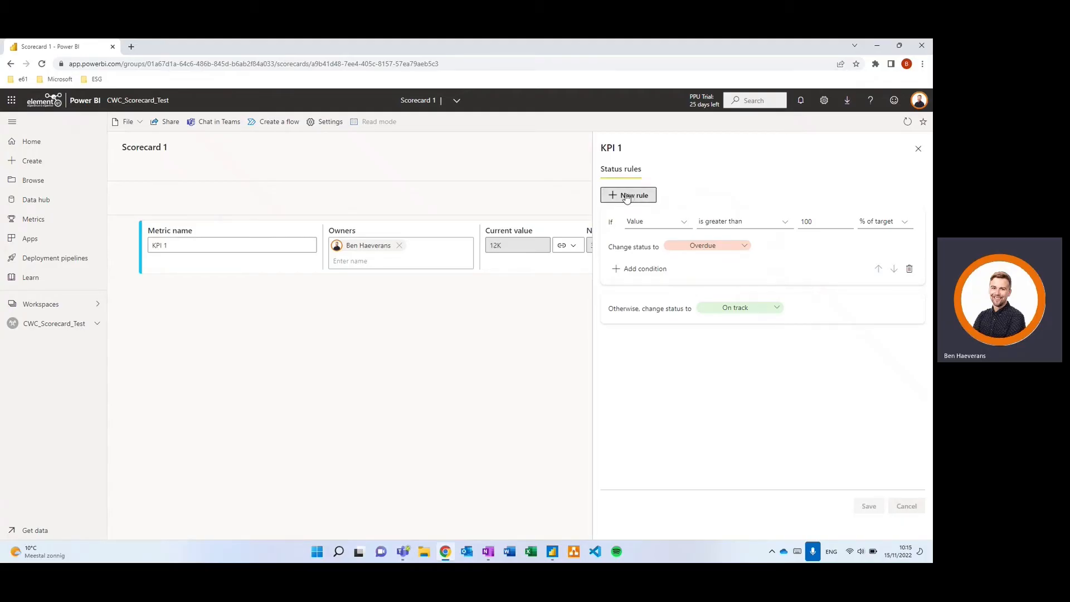
click(918, 149)
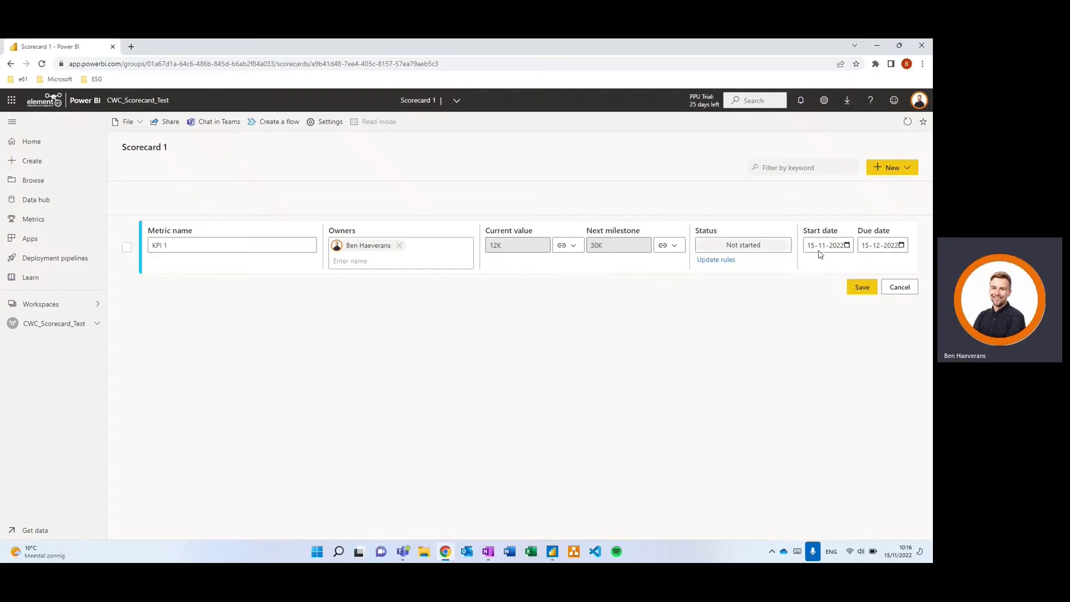
click(863, 287)
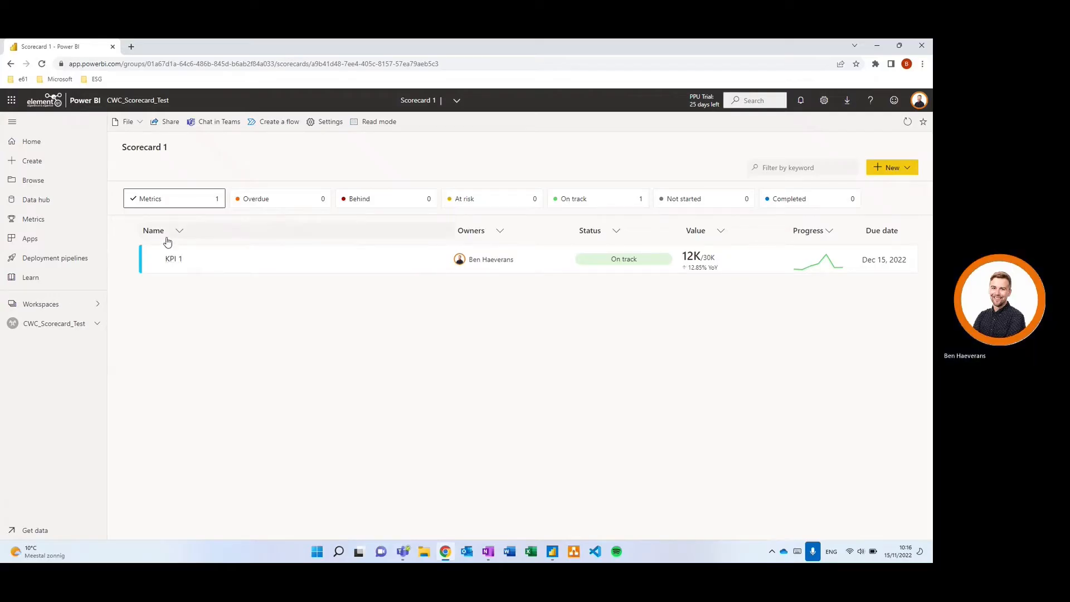
- Show the targets in KPI 1's progress chart and review the metric's check-in history and status rules
click(179, 263)
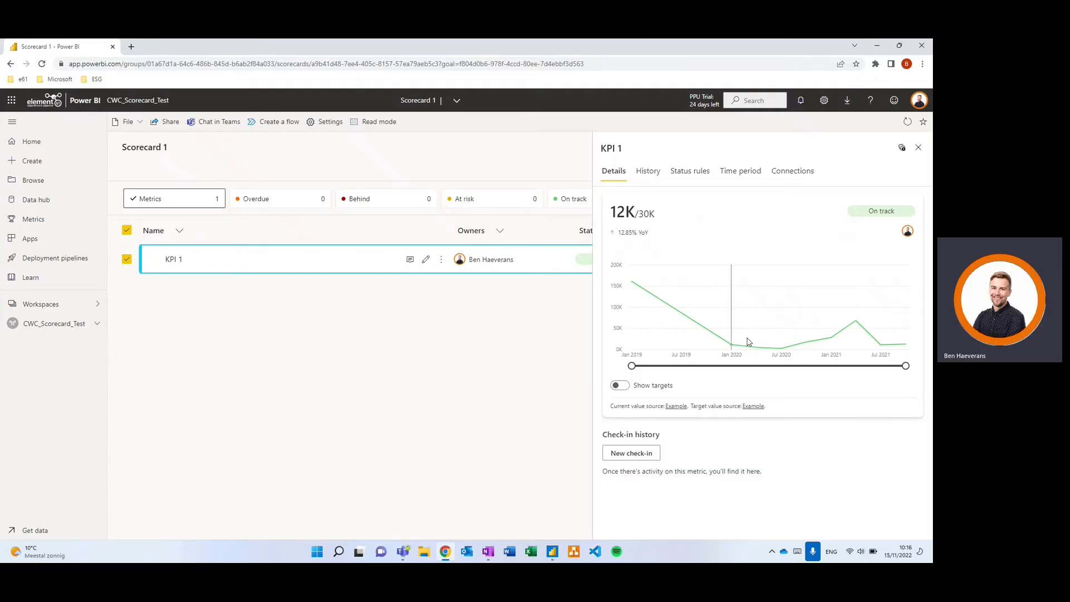
click(620, 387)
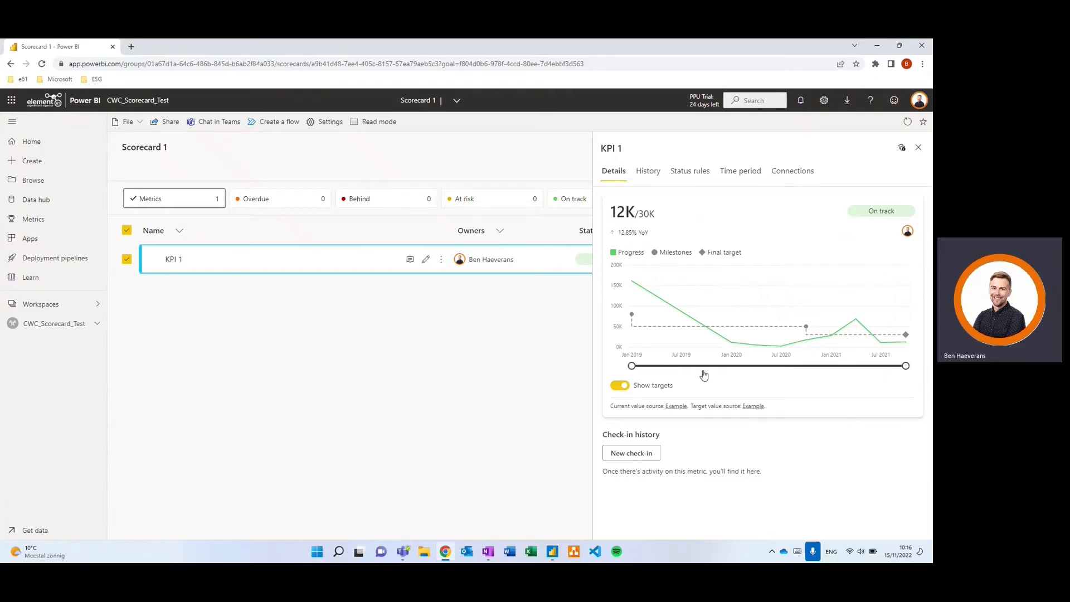
click(655, 176)
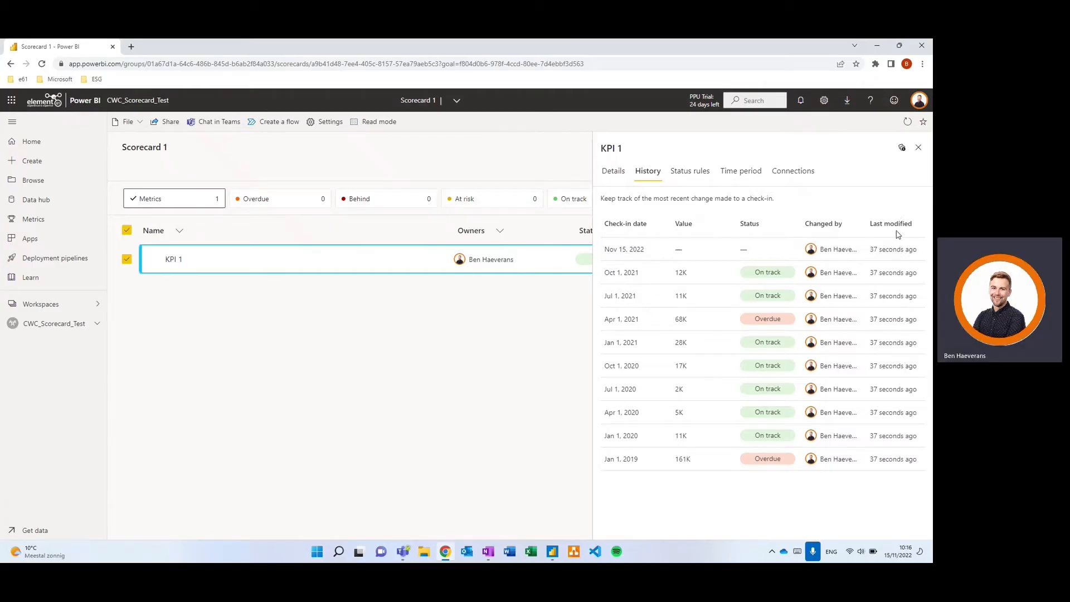
click(699, 173)
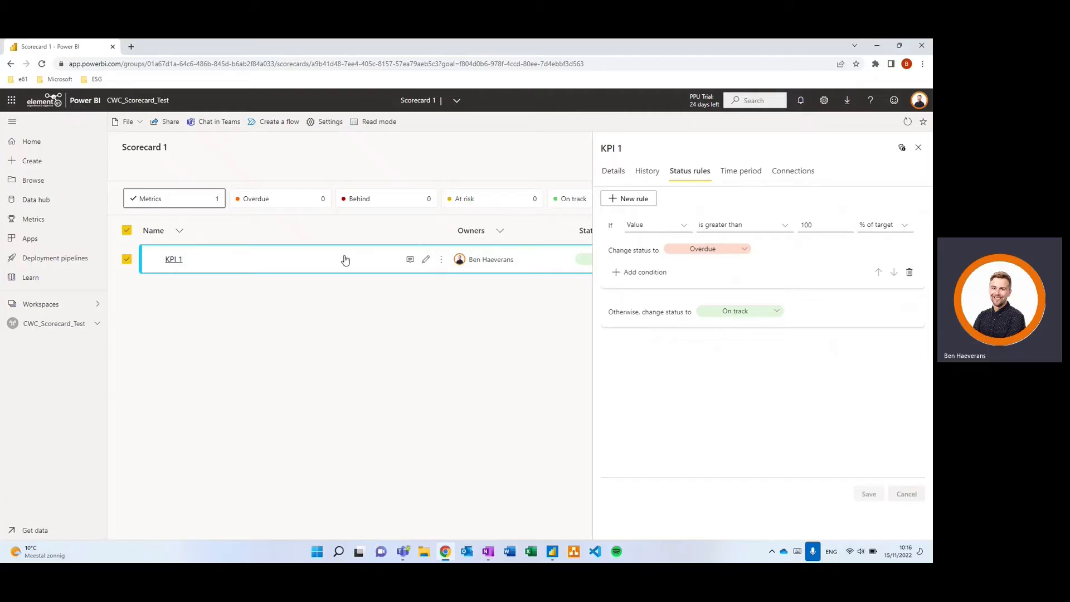
- Review the tracking cycle options in KPI 1's time period settings and compare them with the change figure in its details
click(741, 177)
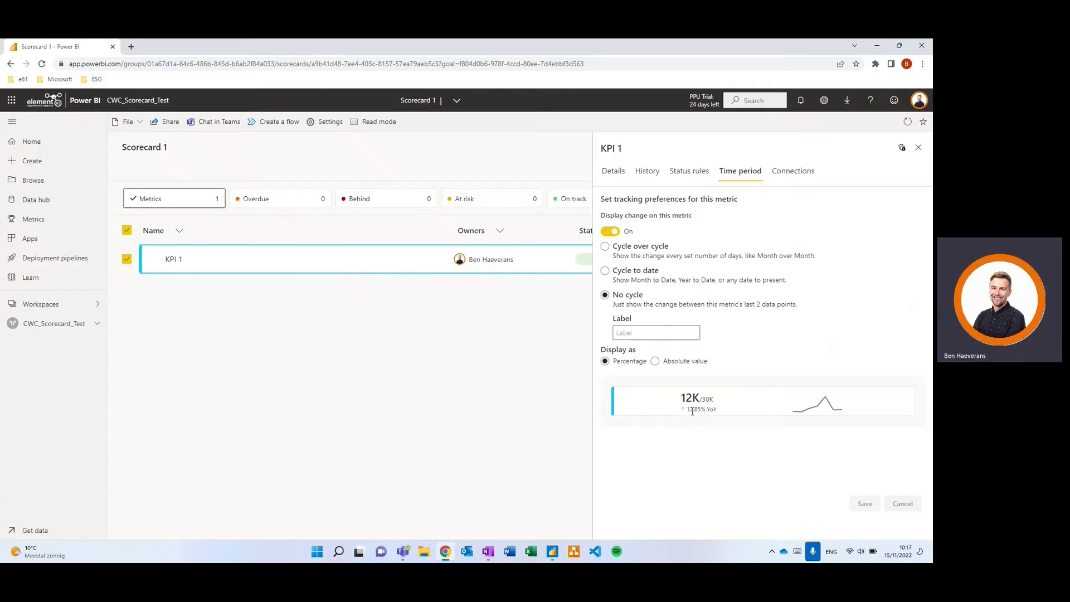
click(670, 249)
click(695, 279)
click(637, 305)
click(620, 177)
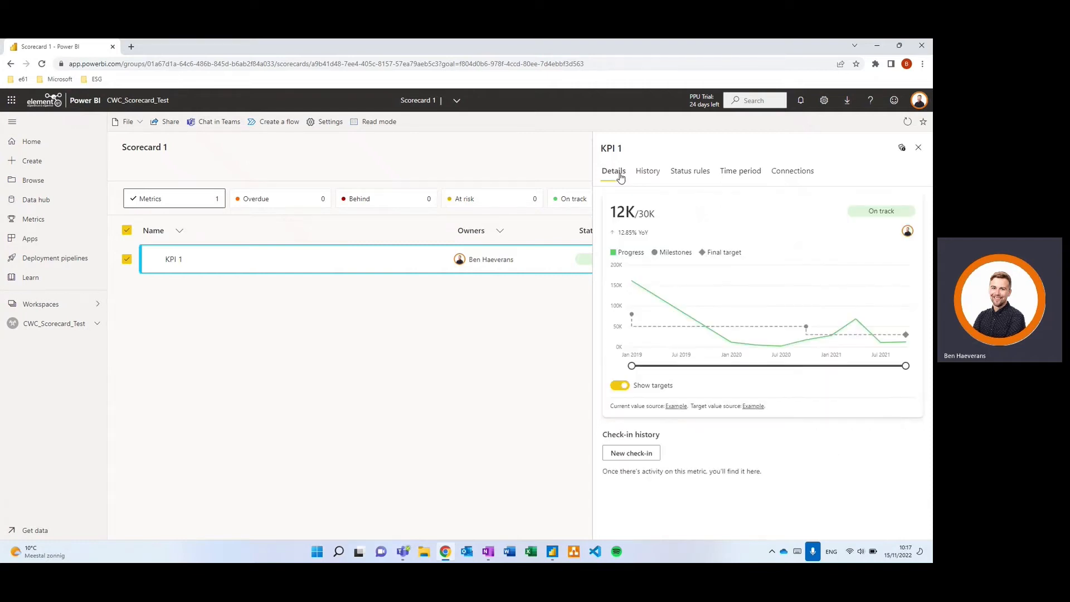
drag(619, 233, 644, 234)
click(646, 233)
click(645, 234)
click(694, 172)
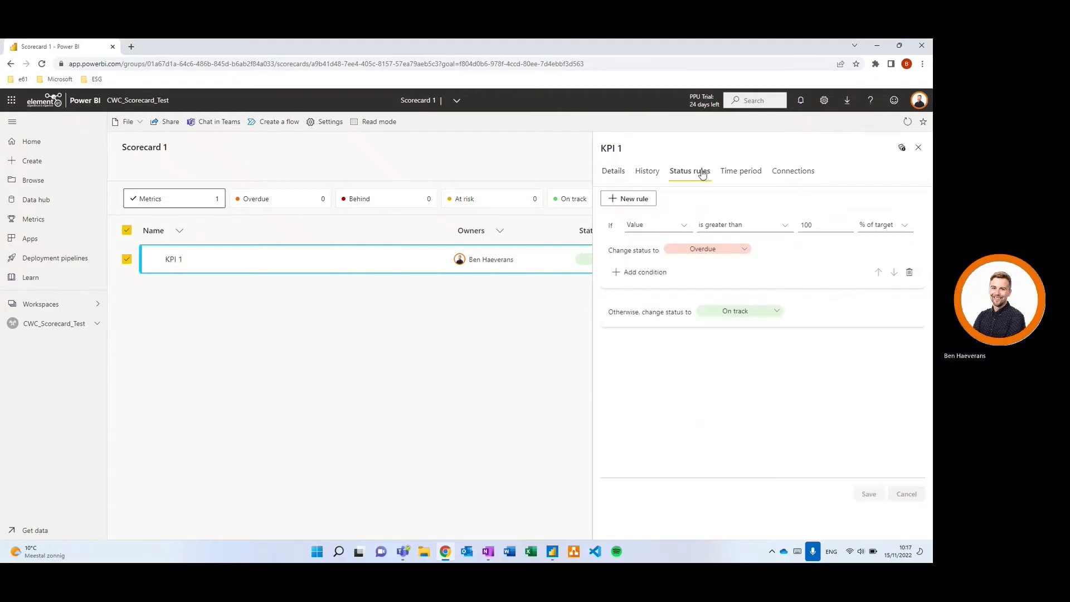
- Set KPI 1's No cycle change label to "Label", save the time period settings and check the result in its details
click(743, 173)
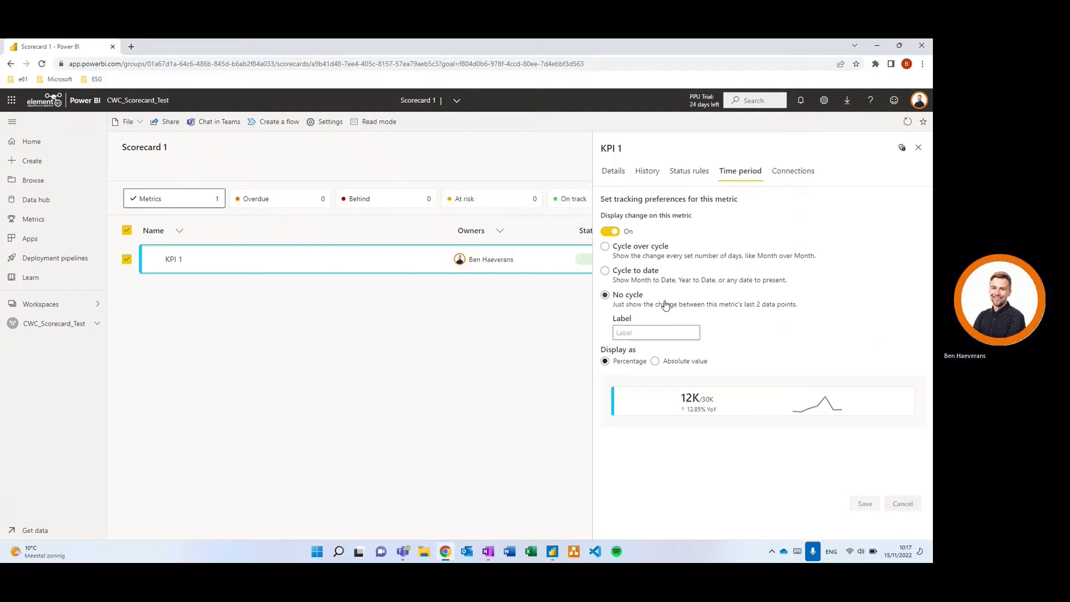
click(640, 272)
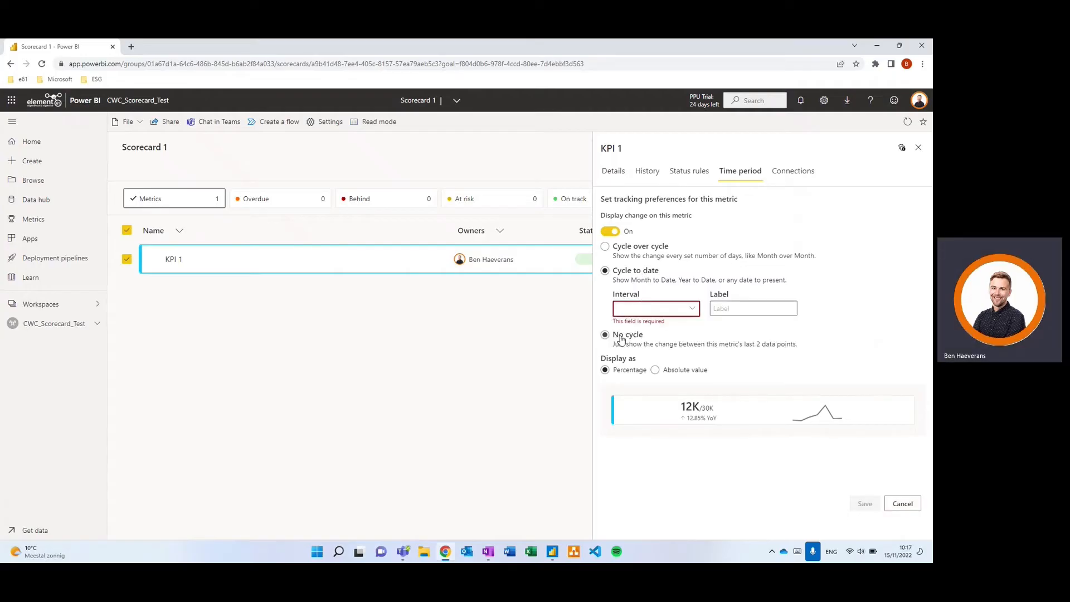
click(622, 337)
click(645, 330)
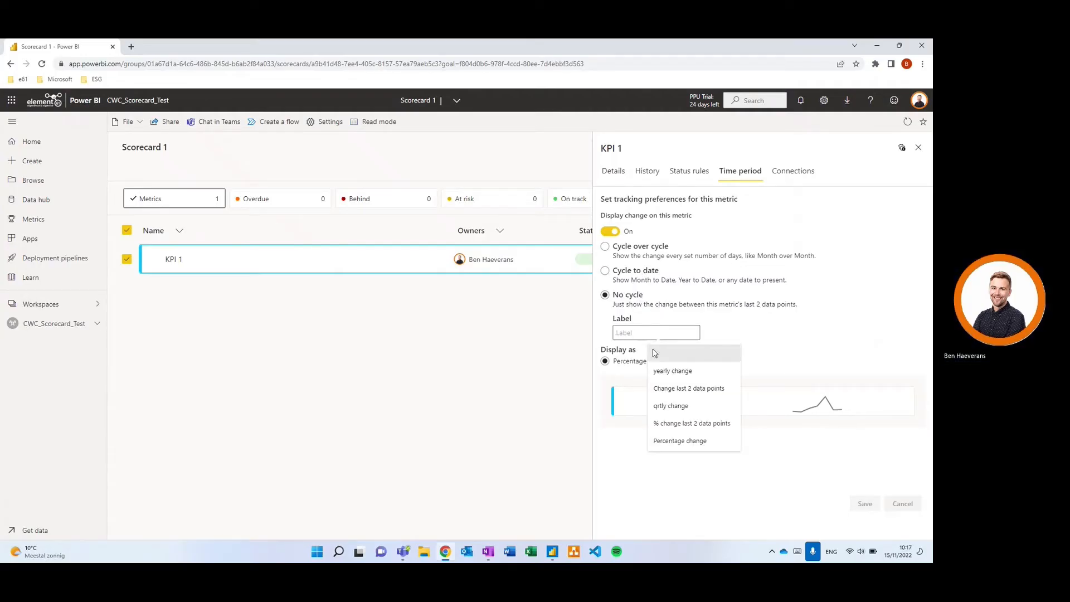
click(638, 330)
click(639, 330)
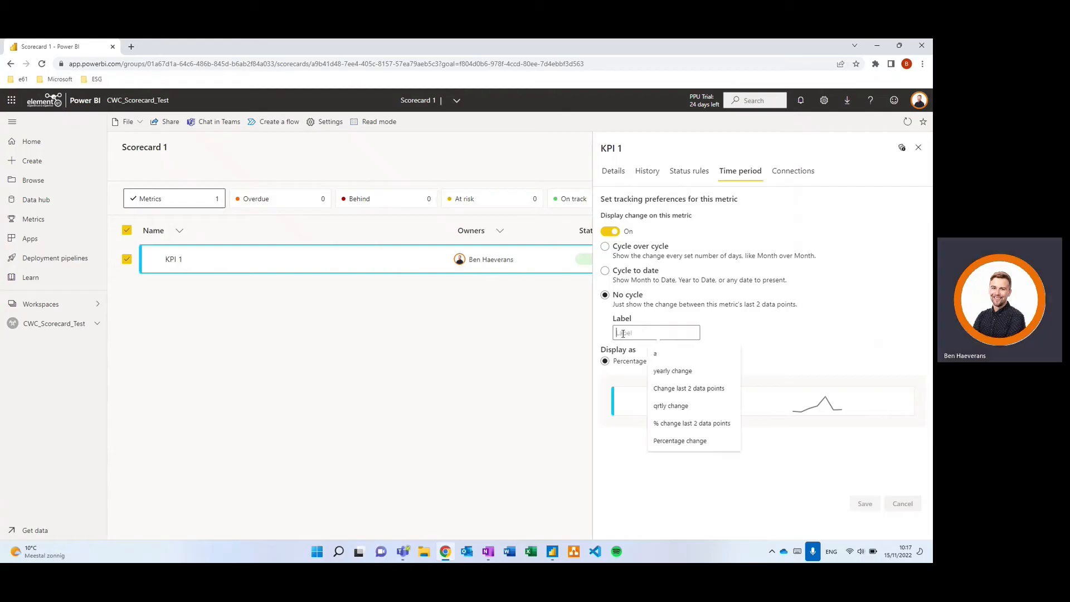
click(623, 334)
text(Label)
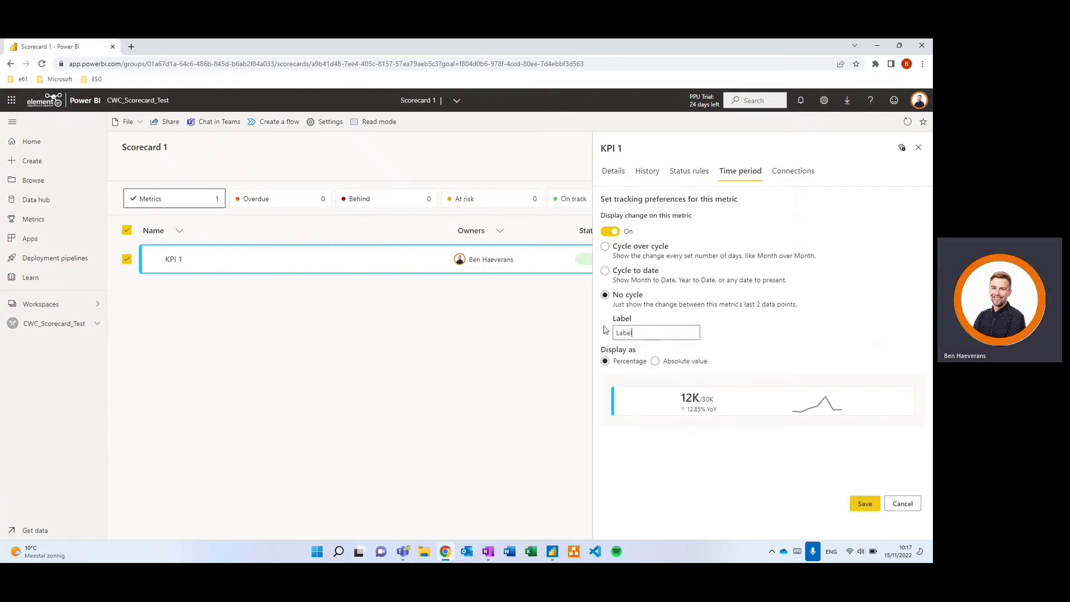
click(862, 504)
click(614, 171)
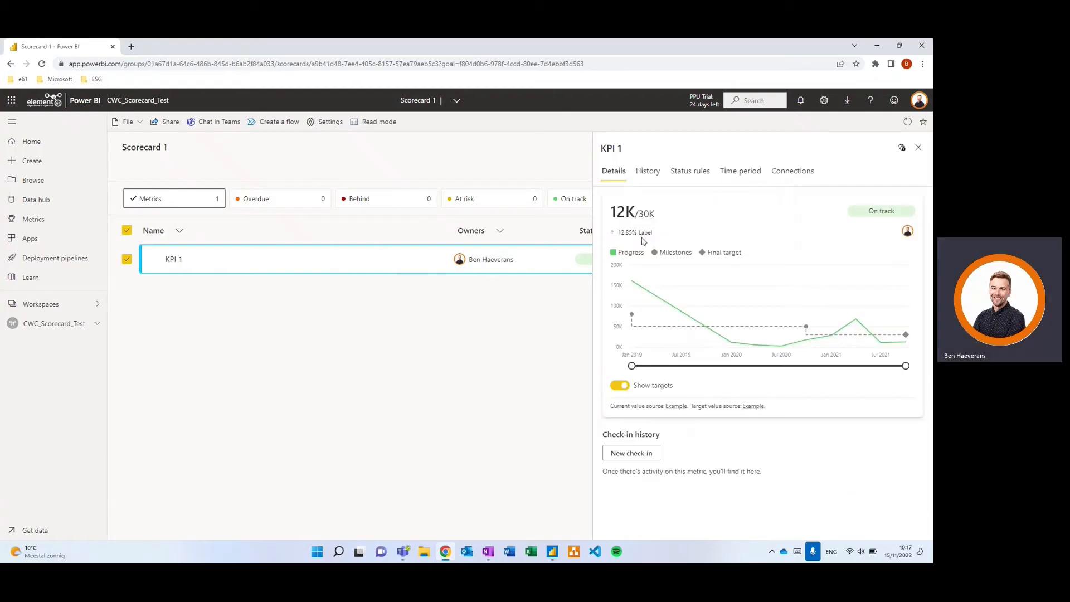
click(631, 232)
- Review the report connections of KPI 1's current and target values and close the metric's details
click(746, 173)
click(795, 173)
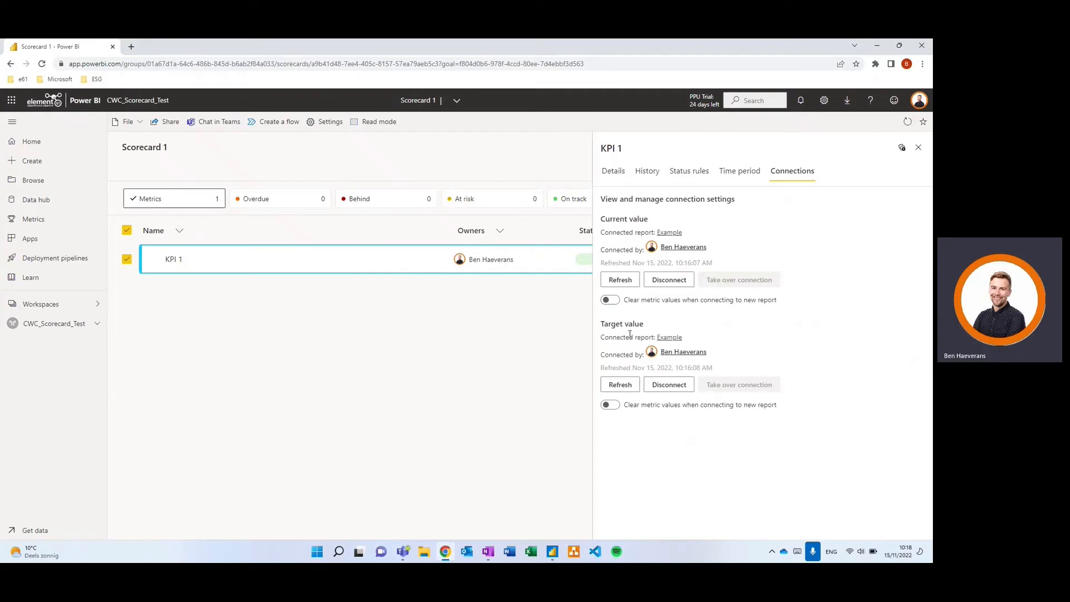
click(613, 171)
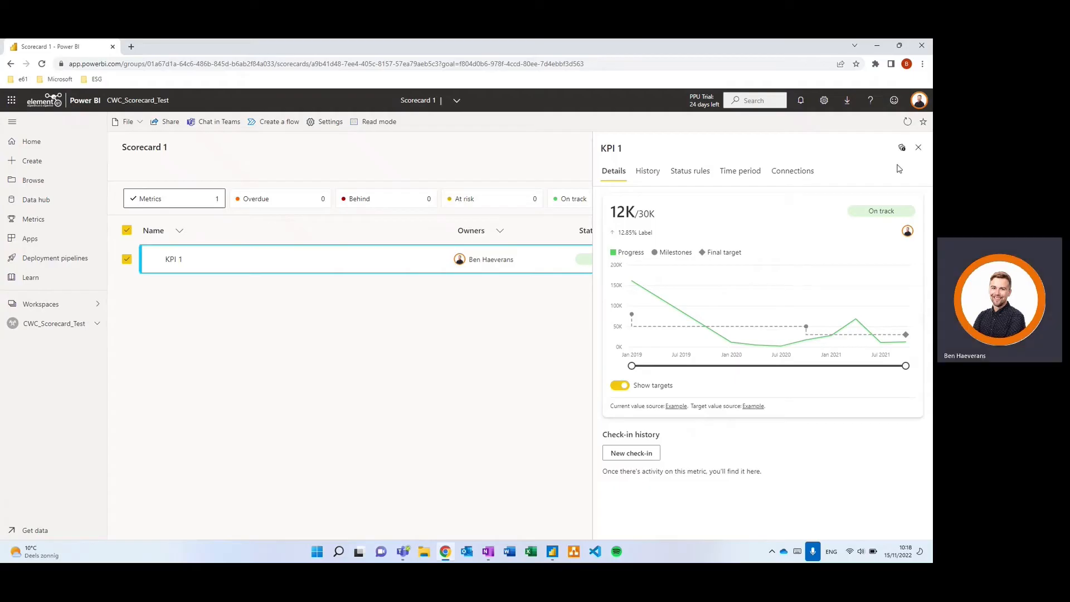
click(918, 147)
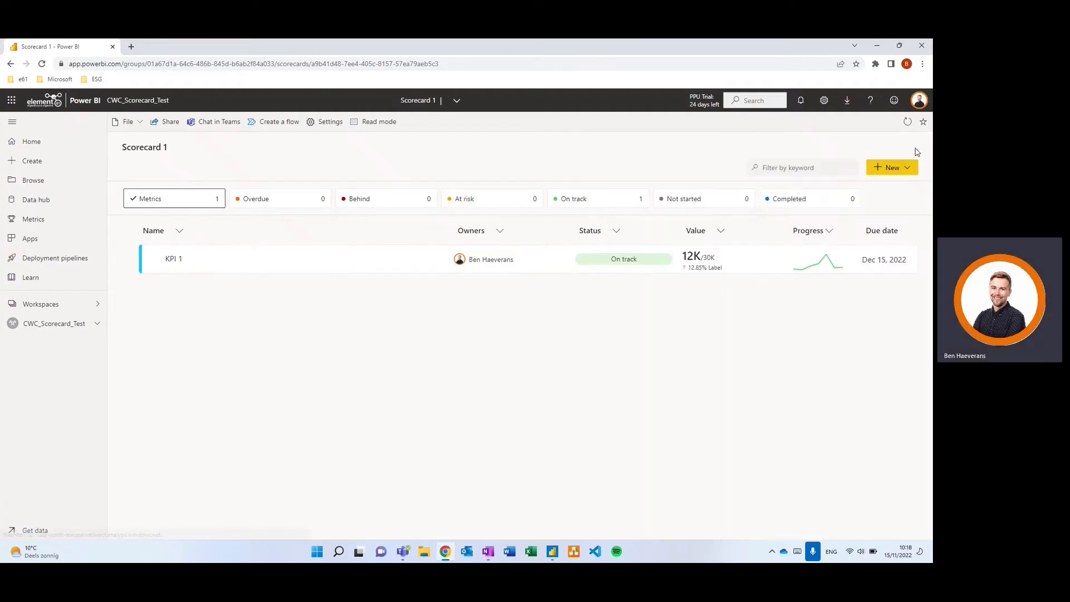
- Switch the scorecard to read mode and look through KPI 1's history, status rules and connections there
mouse_move(427, 267)
click(375, 122)
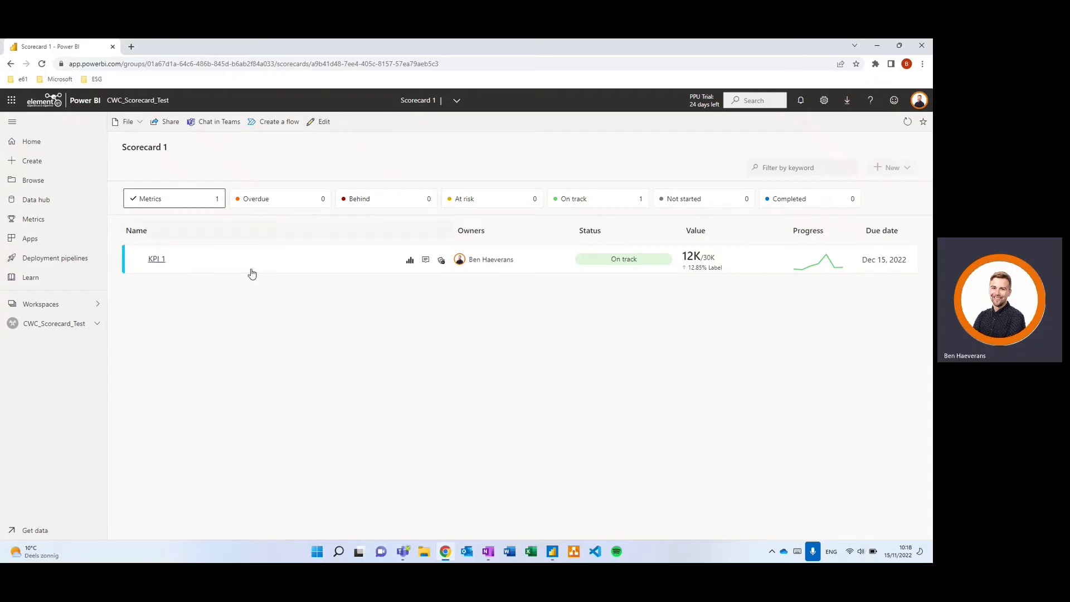
click(171, 264)
click(657, 174)
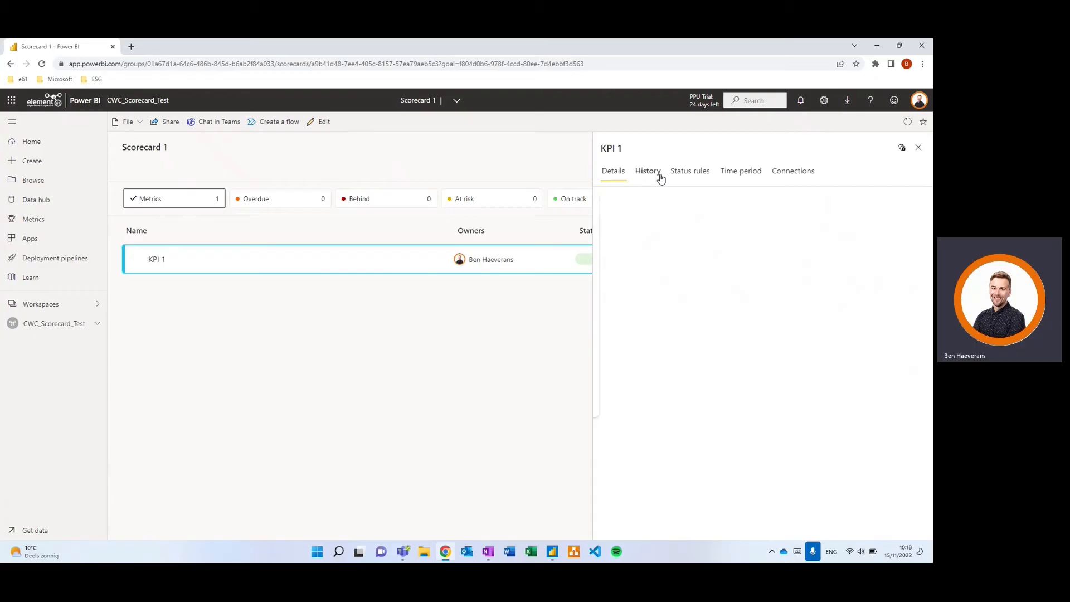
click(691, 174)
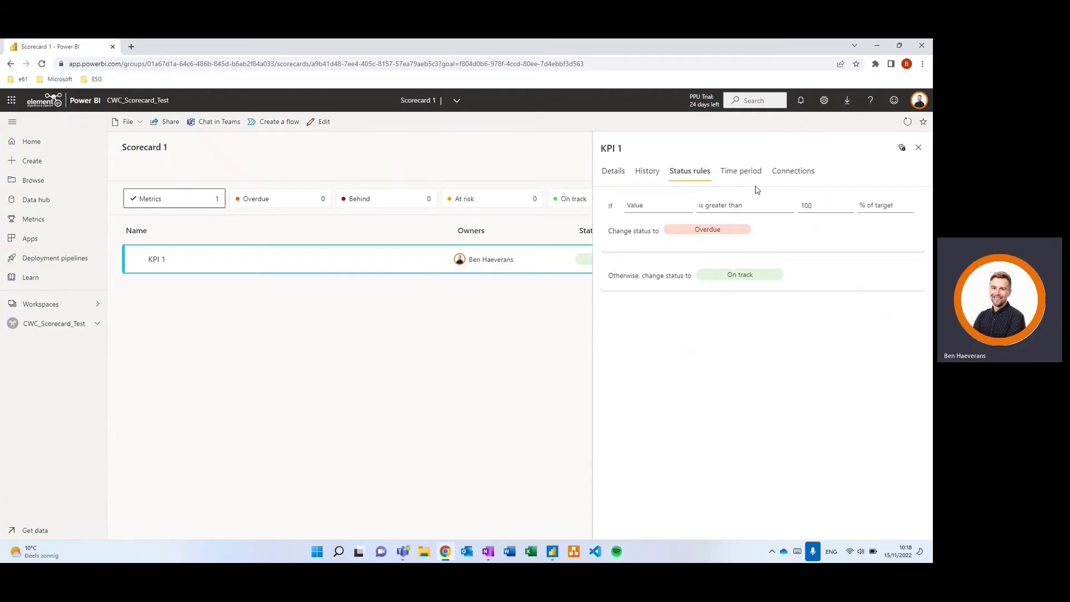
click(791, 172)
click(919, 147)
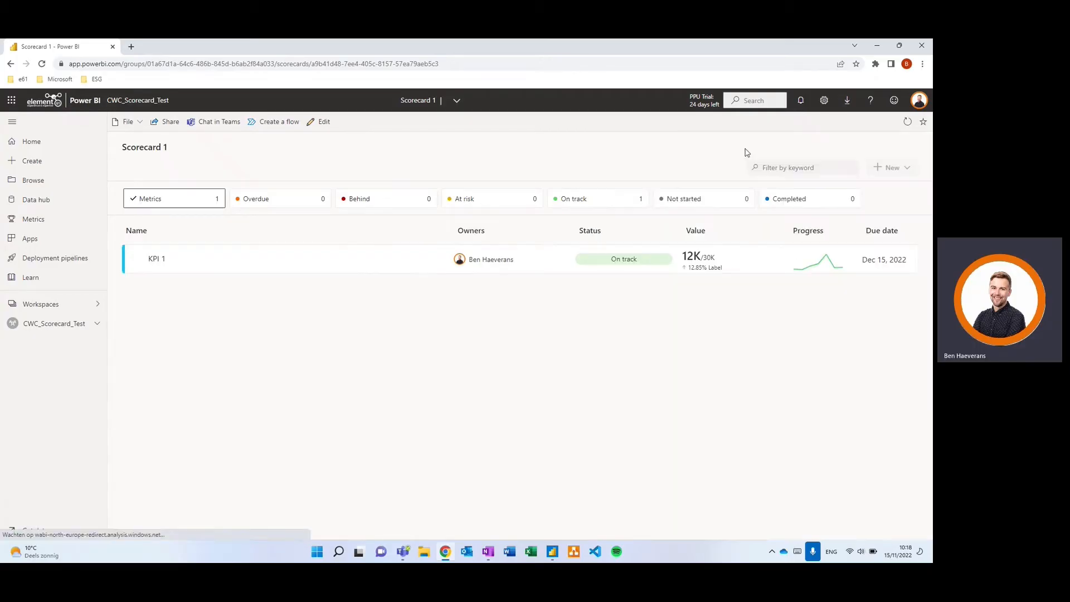
click(325, 127)
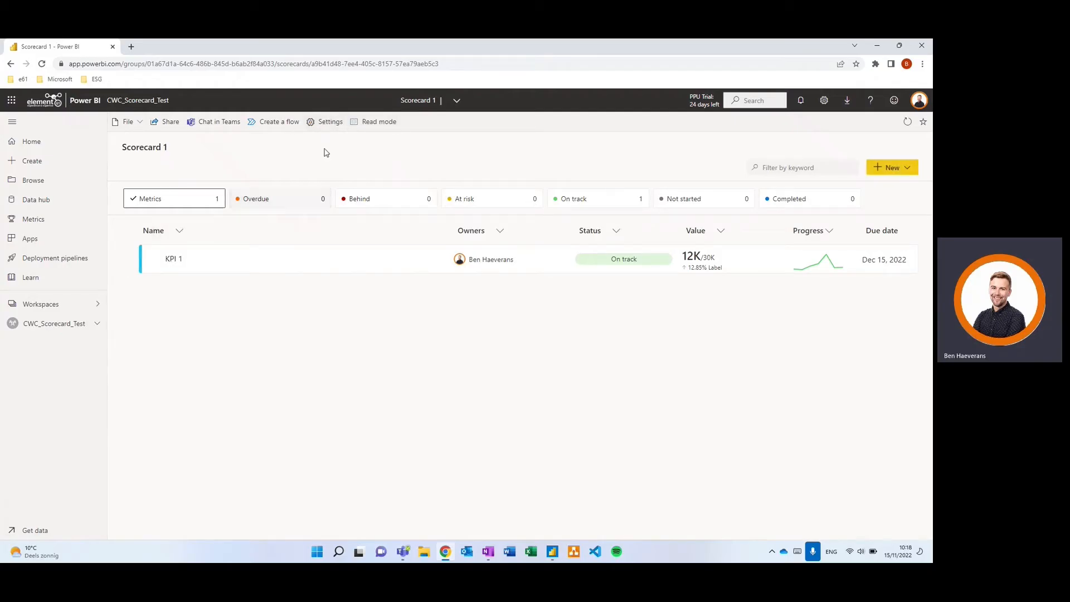
click(371, 124)
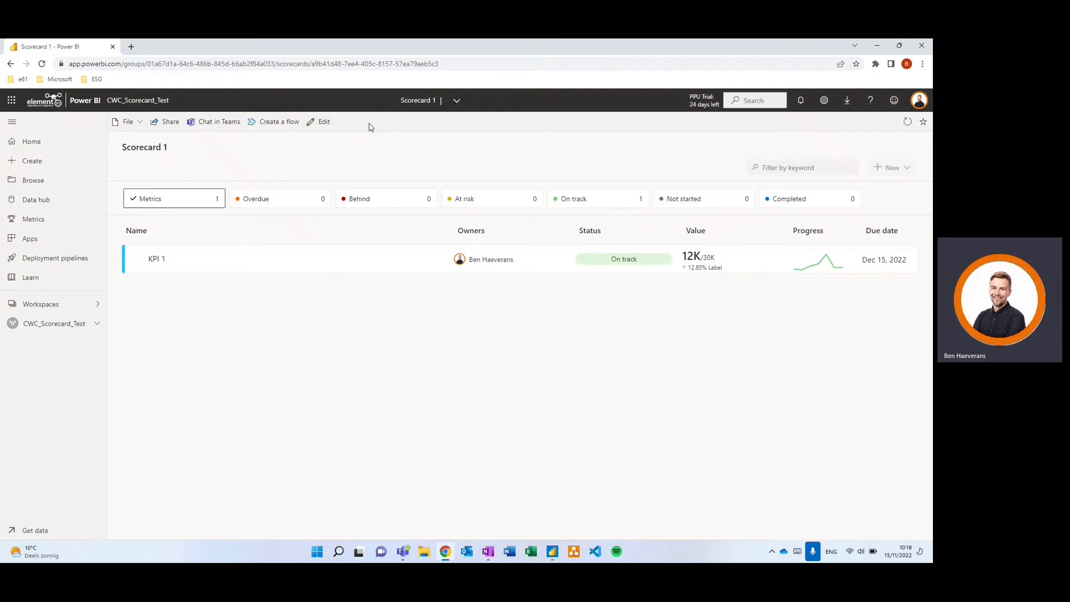
- Open KPI 1's details in read mode and compare its check-in dates in the history with the progress chart
mouse_move(394, 268)
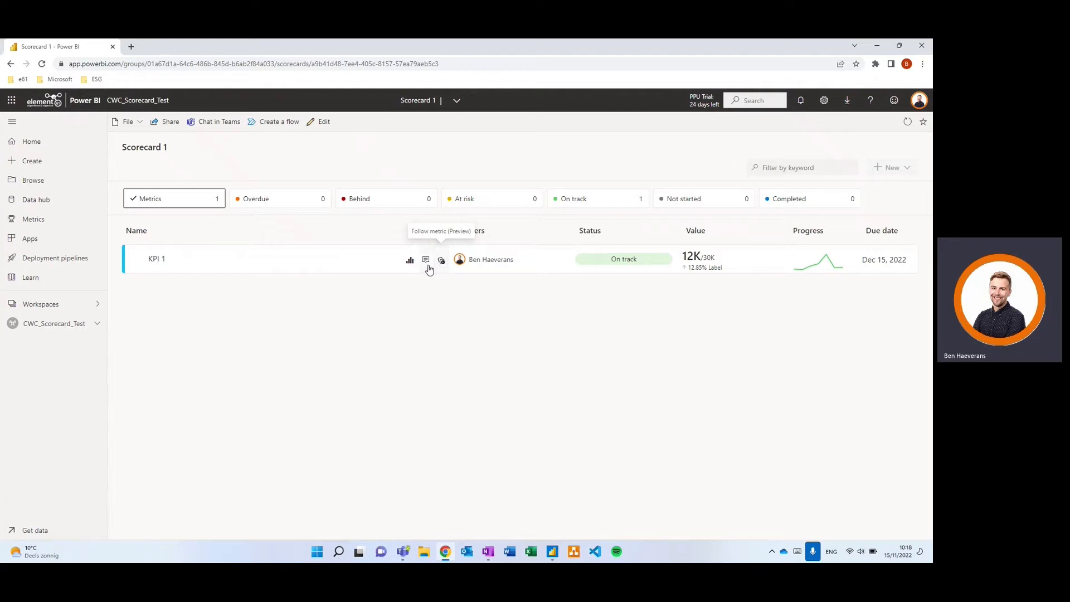
click(422, 267)
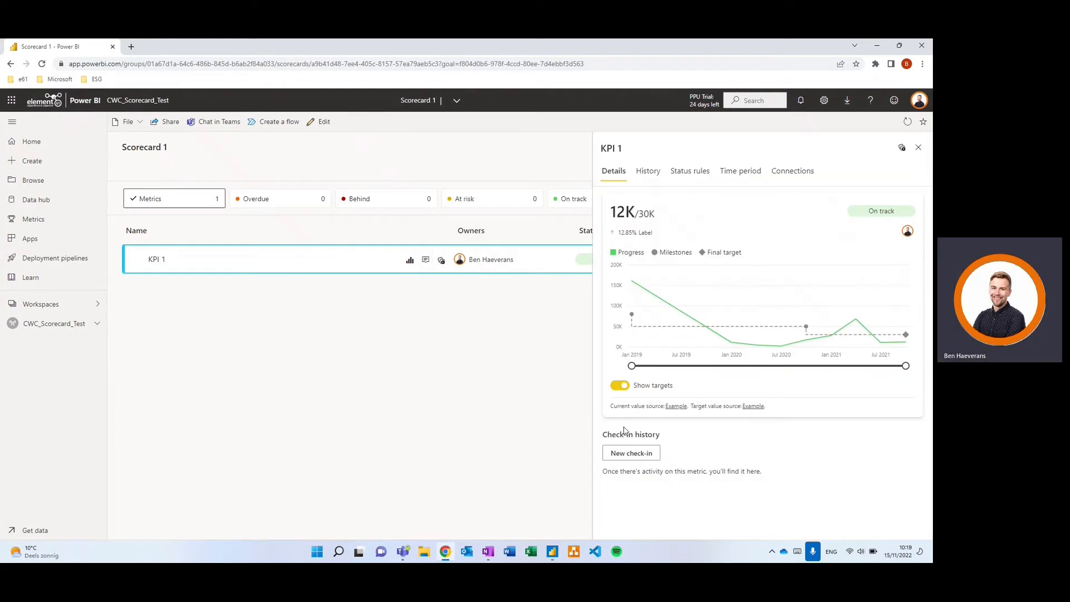
drag(633, 436, 636, 435)
click(648, 171)
drag(643, 248, 645, 248)
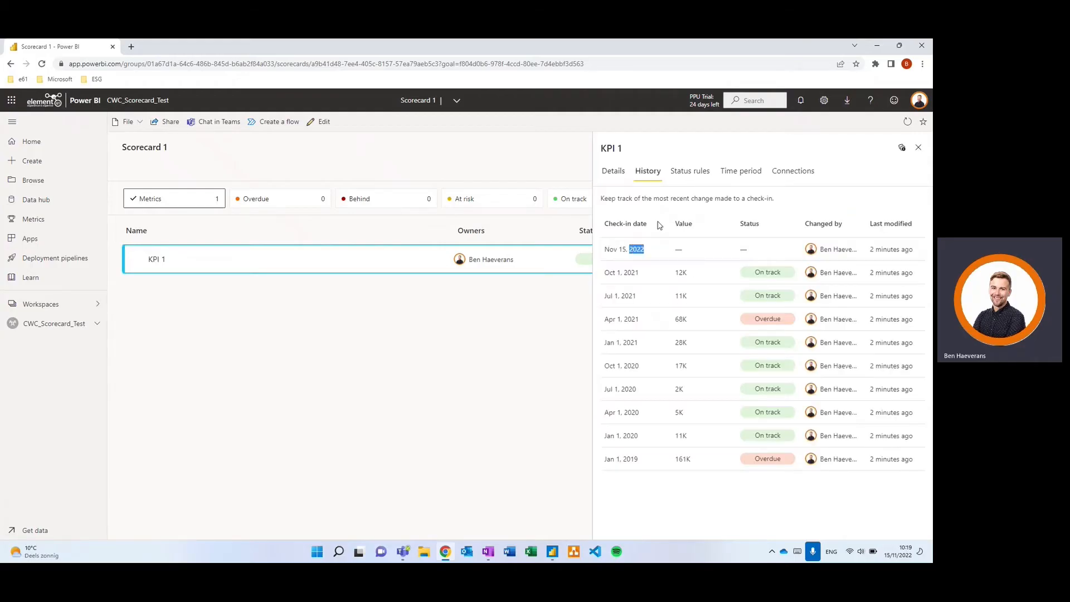
click(616, 171)
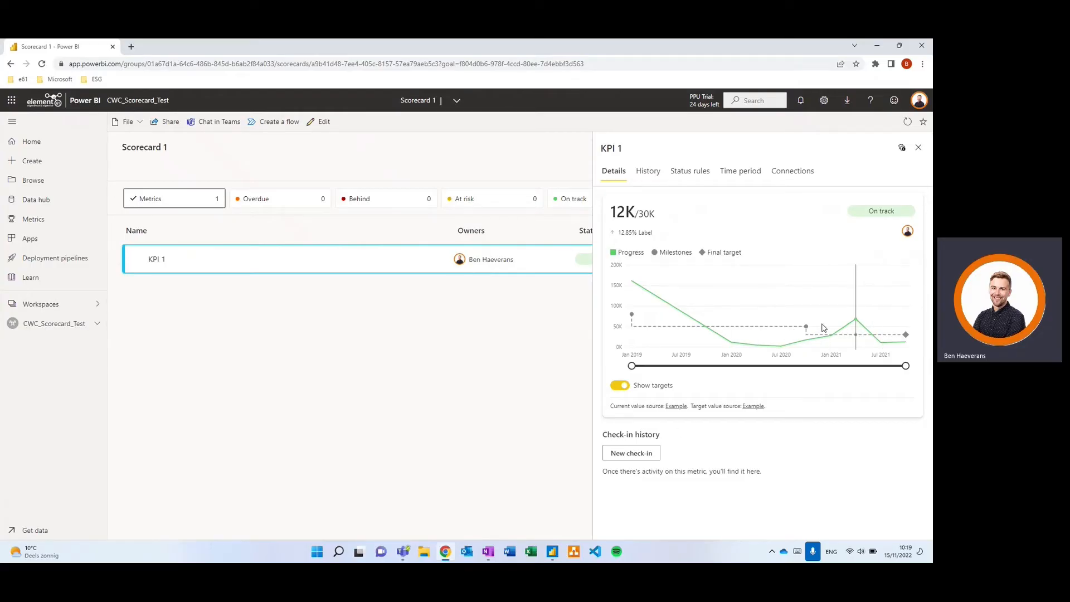
- Save a new check-in for KPI 1 dated 10/1/2021 with the note "Note"
click(636, 454)
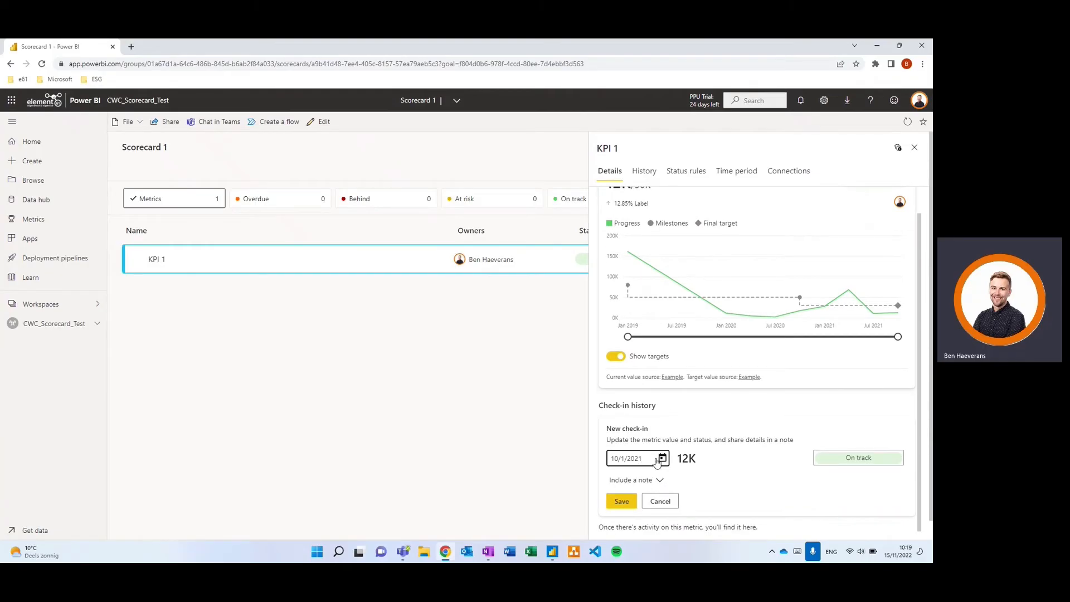
click(660, 481)
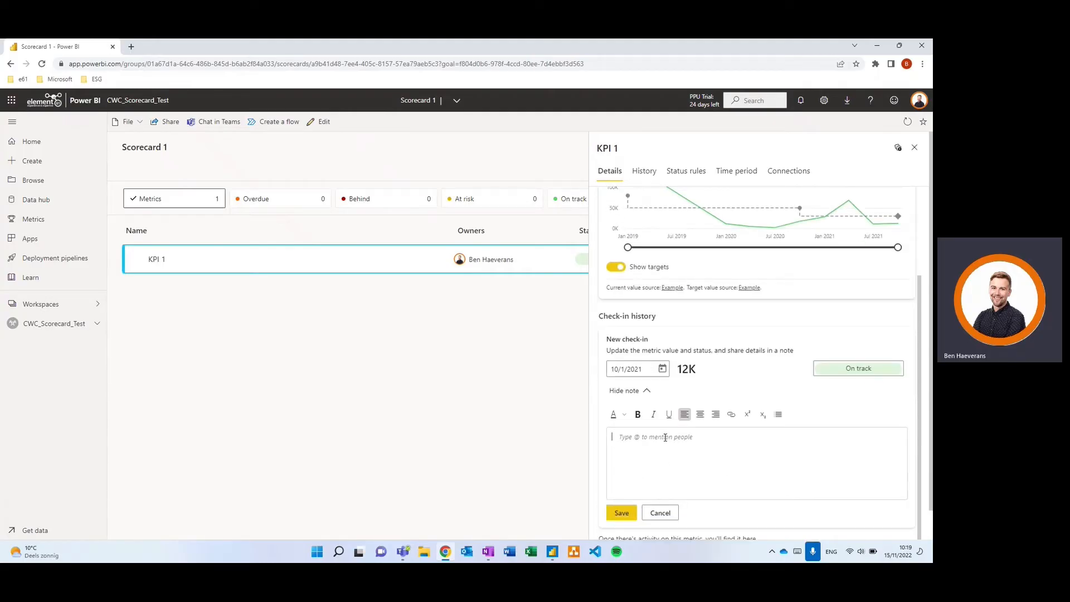
text(Note)
click(621, 512)
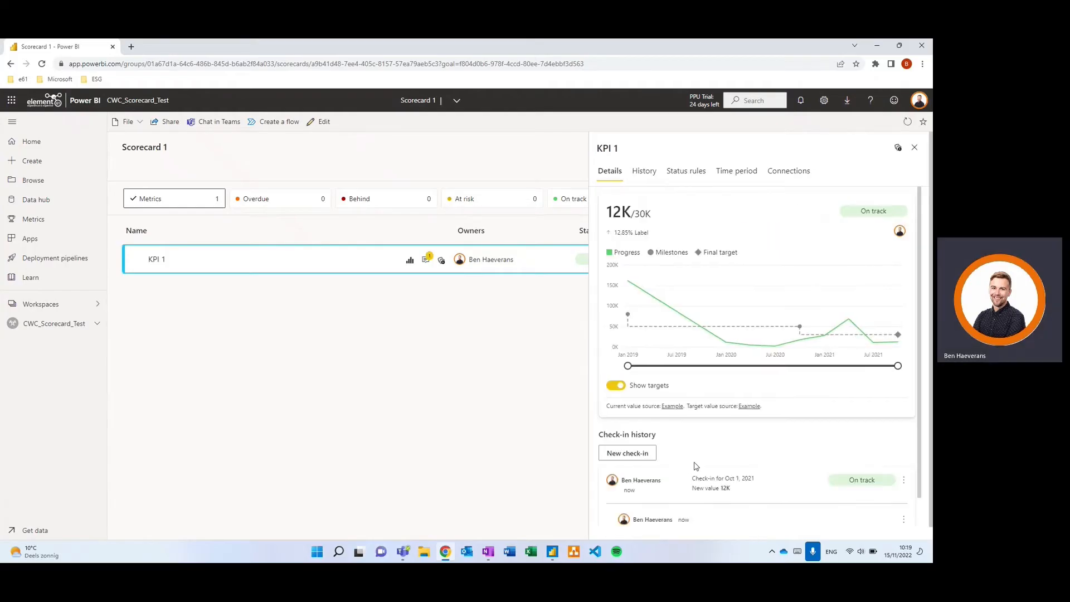
- Delete the note "Note" from KPI 1's Oct 1, 2021 check-in
scroll(695, 466, down, 1)
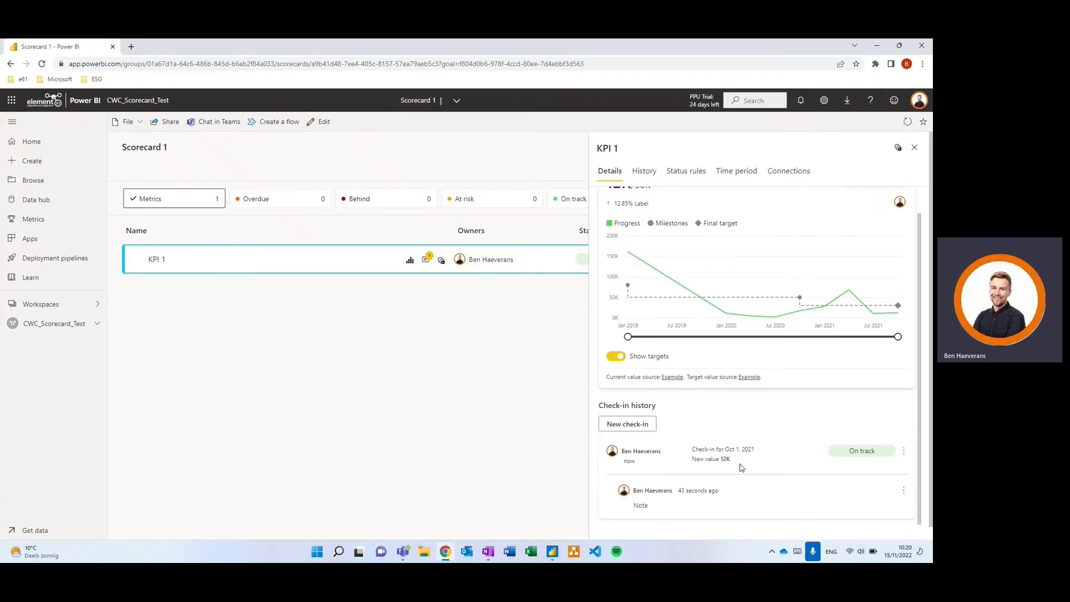
scroll(786, 463, up, 1)
scroll(845, 385, down, 1)
click(903, 490)
click(880, 519)
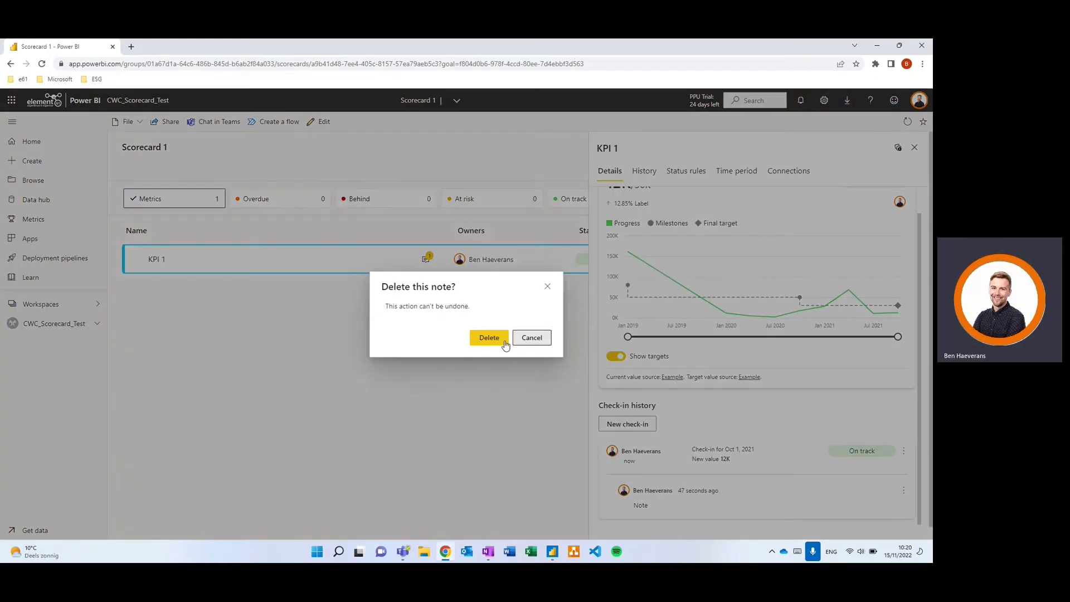
click(491, 338)
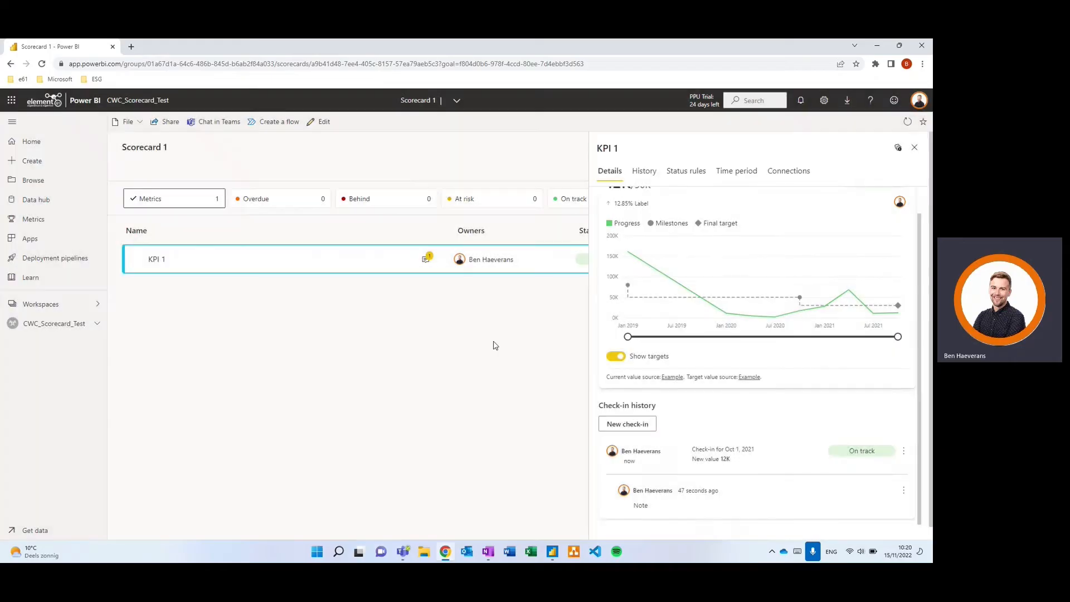
- Close KPI 1's details and open the Metrics hub to view the recommended metrics and recent scorecards
click(918, 148)
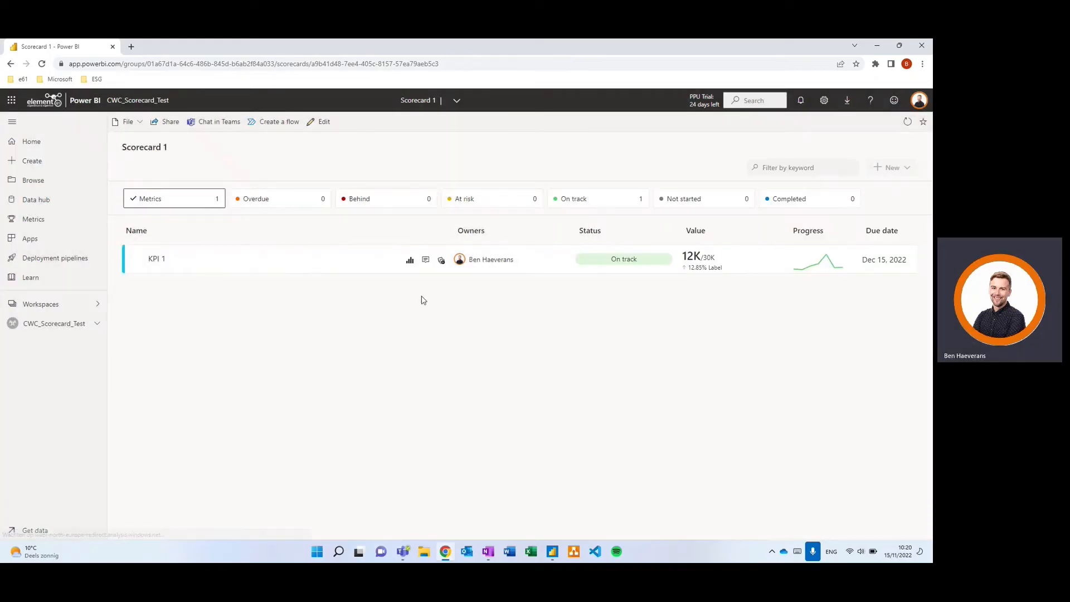
click(441, 261)
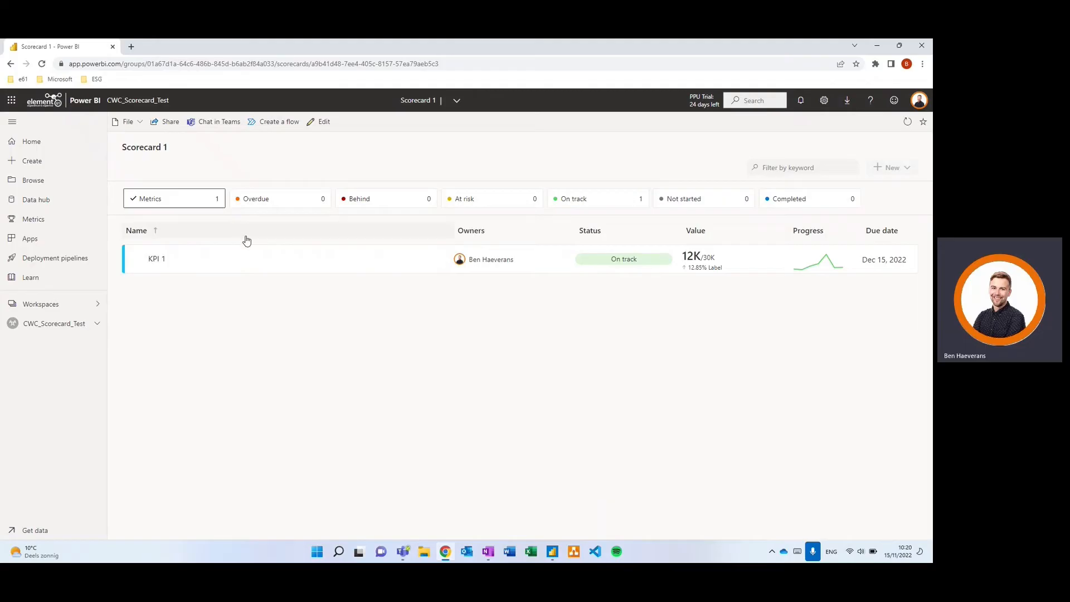
click(36, 221)
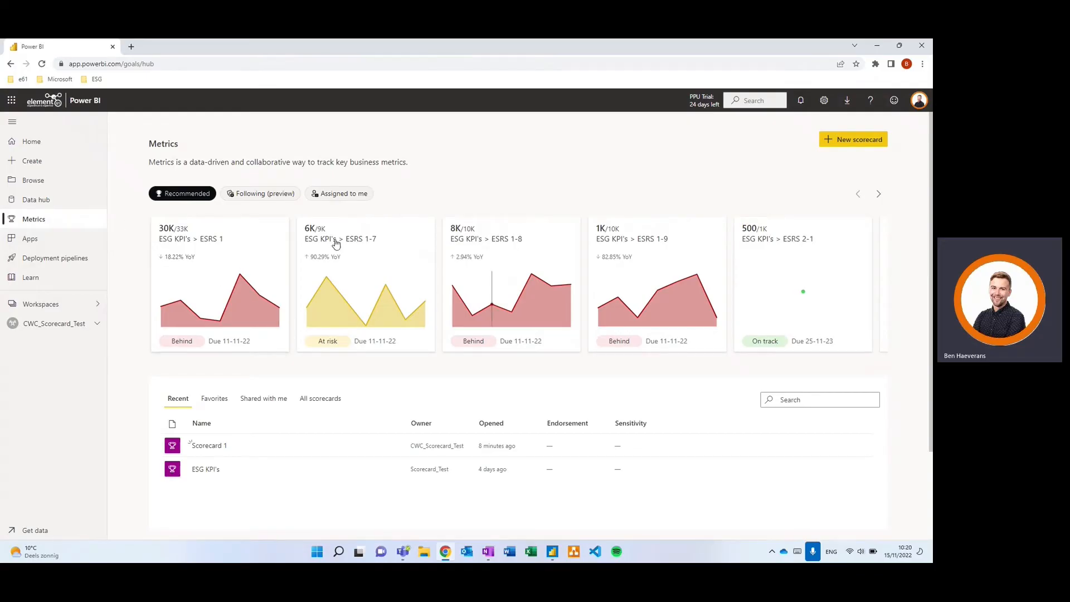
- View the followed metrics and the metrics assigned to the account in the Metrics hub, and return to the recommended ones
click(264, 195)
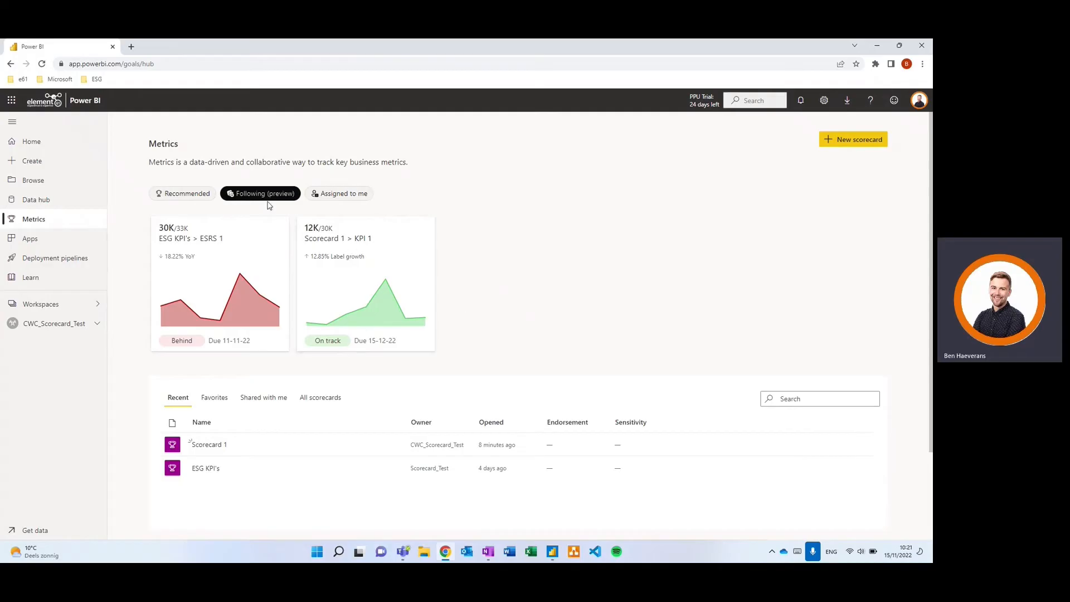
click(339, 195)
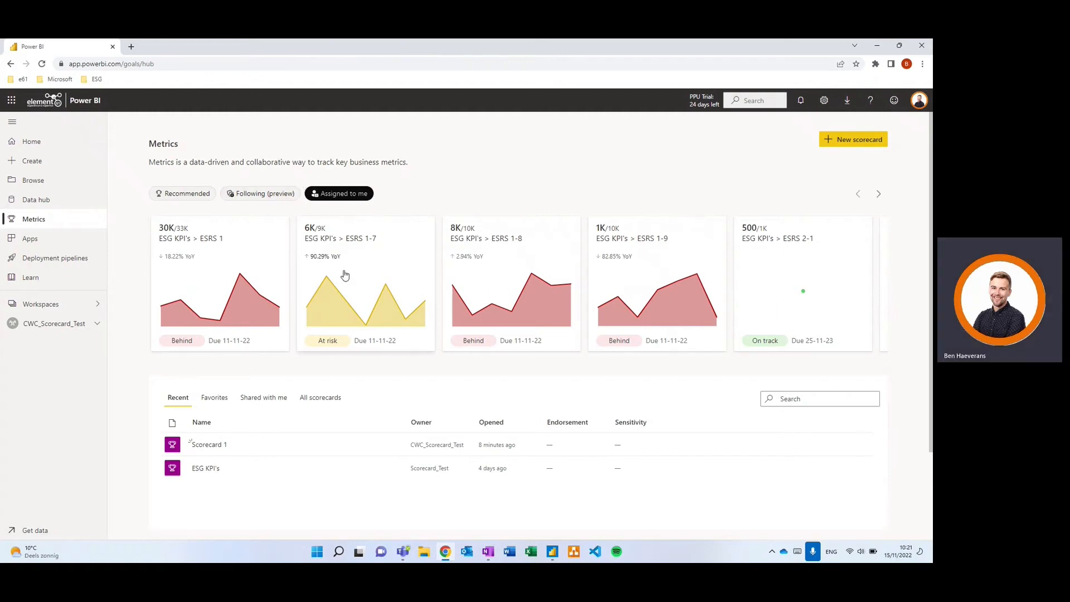
click(204, 196)
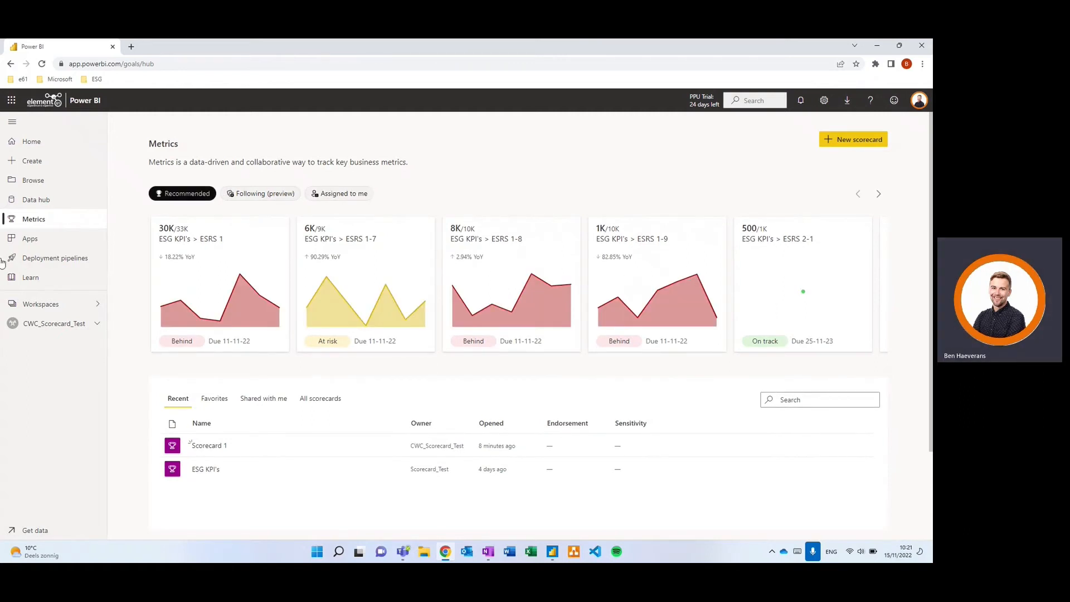
- Return to Scorecard 1, switch it to edit mode and add a new metric named "KPI 2"
click(11, 63)
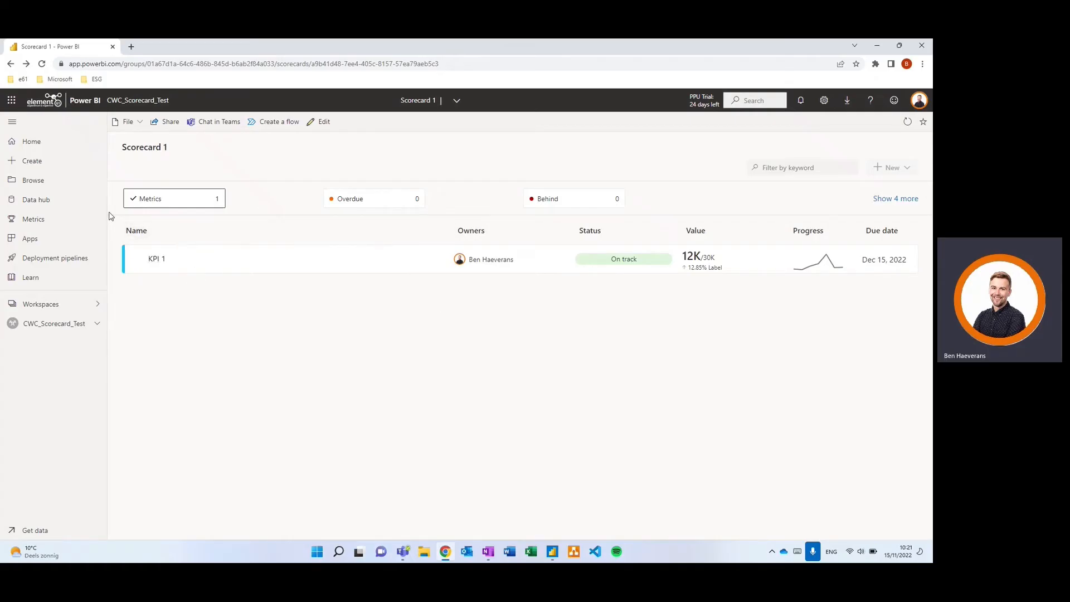
click(321, 123)
click(897, 167)
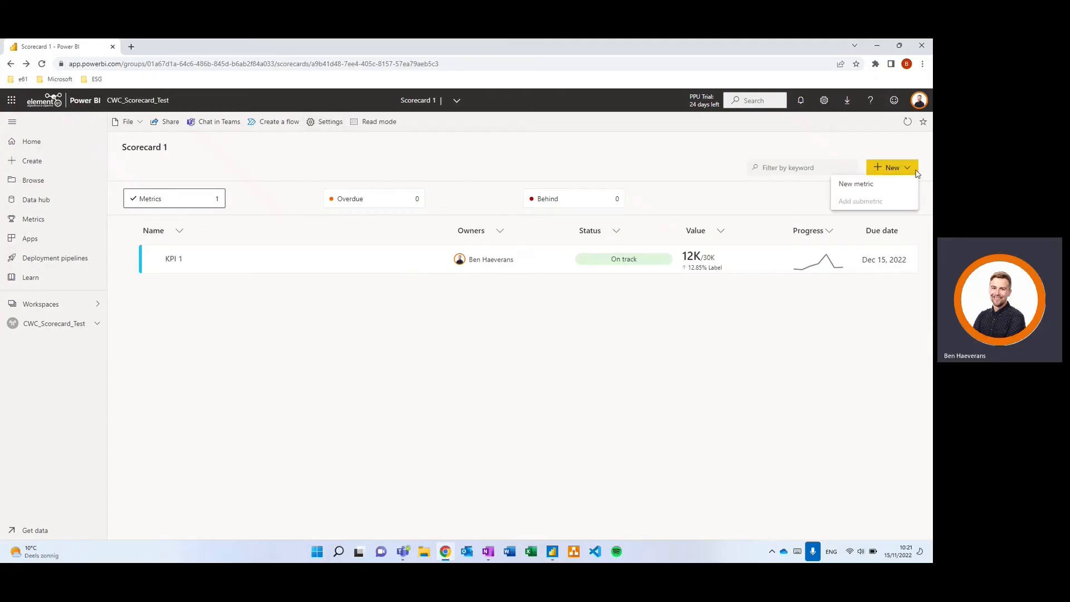
click(883, 184)
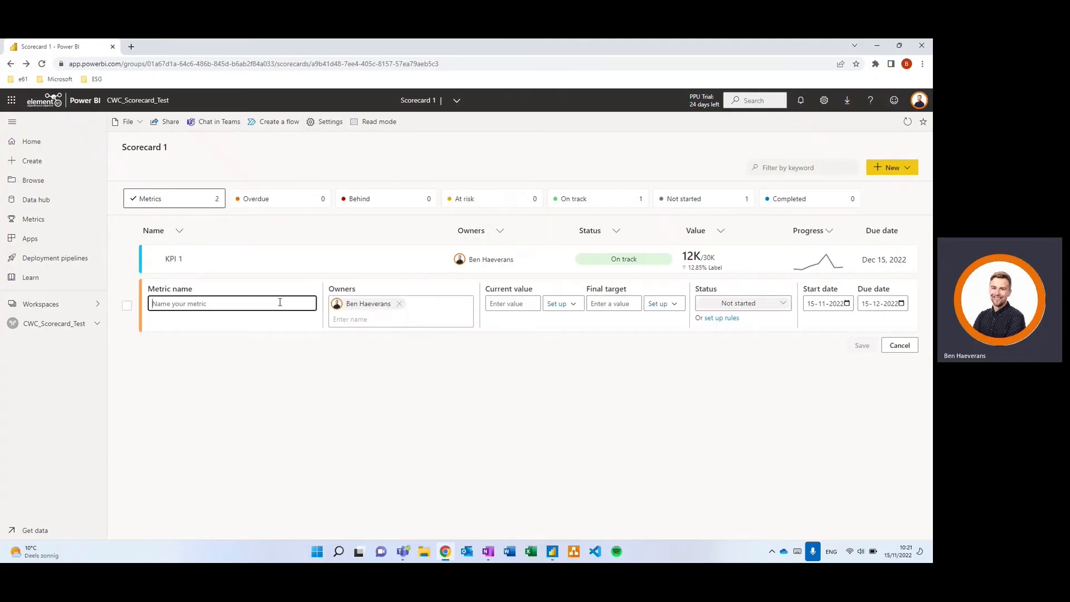
text(KPI 2)
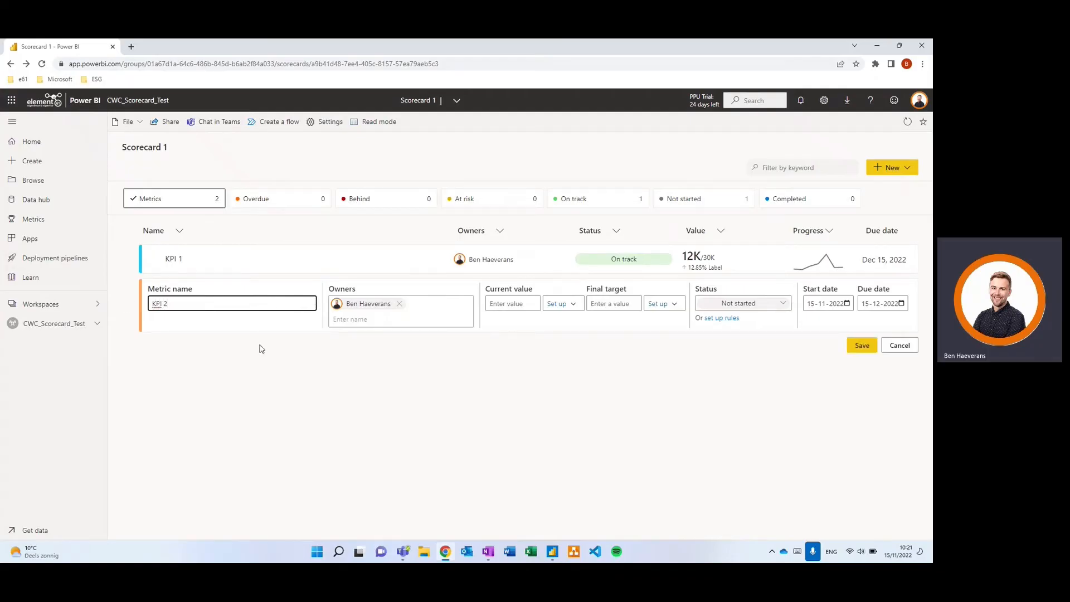
- Connect KPI 2's current value to the Sum of total emissions (kg CO2e) time series in the Example report's line chart
click(566, 309)
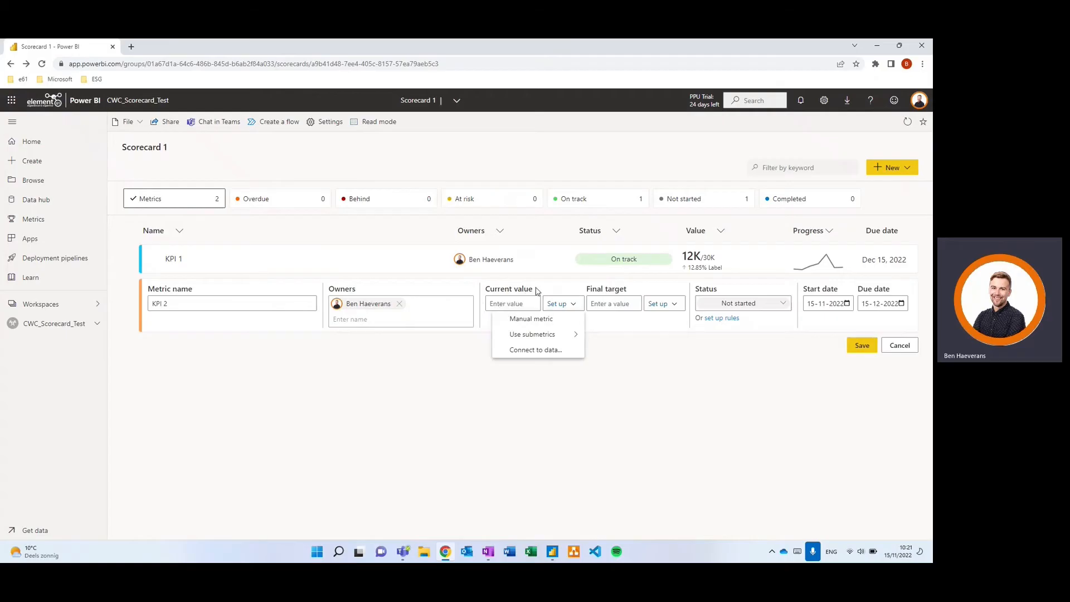
click(537, 351)
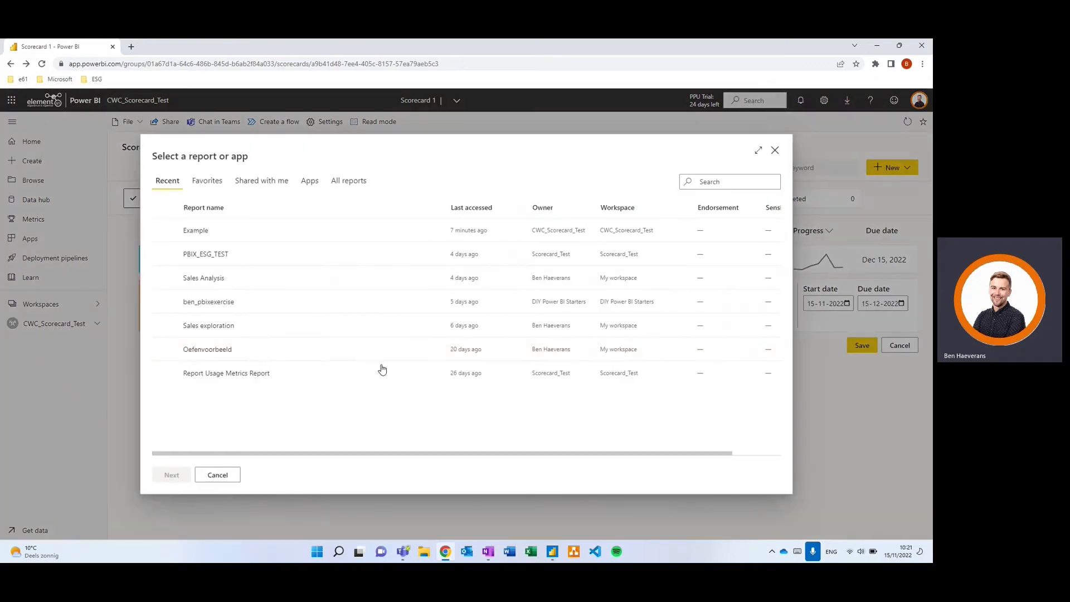
click(198, 234)
click(172, 475)
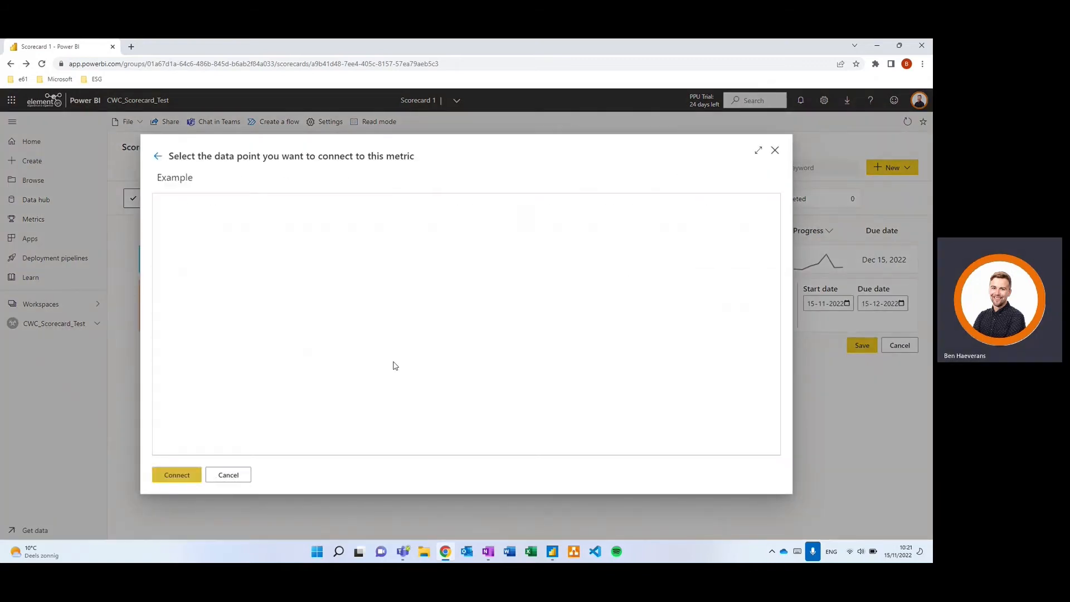
click(429, 302)
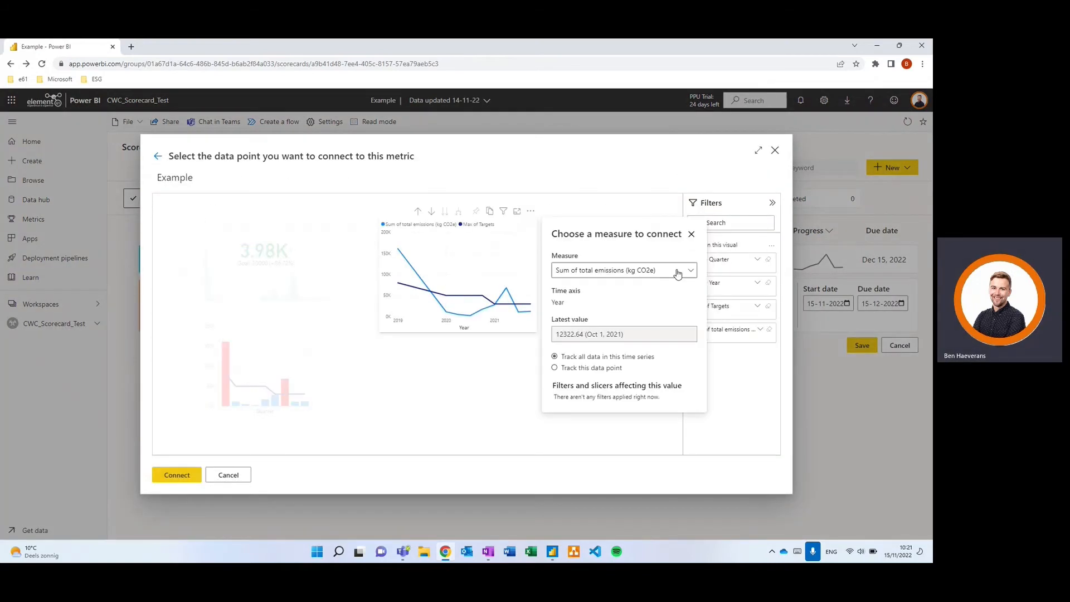
click(678, 270)
click(644, 288)
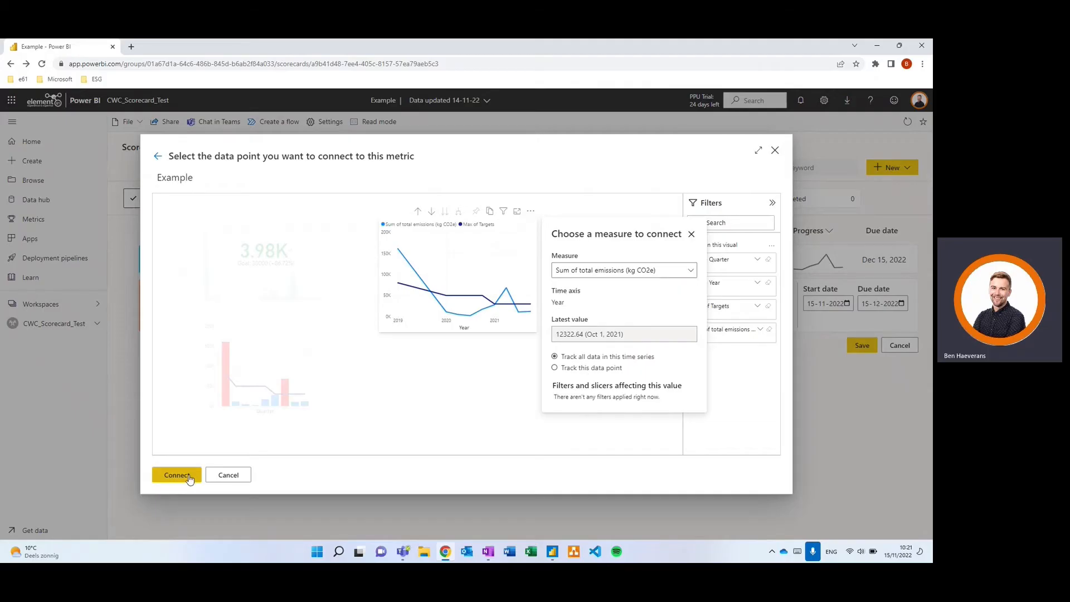
click(170, 474)
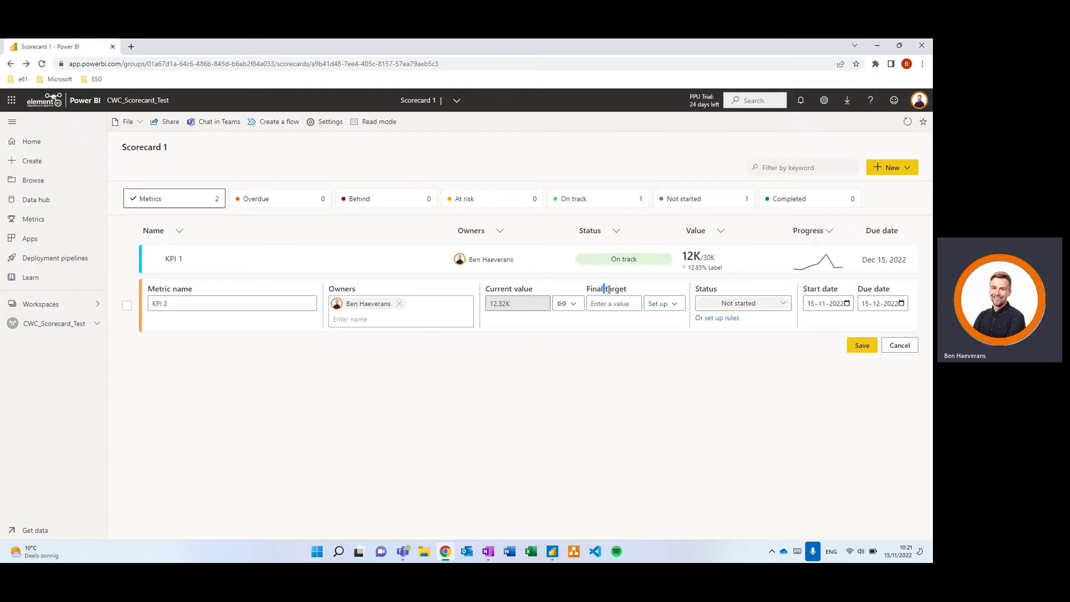
- Make KPI 2's final target a manual metric and look through its number format and currency options
click(663, 304)
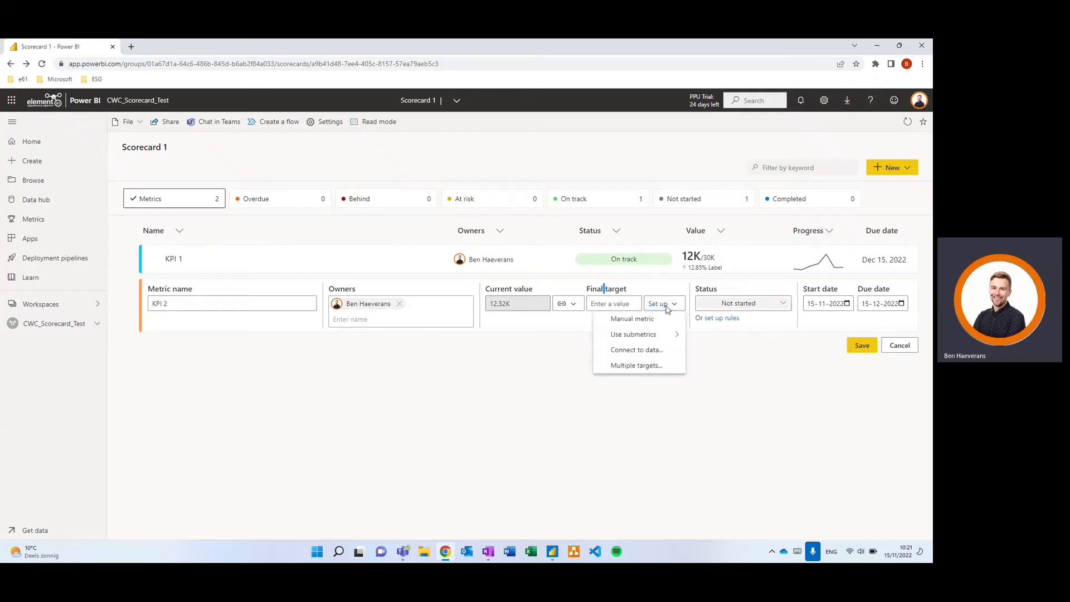
click(633, 319)
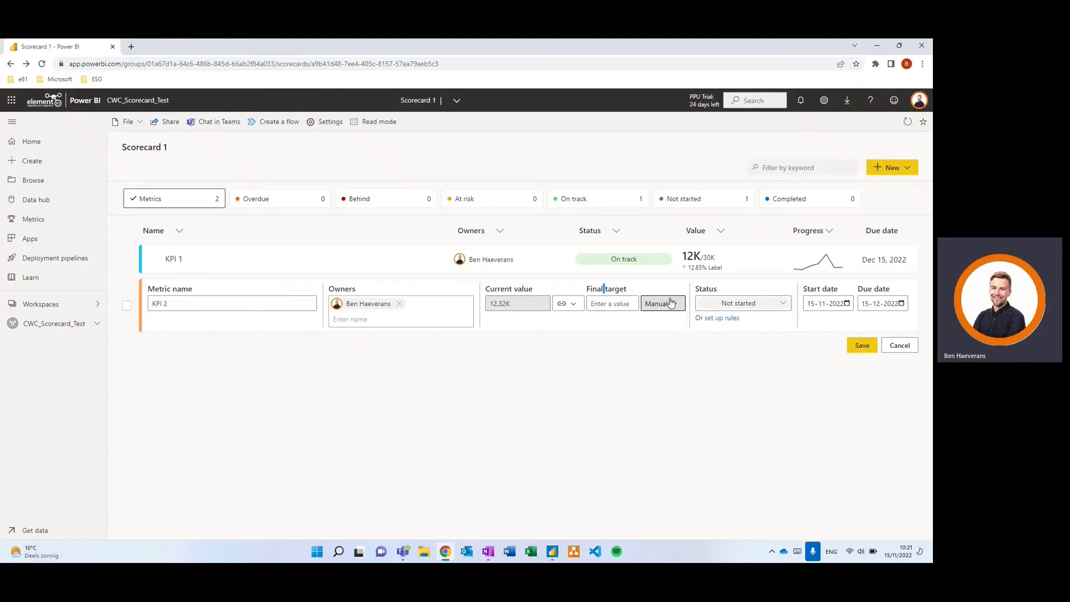
click(619, 305)
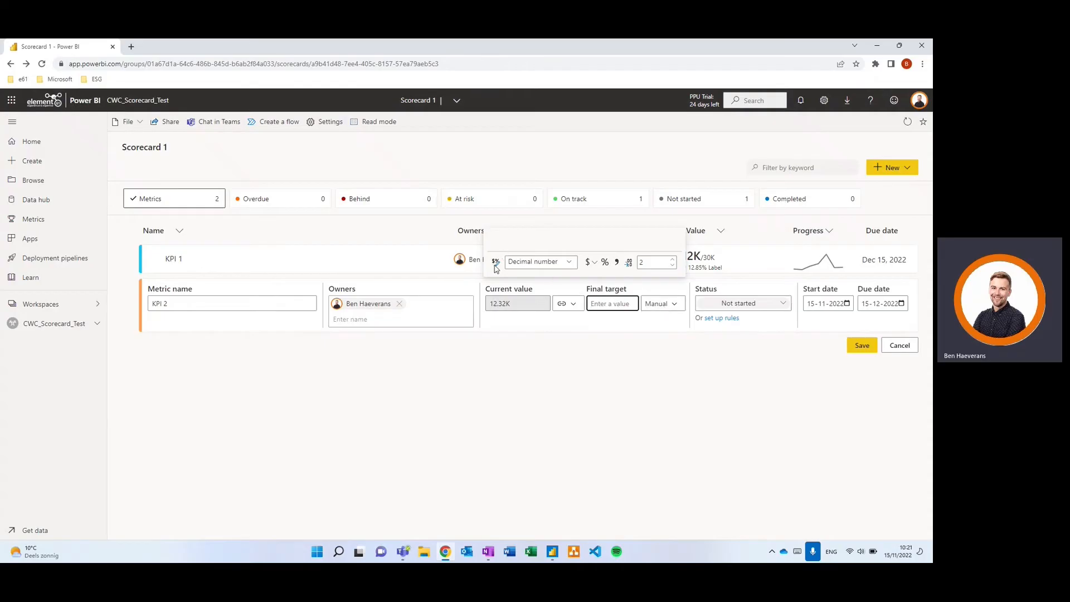
click(553, 268)
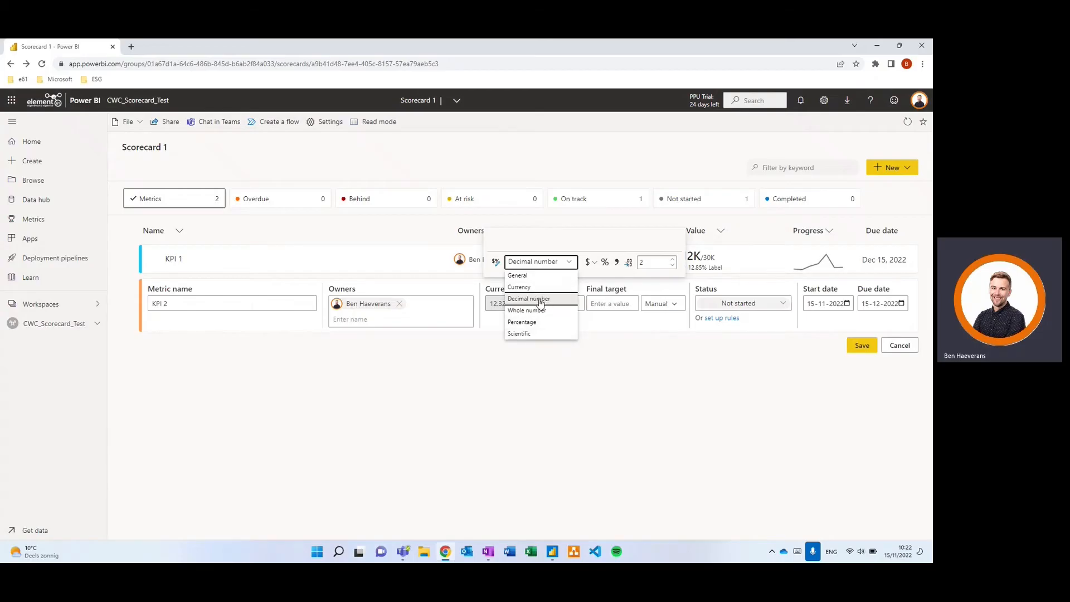
click(567, 265)
click(607, 305)
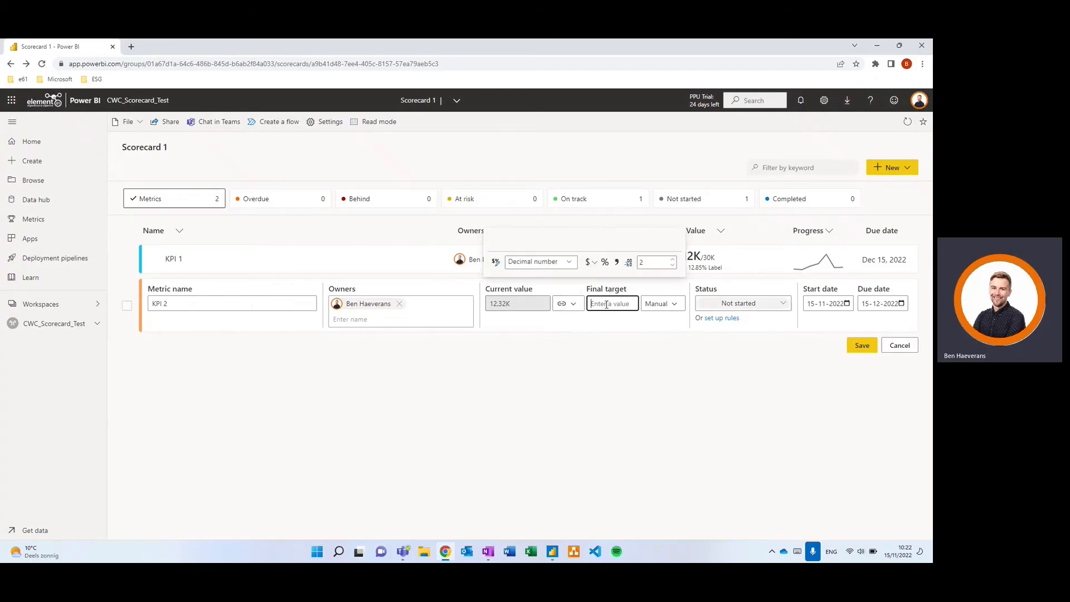
click(595, 264)
click(599, 235)
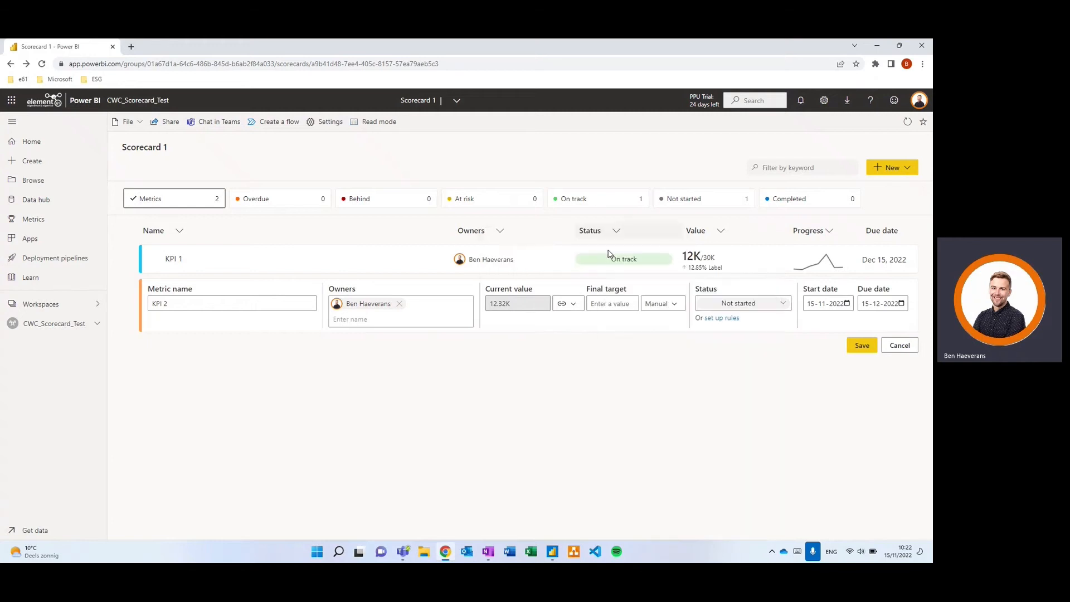
- Set KPI 2's final target to 100000 and save the metric
click(611, 304)
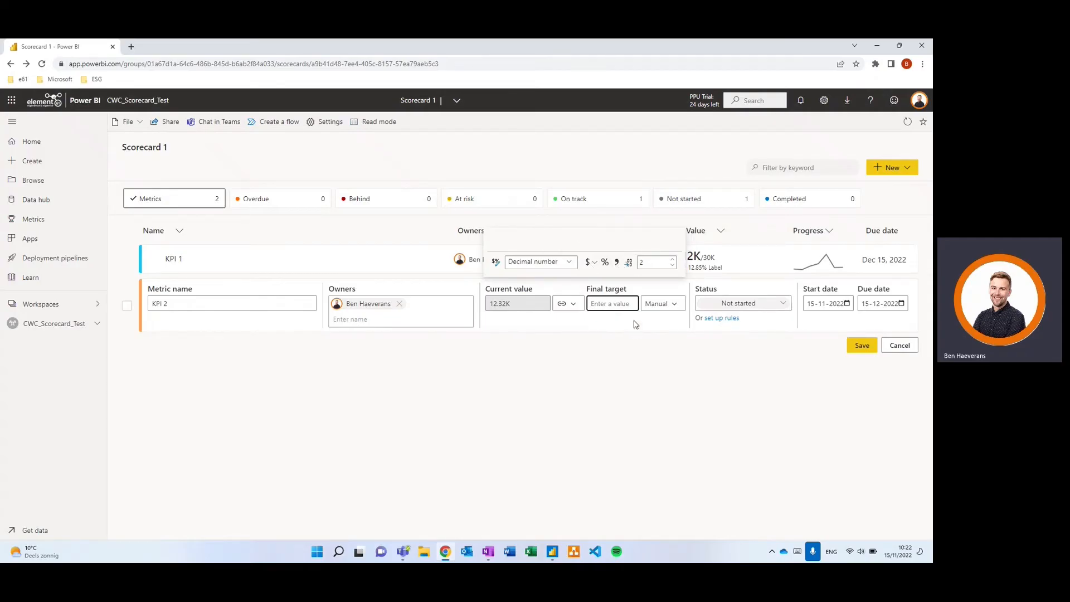
click(619, 304)
text(10000)
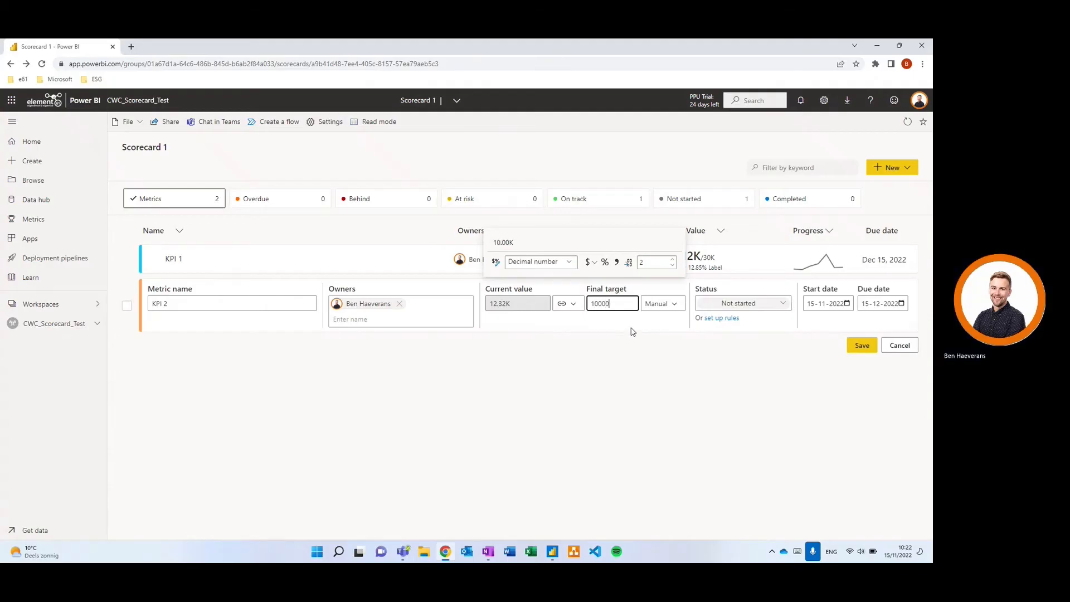
click(633, 332)
click(595, 303)
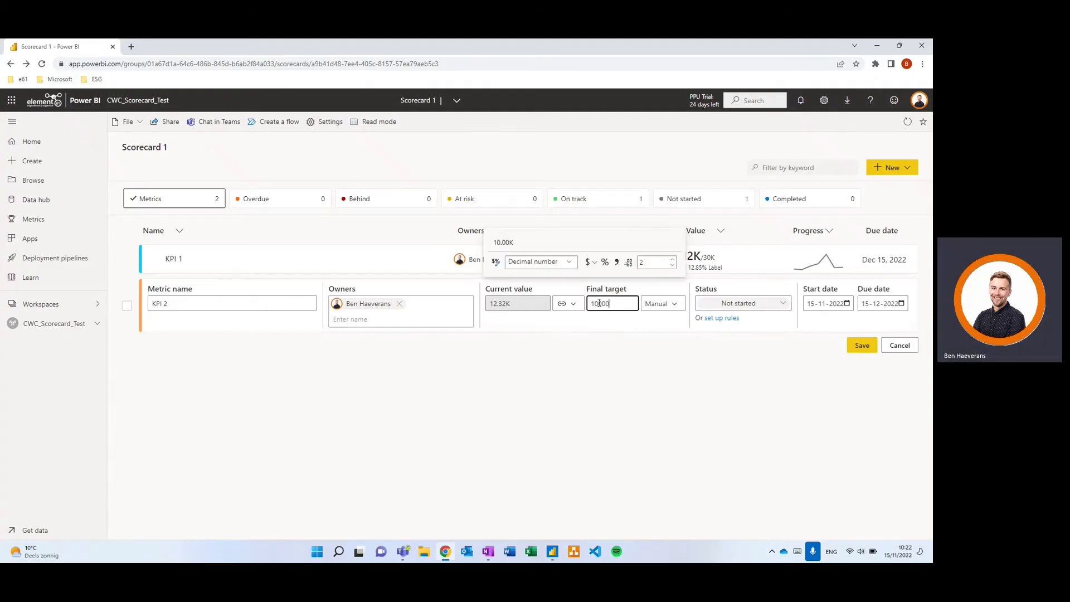
text(0)
click(627, 333)
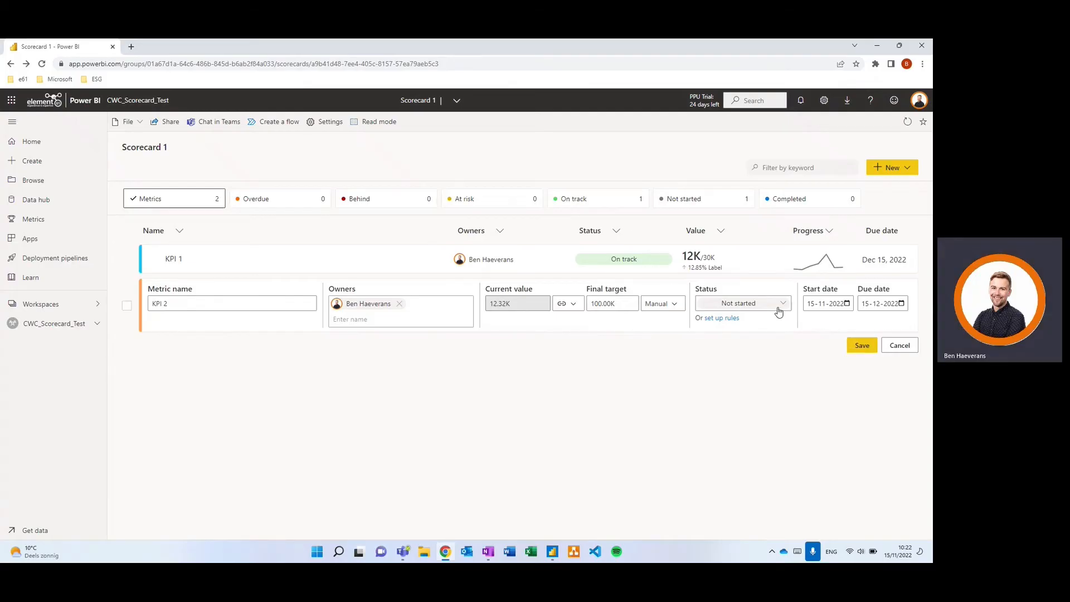
click(861, 347)
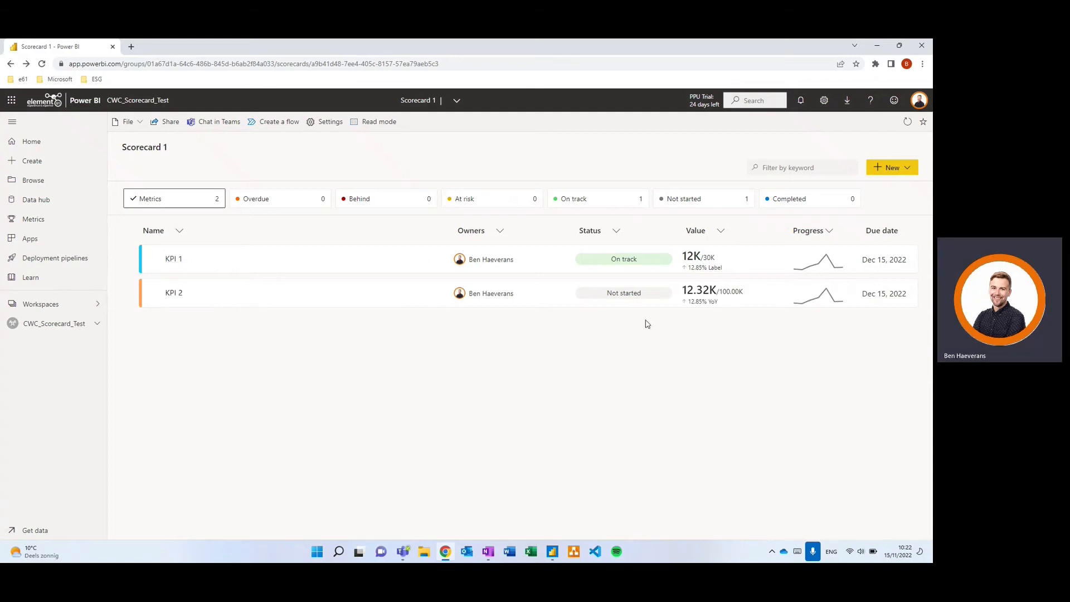
- Open KPI 2's details and show the targets on its progress chart
click(176, 295)
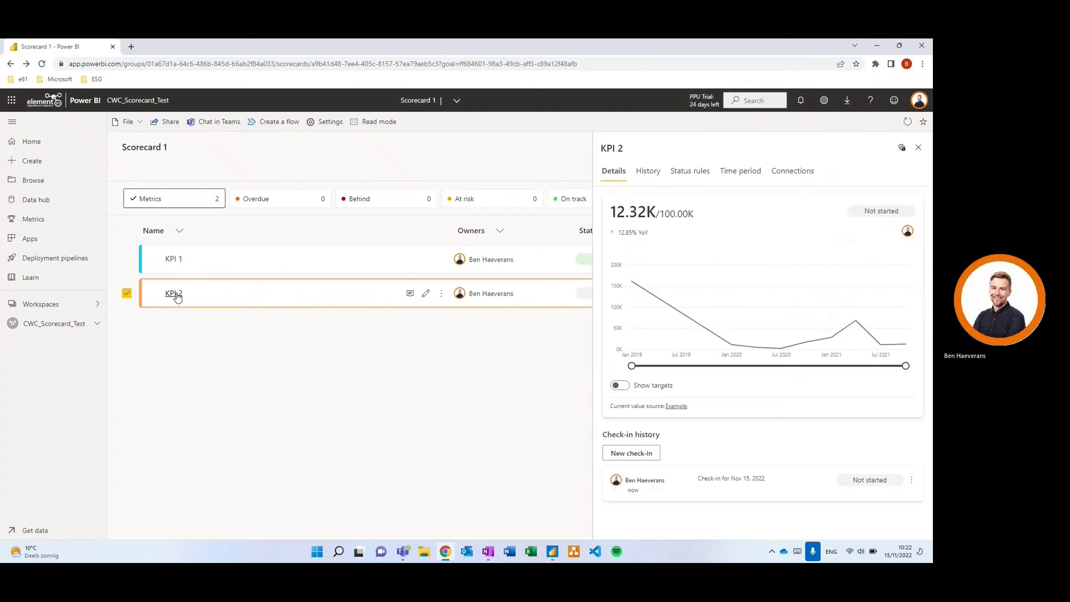
click(619, 385)
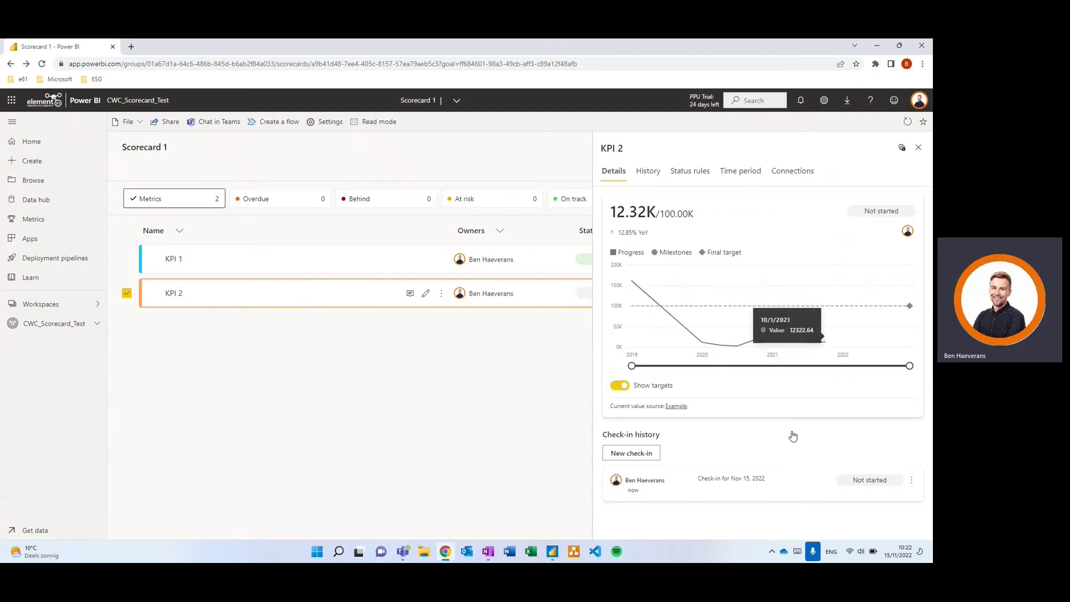
- Examine KPI 2's new check-in form and its note editor, cancel the check-in and close the metric's details
click(648, 452)
scroll(650, 456, down, 1)
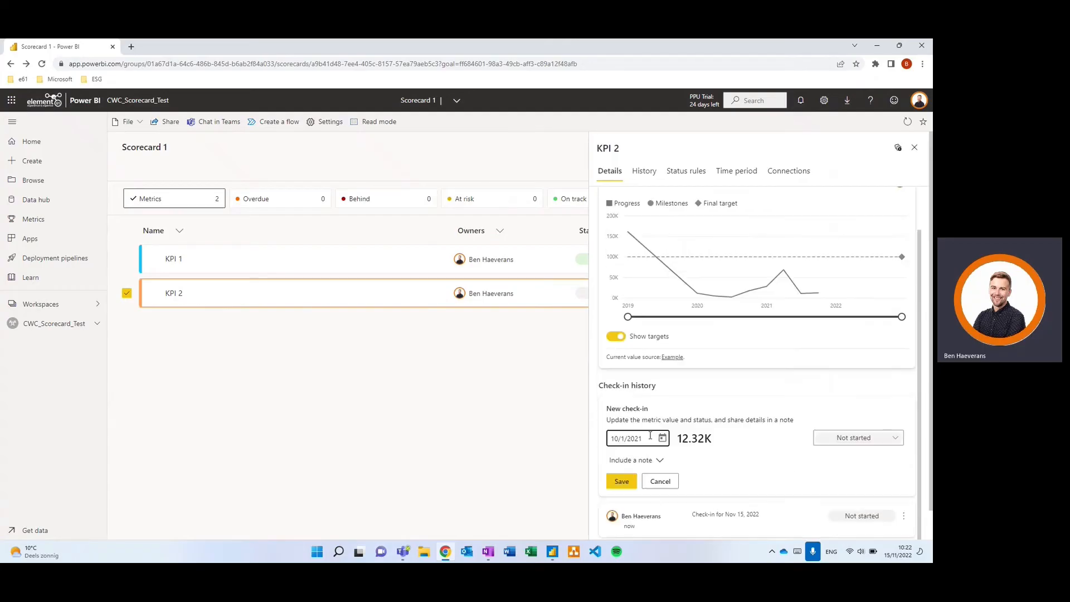
click(656, 461)
scroll(684, 452, down, 1)
scroll(682, 451, down, 1)
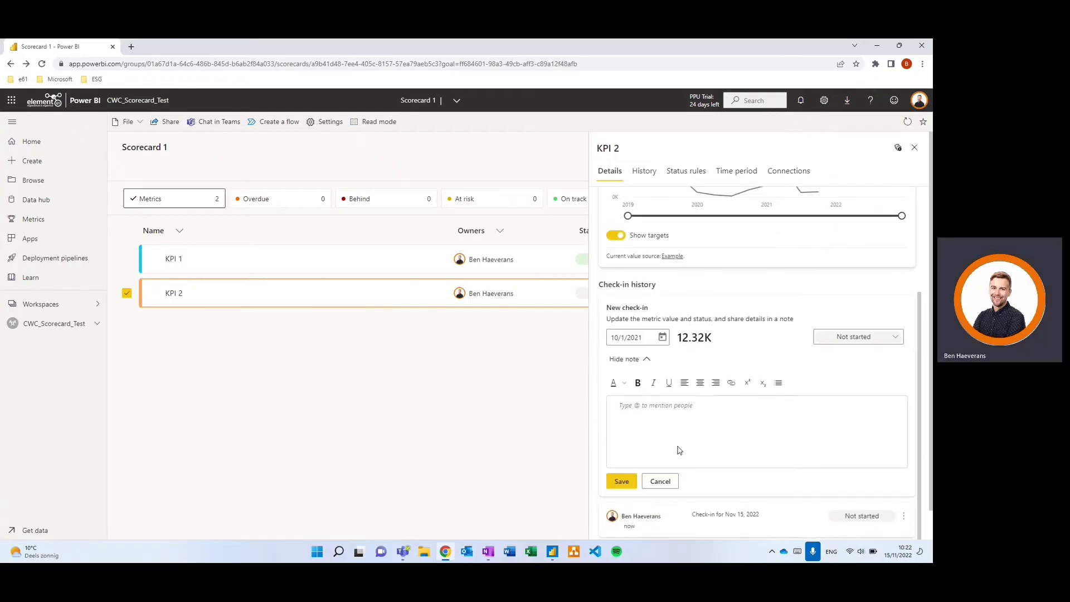
click(658, 408)
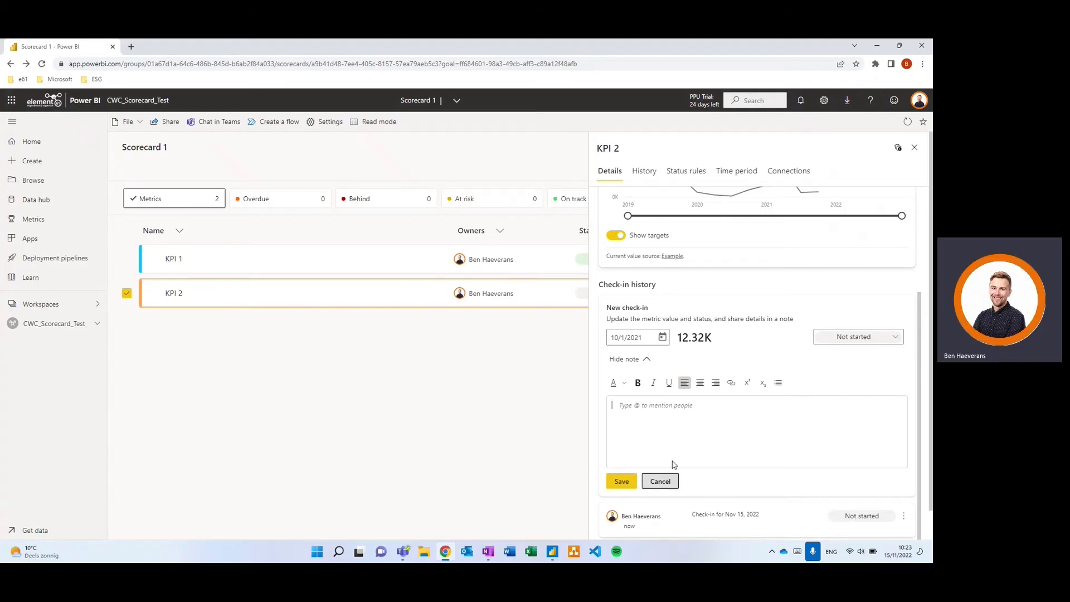
scroll(697, 421, up, 3)
scroll(730, 335, down, 3)
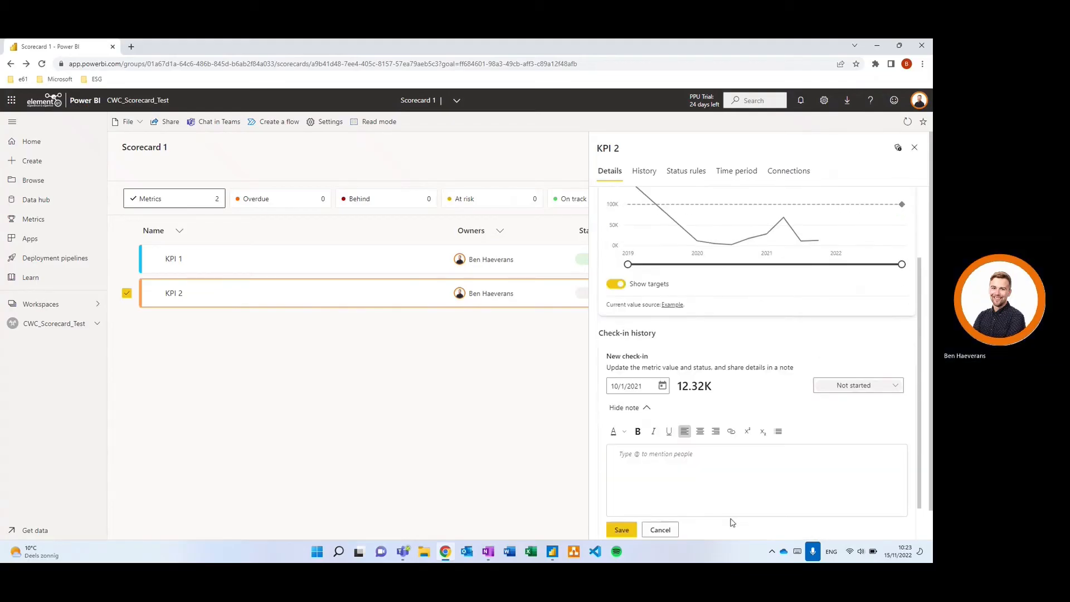
click(663, 529)
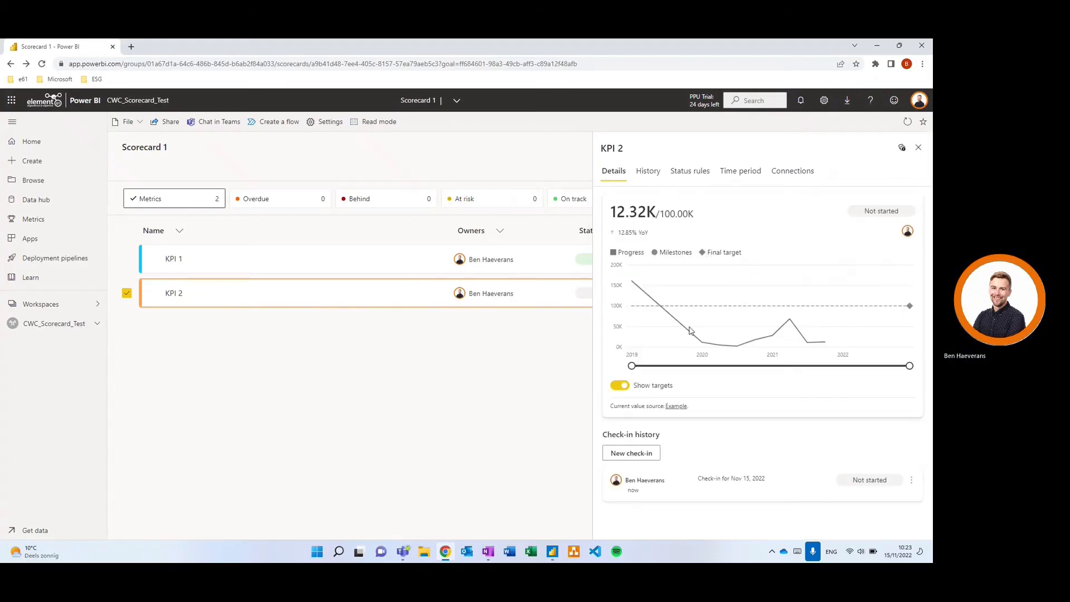
click(920, 148)
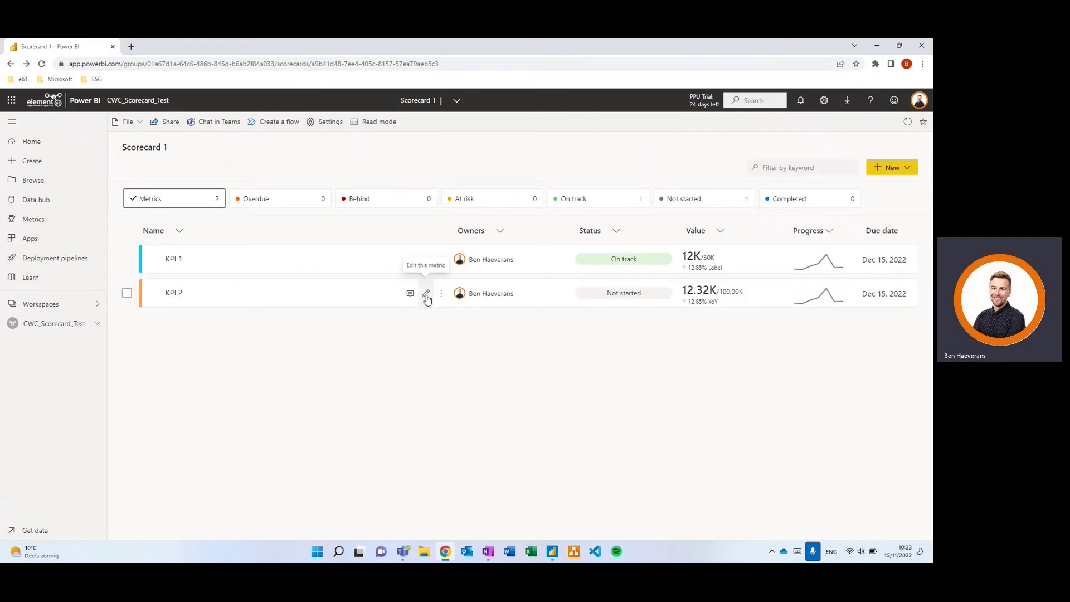
- Look through the multiple milestones table for KPI 2's final target, try its empty rows and close the table
click(426, 295)
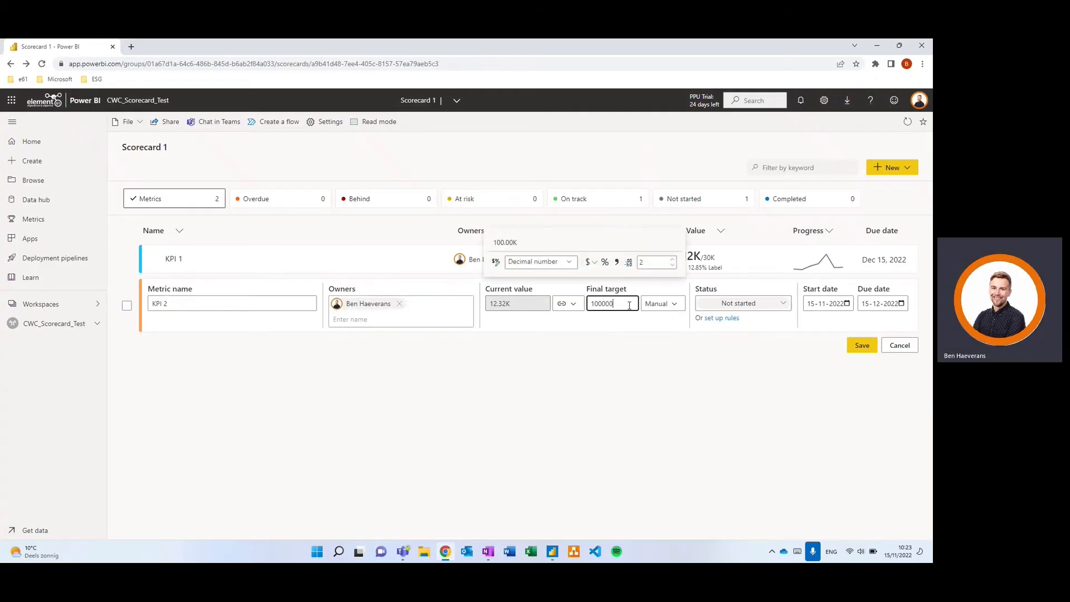
click(677, 308)
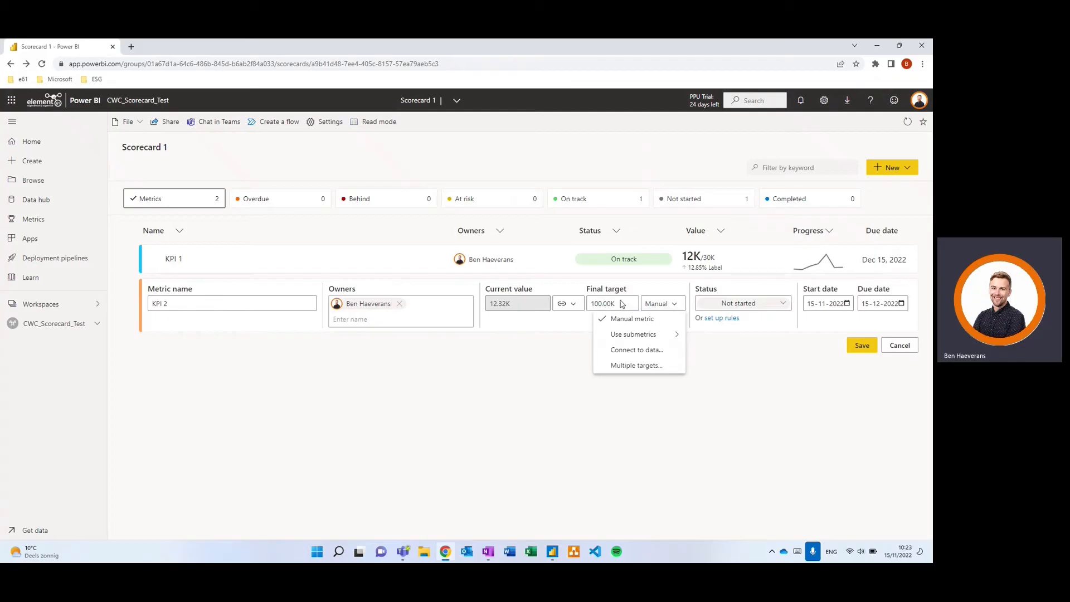
click(632, 367)
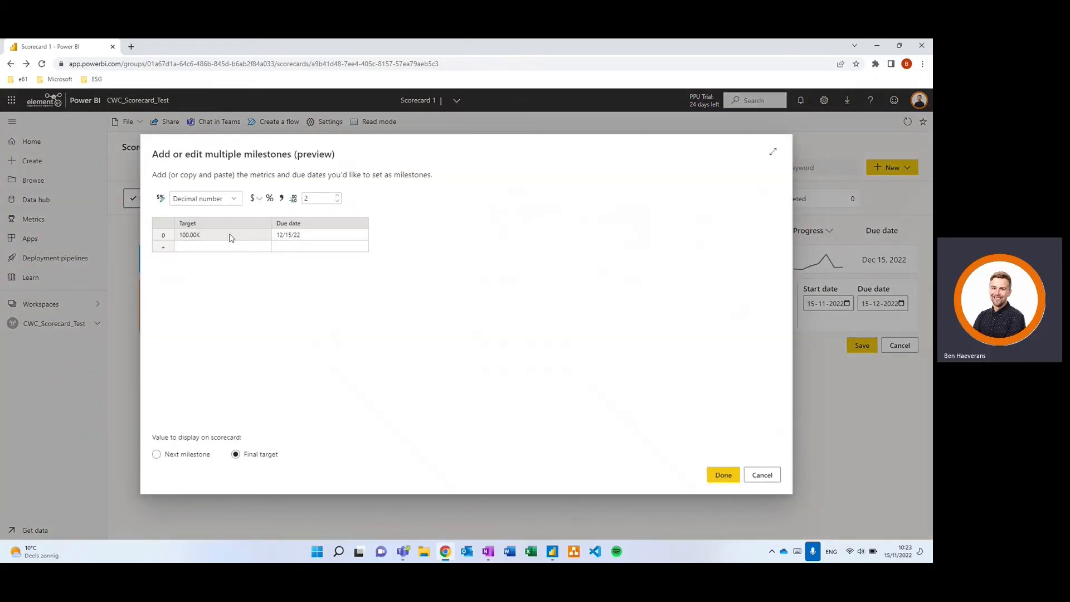
click(312, 250)
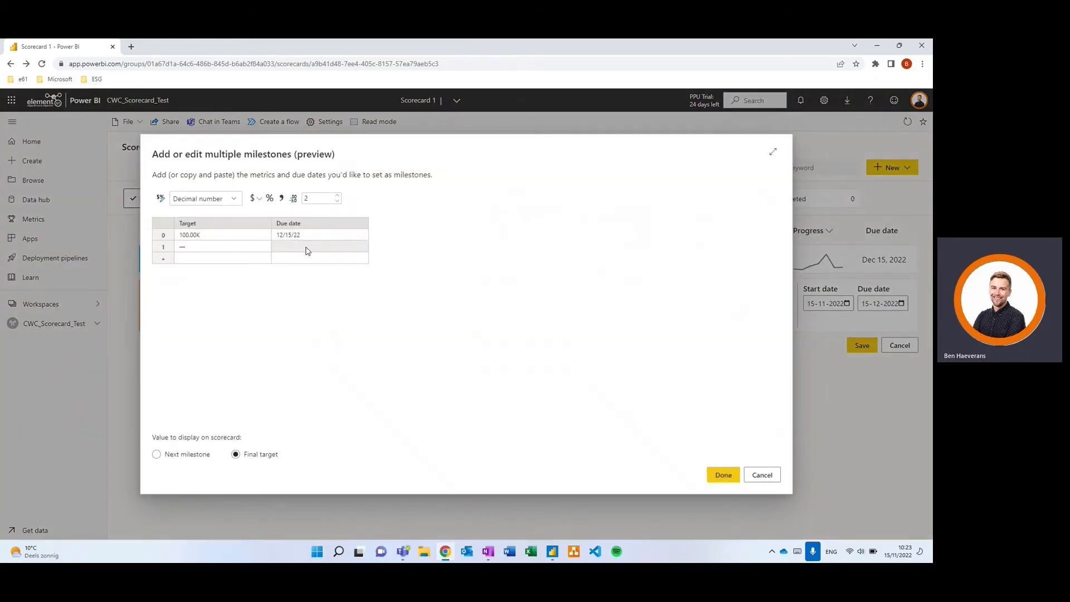
click(229, 261)
click(262, 272)
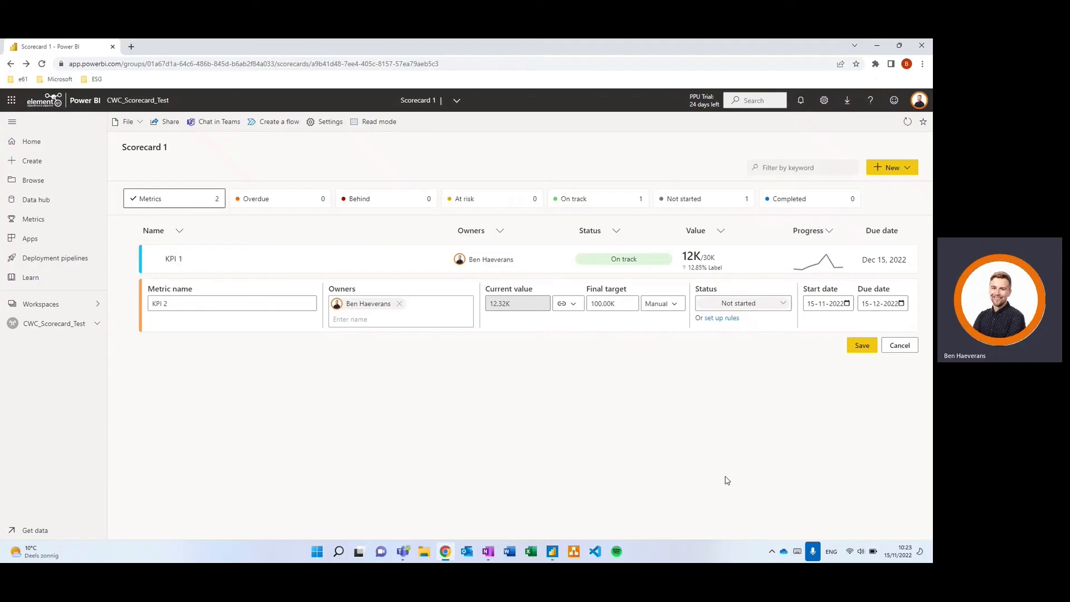
click(722, 474)
- Examine the milestones on KPI 1's progress chart, close its details and cancel the open edit of KPI 2
click(176, 259)
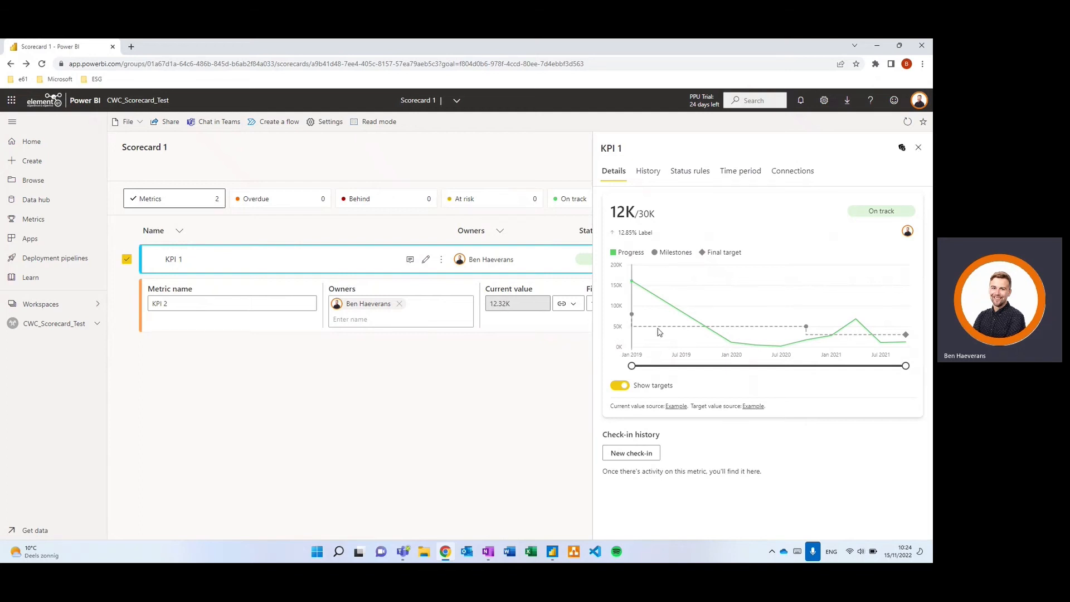
mouse_move(681, 332)
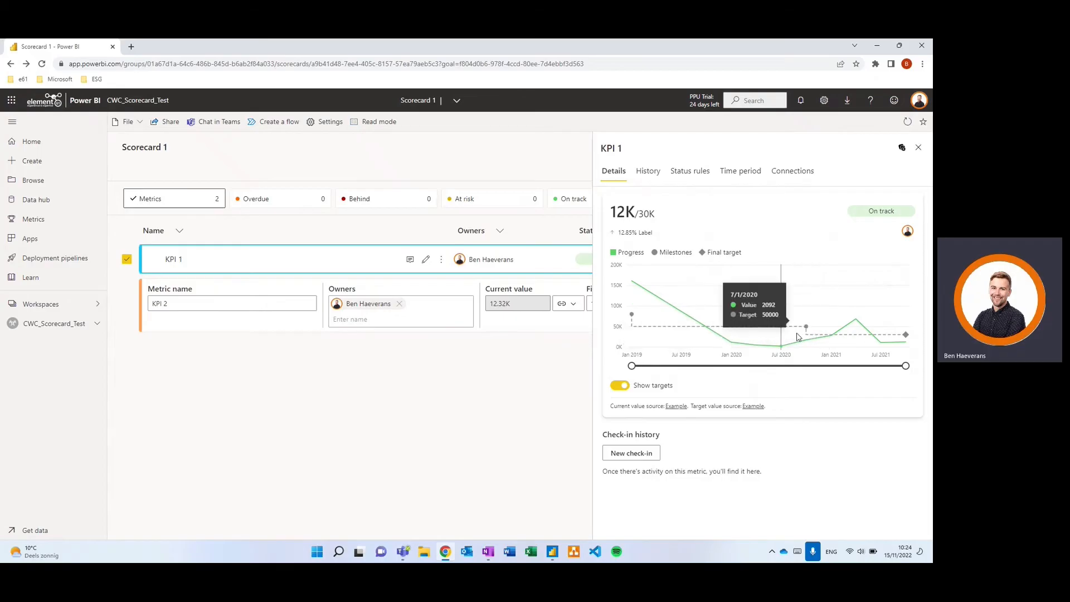
click(918, 147)
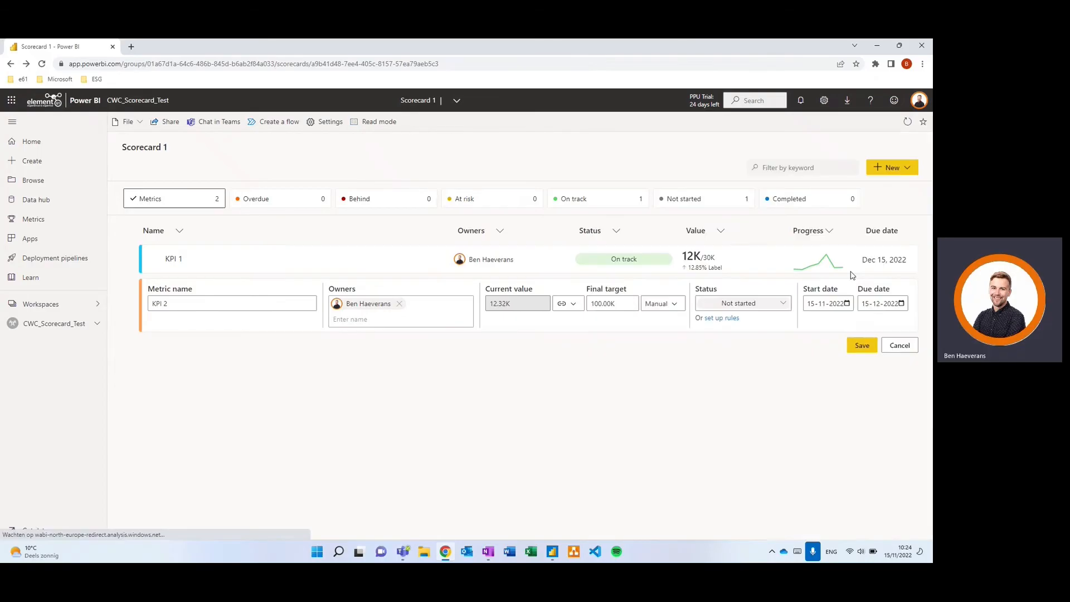
click(899, 346)
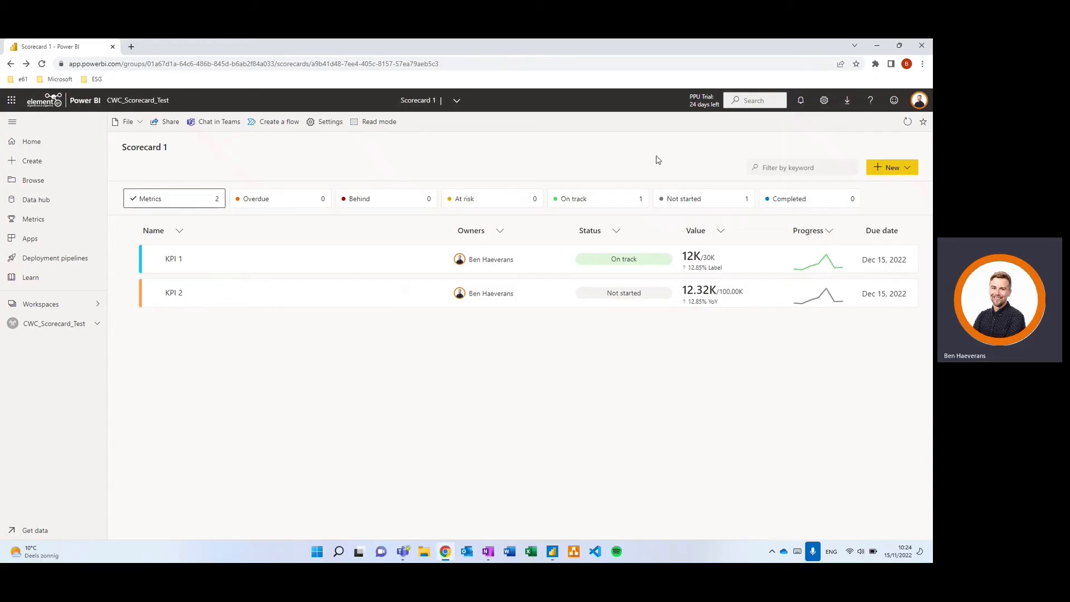
- Add a metric named KPI 3 and set its current value to the SUM of its submetrics
click(887, 167)
click(850, 180)
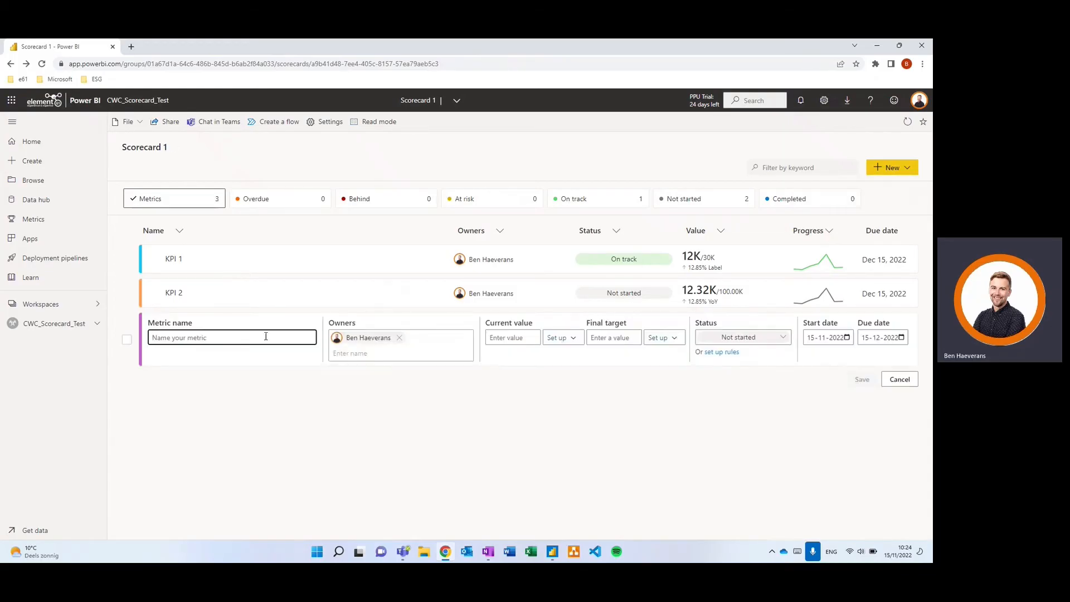
text(KPI 3)
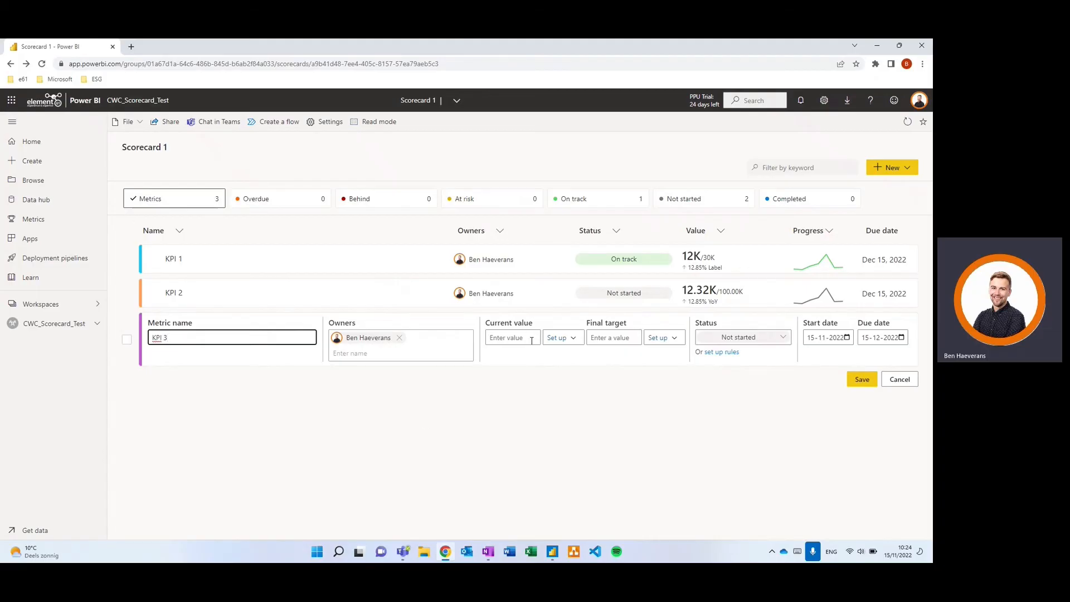
click(570, 340)
mouse_move(562, 369)
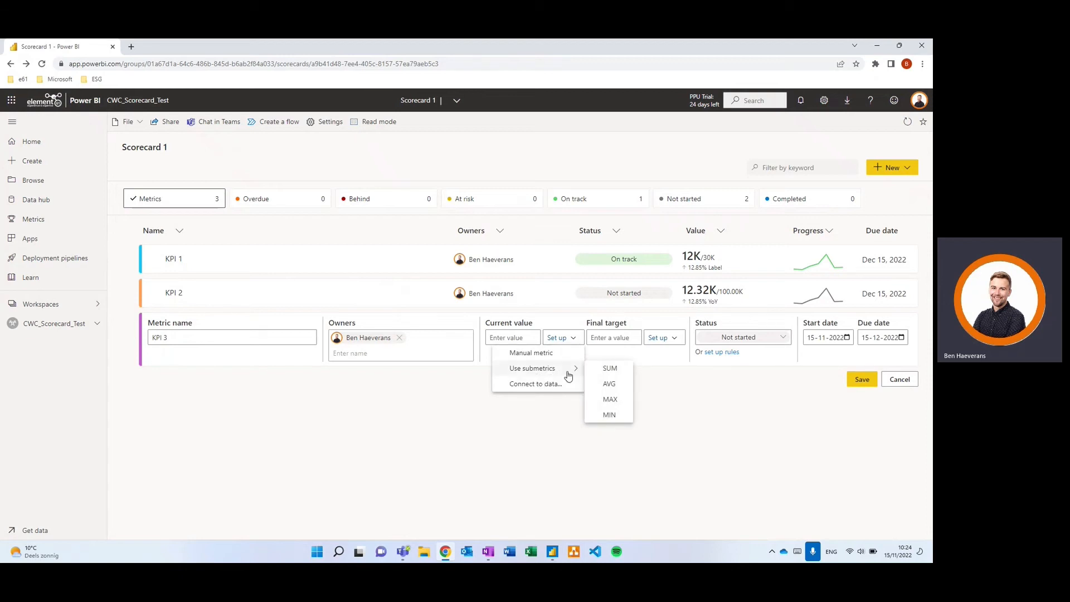
click(615, 373)
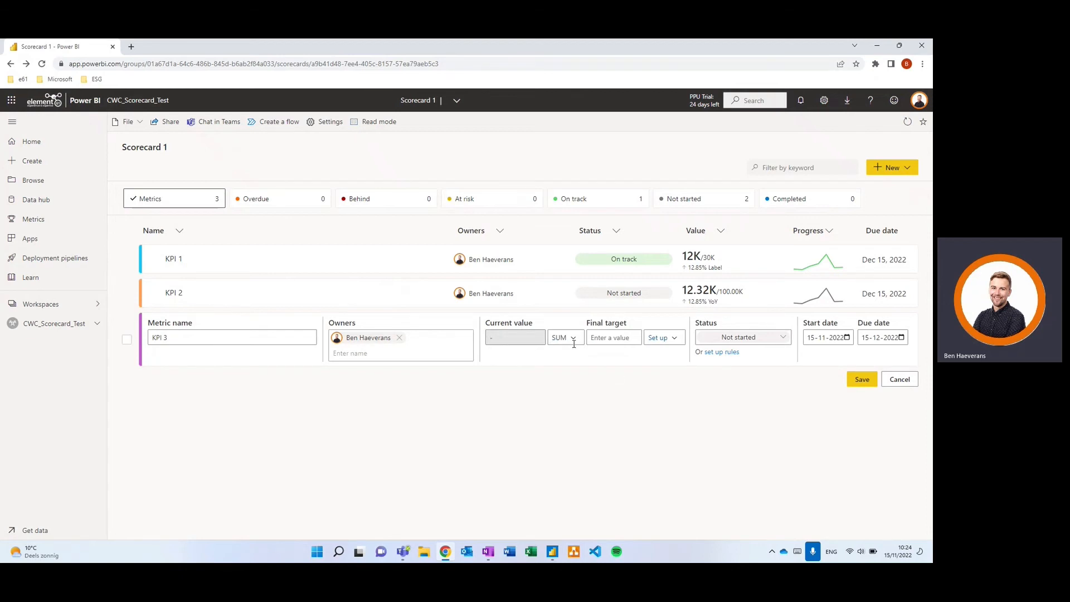
- Set KPI 3's final target to 100 and save the metric
click(608, 337)
text(100)
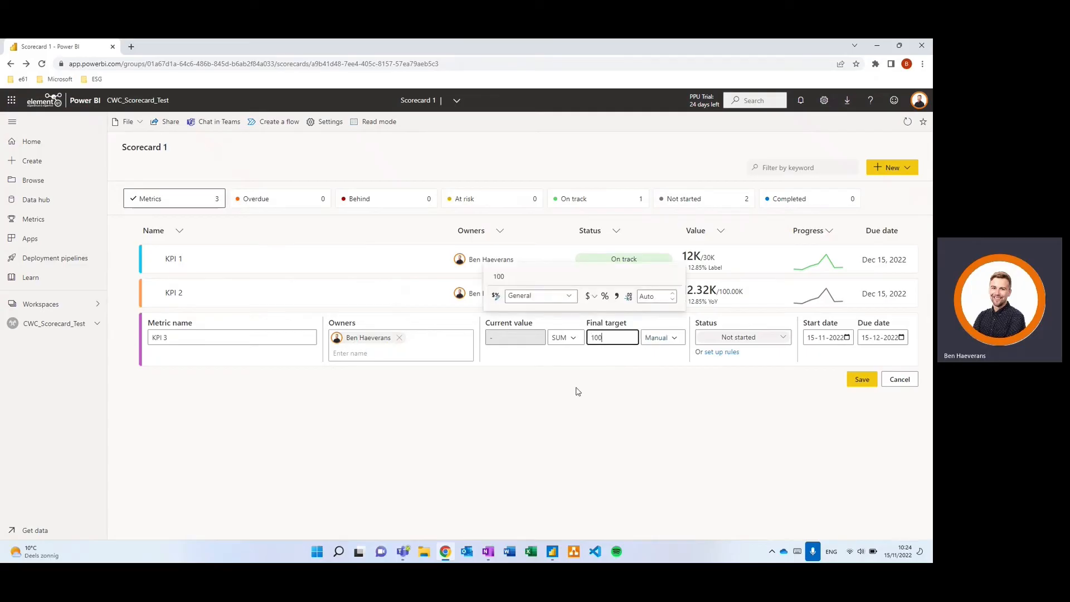
click(862, 380)
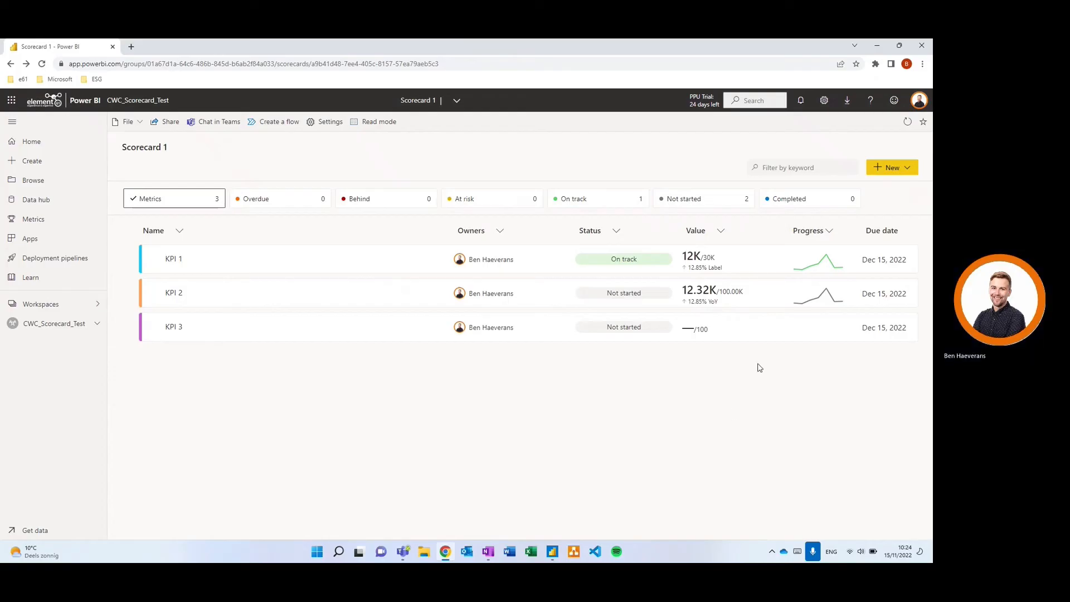
- Examine KPI 3's details, its new check-in form and note editor, cancel the check-in and close the details
click(173, 327)
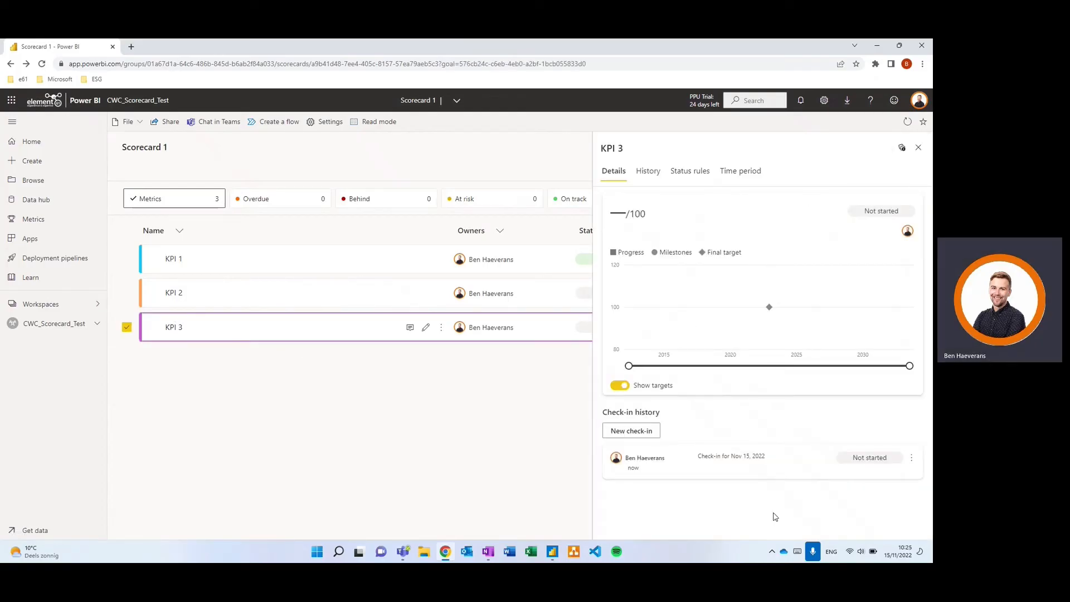
click(653, 433)
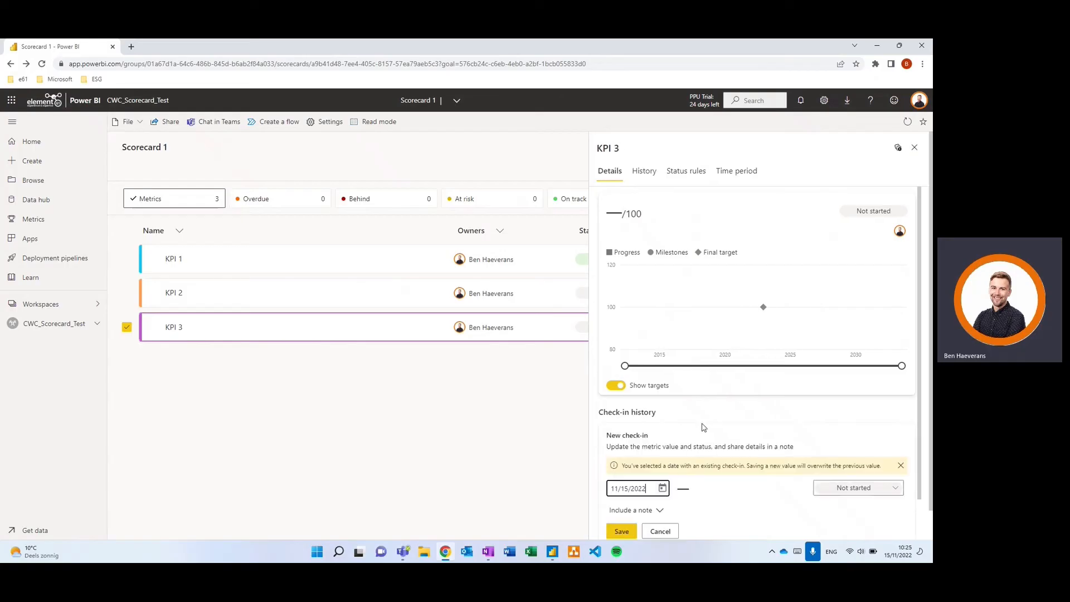
scroll(705, 427, down, 1)
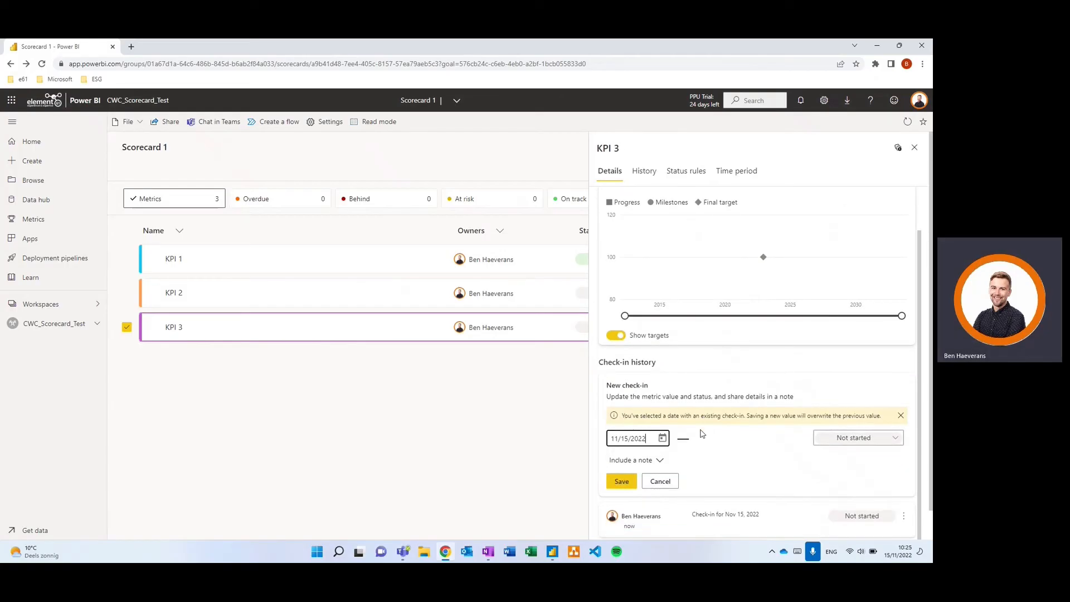
scroll(701, 434, down, 1)
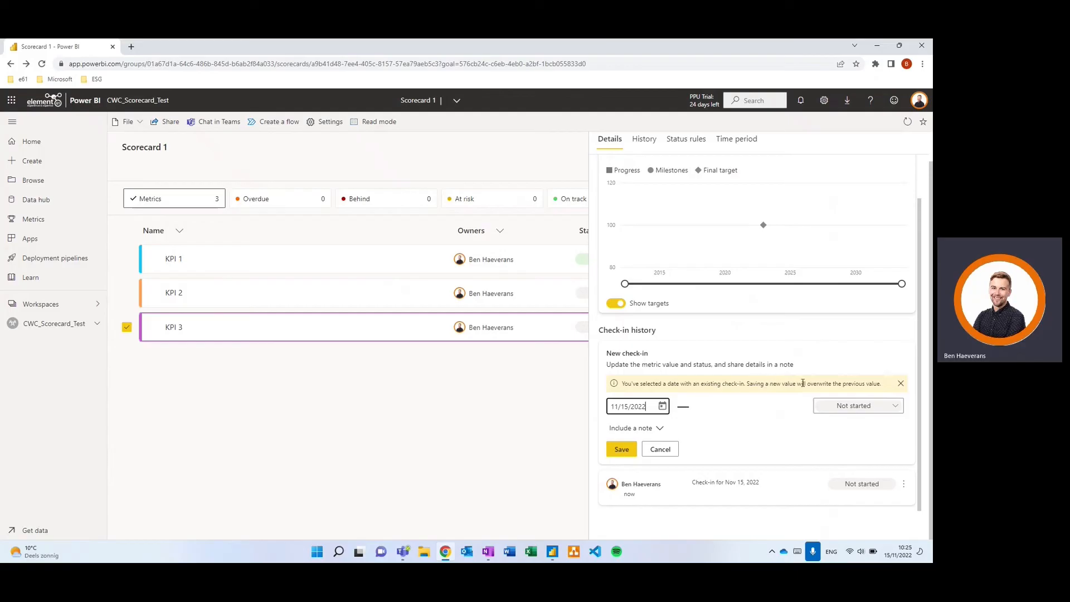
click(660, 428)
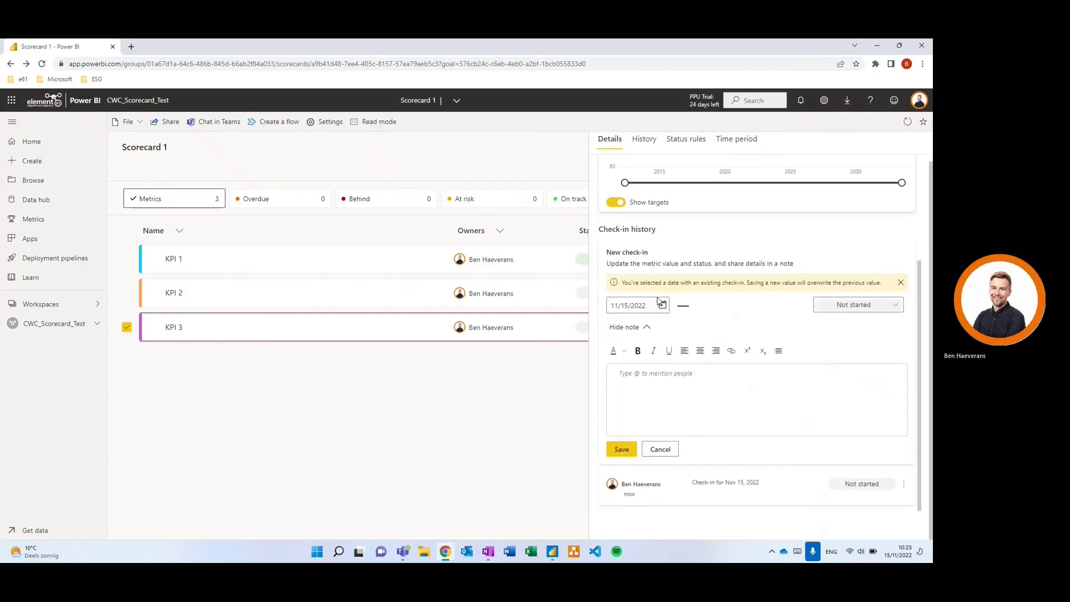
click(656, 453)
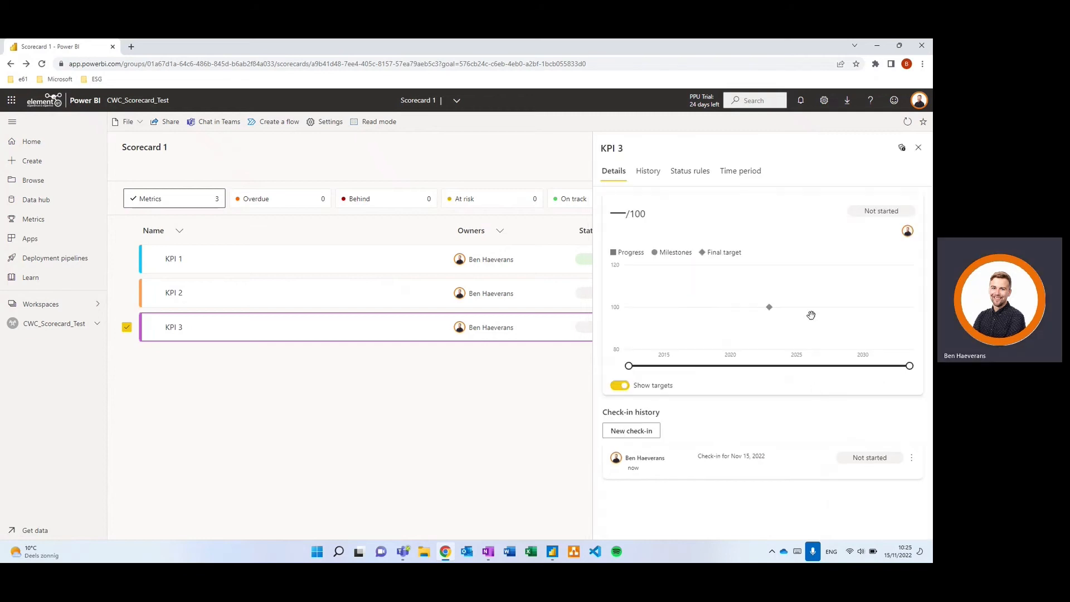
click(923, 143)
mouse_move(460, 337)
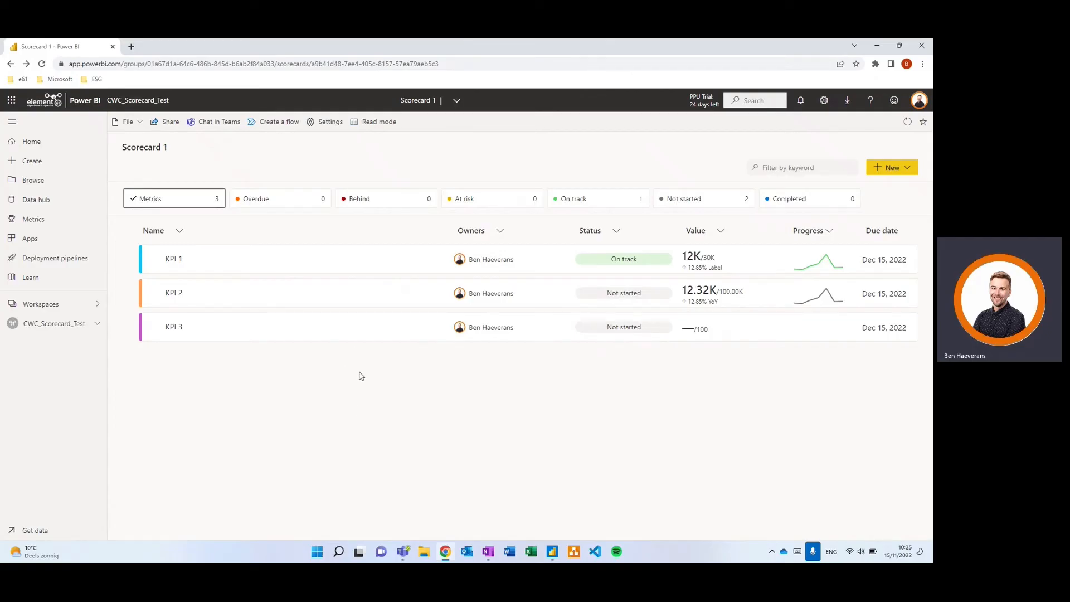
click(177, 328)
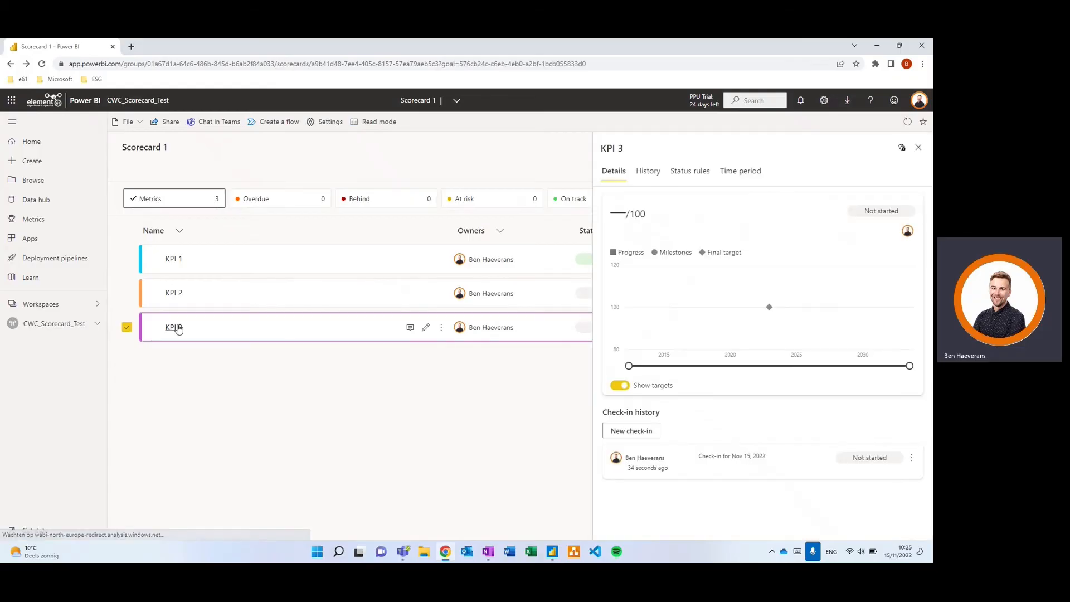
click(918, 148)
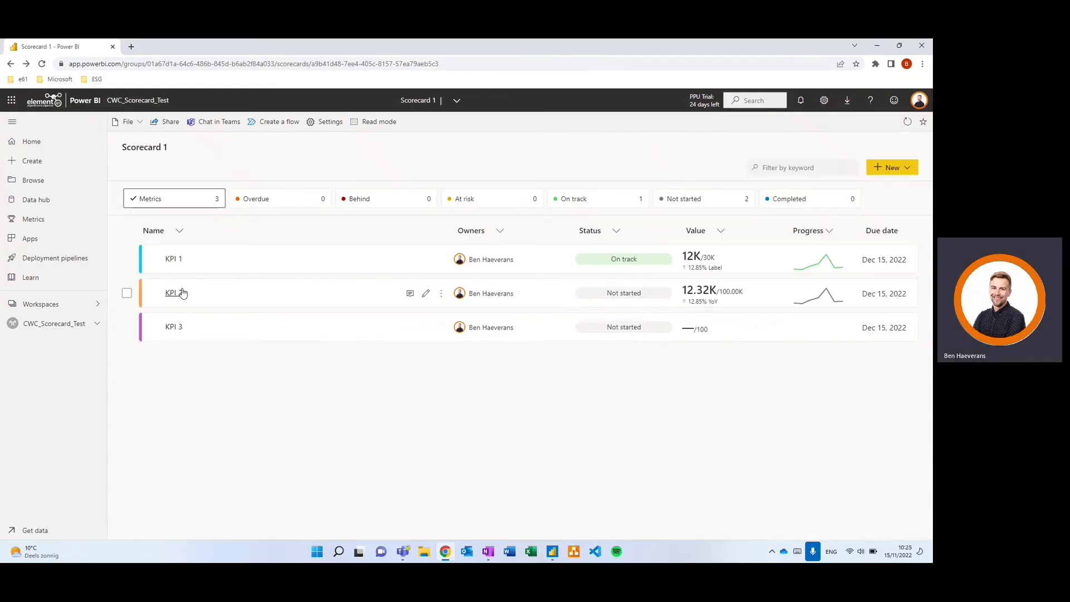
- Add a submetric under KPI 3 and name it KPI 3_1
click(127, 328)
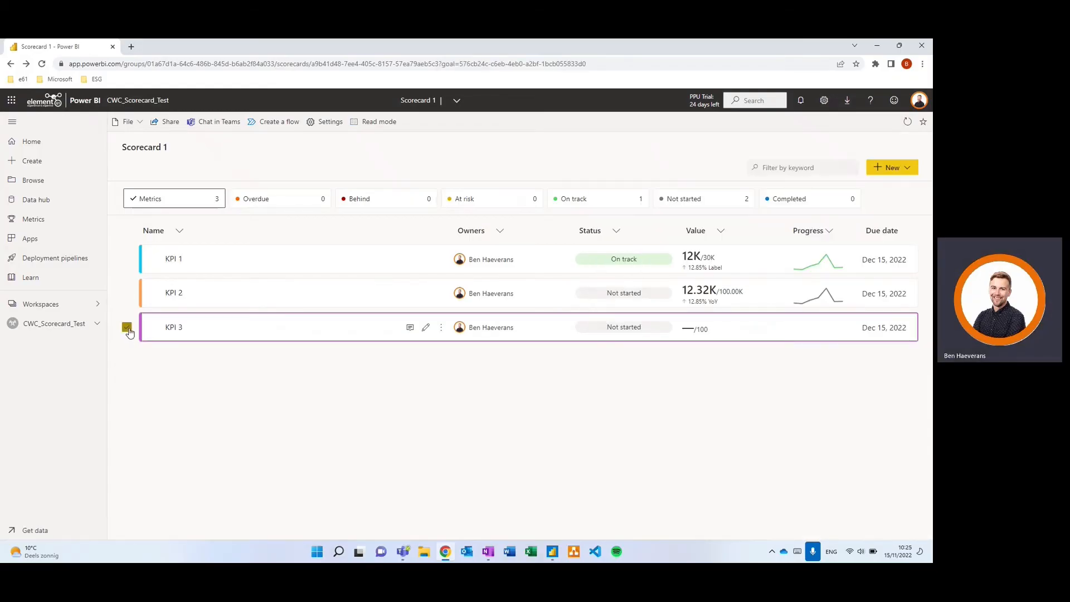
click(892, 167)
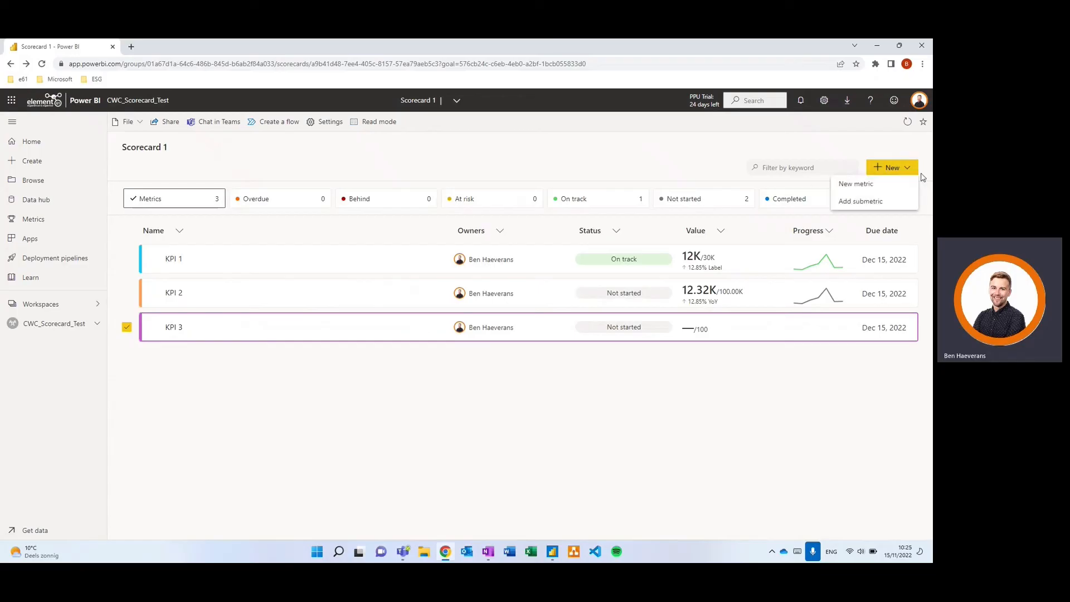
click(885, 202)
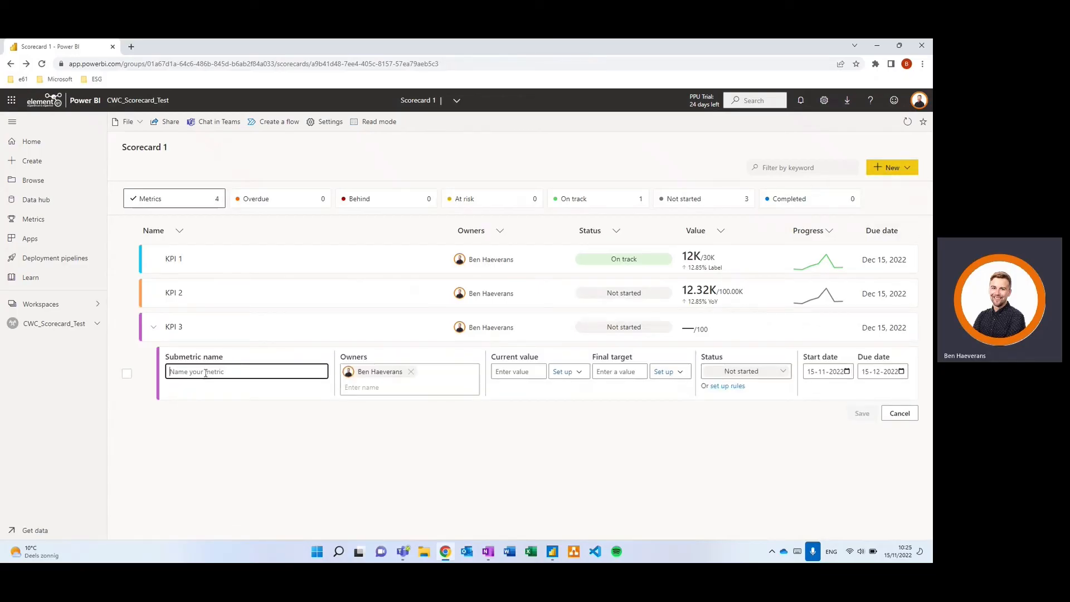
text(KP)
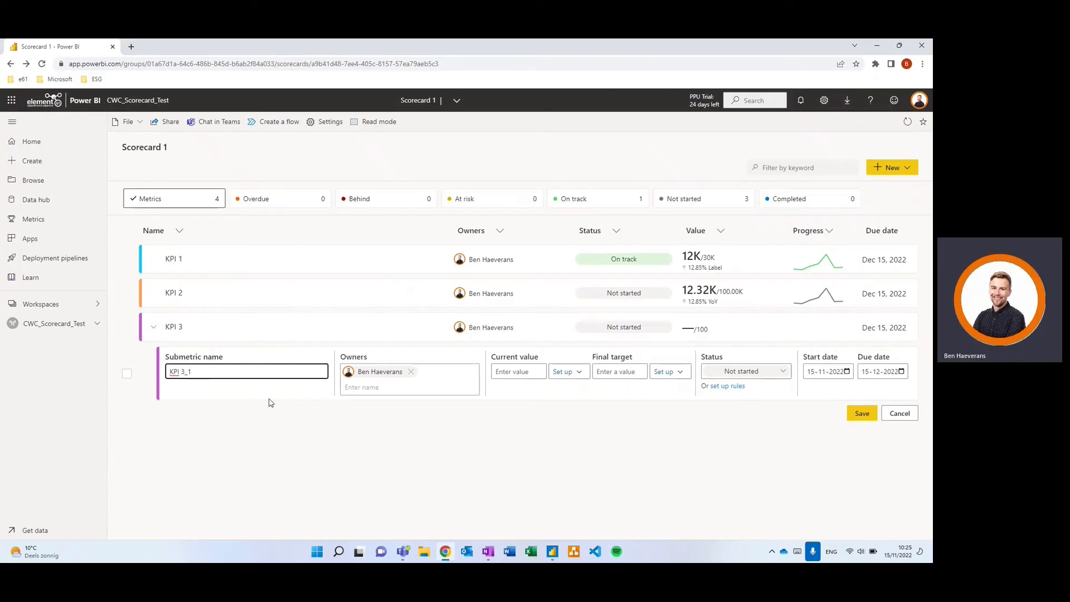
text(I 3_1)
click(389, 465)
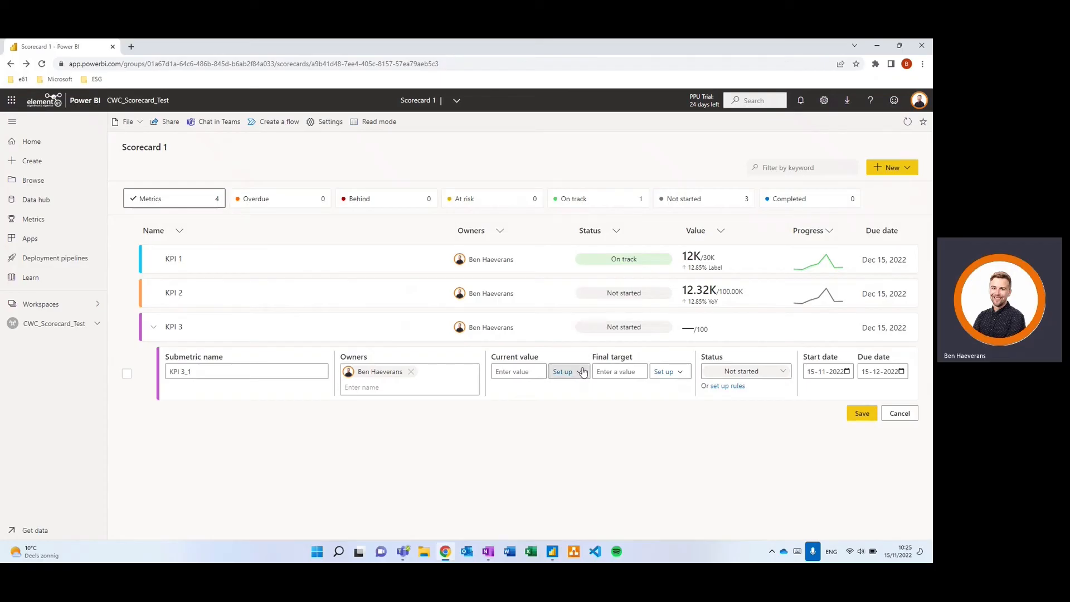
- Set KPI 3_1's current value to 20 and final target to 50, and save the submetric
click(518, 371)
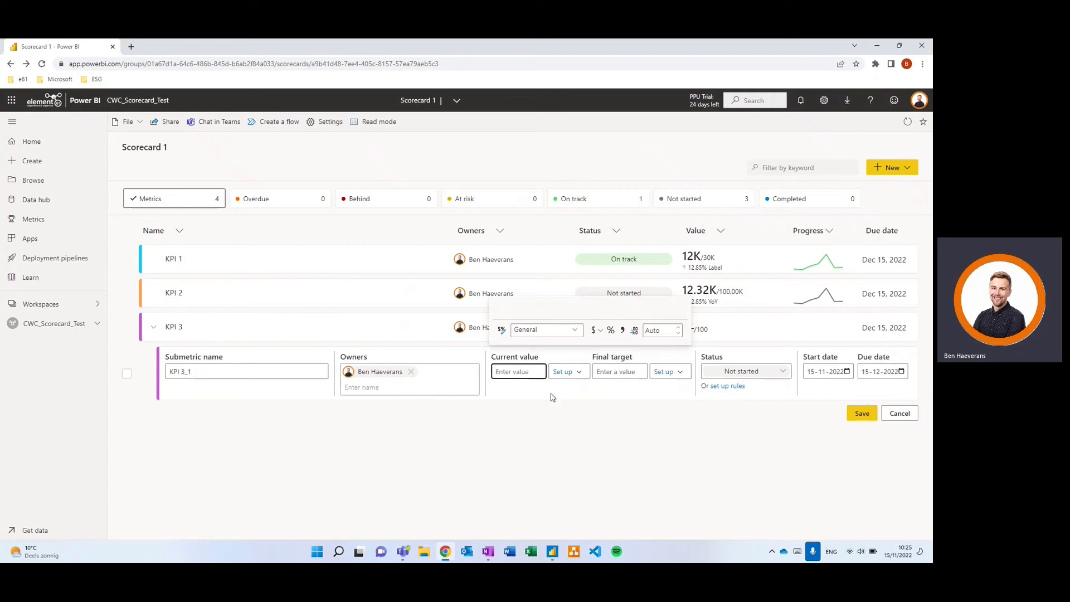
text(20)
click(614, 372)
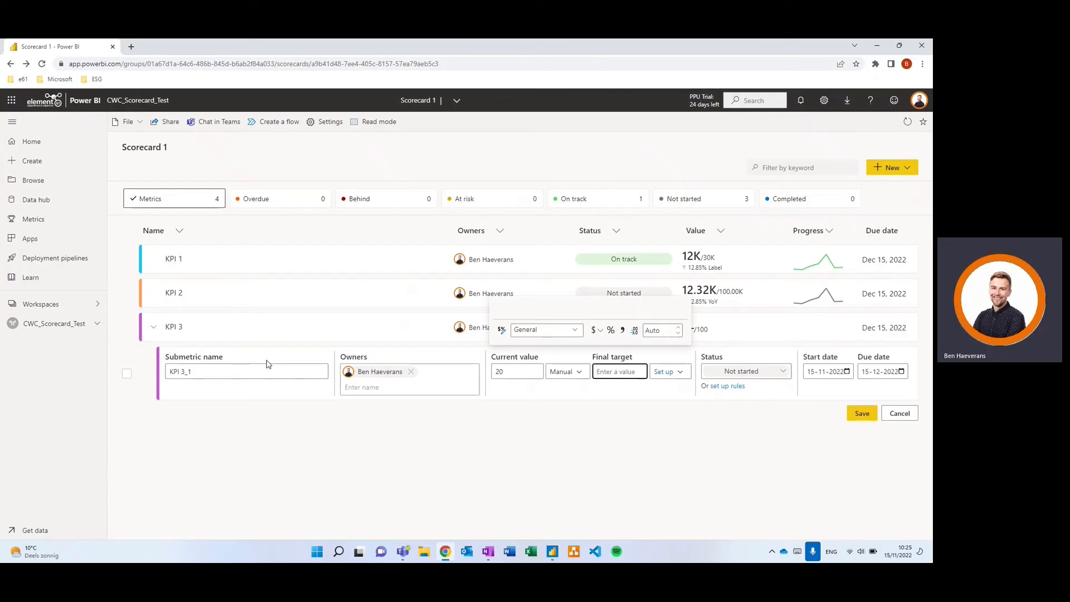
text(50)
click(862, 412)
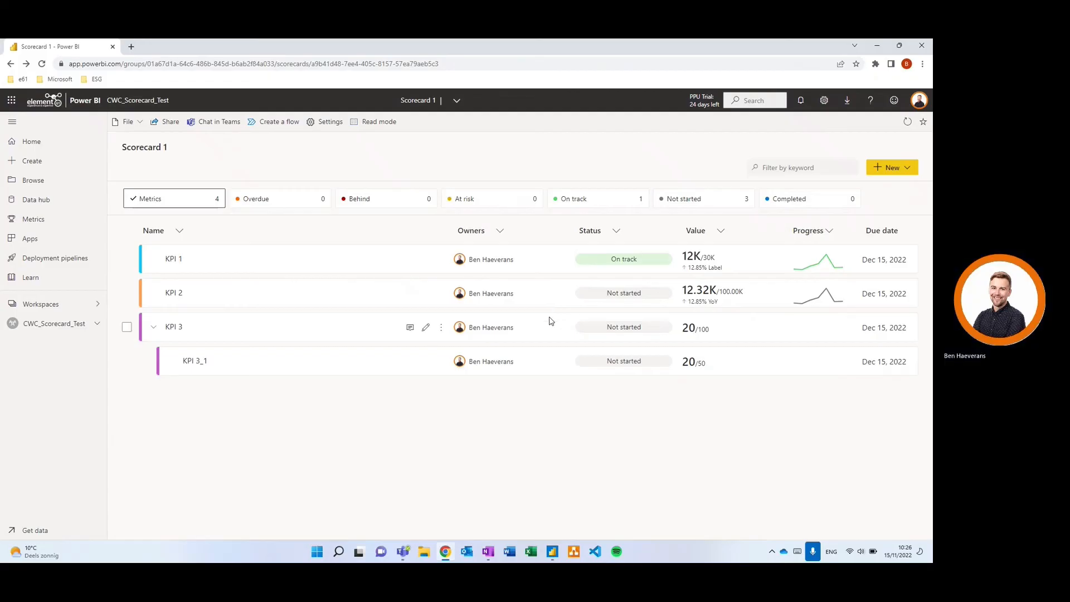
- Add a second submetric under KPI 3 and name it KPI 3_2
click(694, 329)
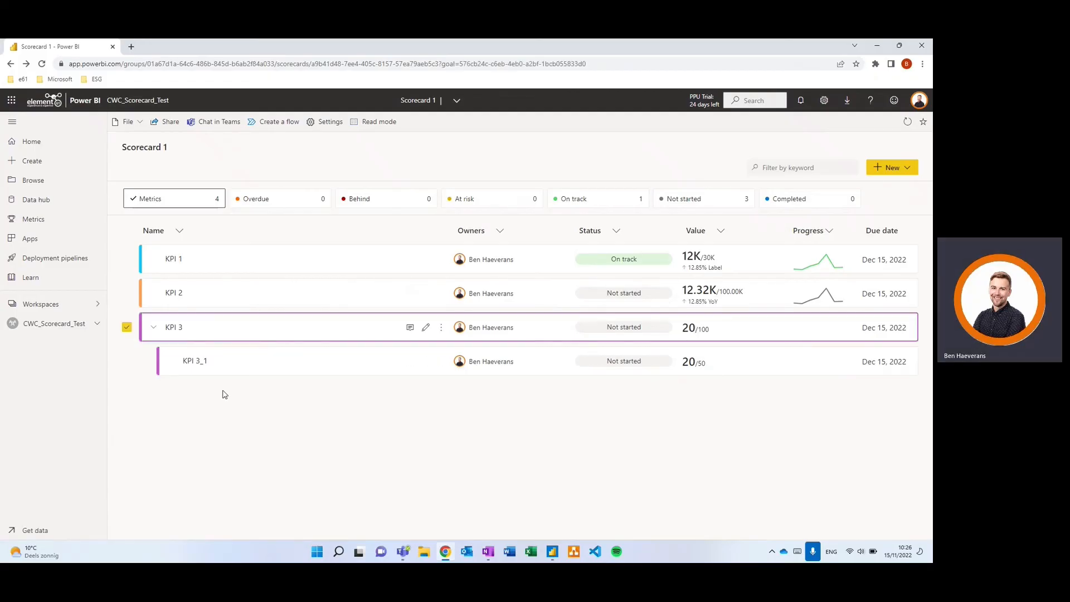
click(892, 171)
click(861, 199)
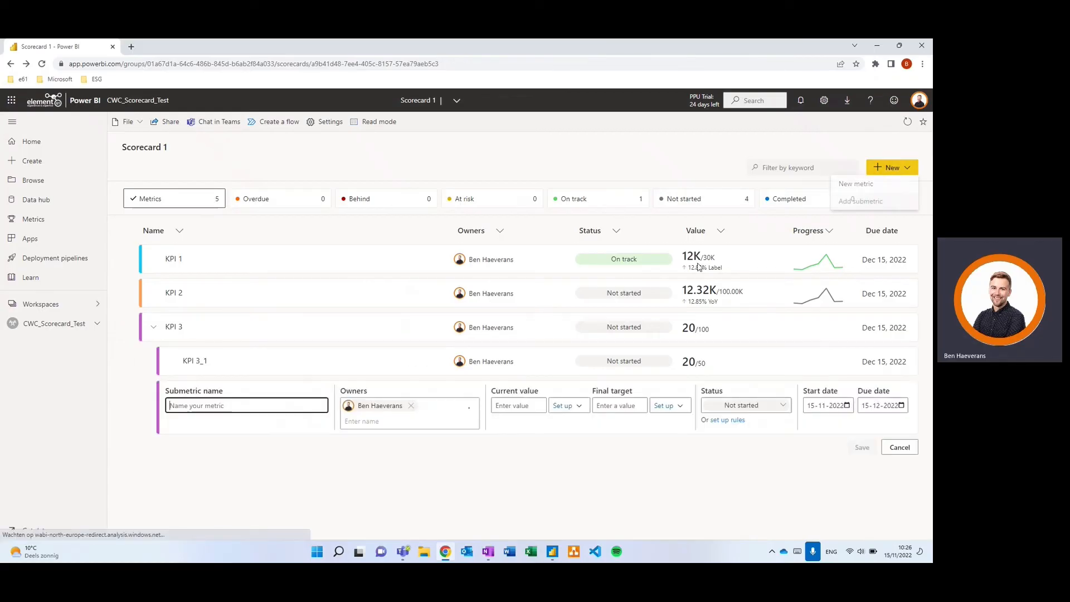
text(KPI )
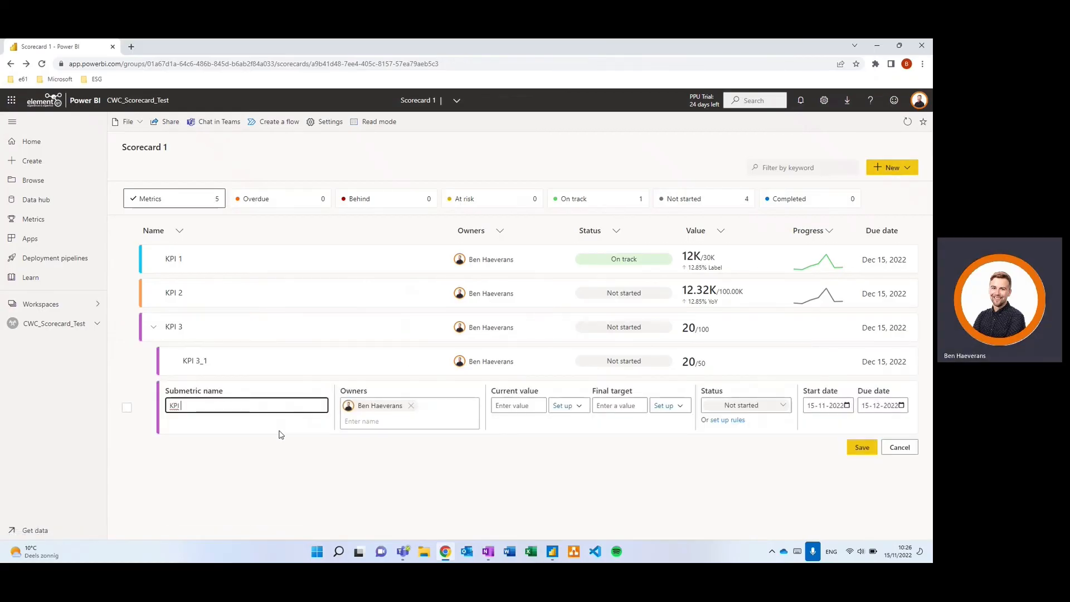
text(3_2)
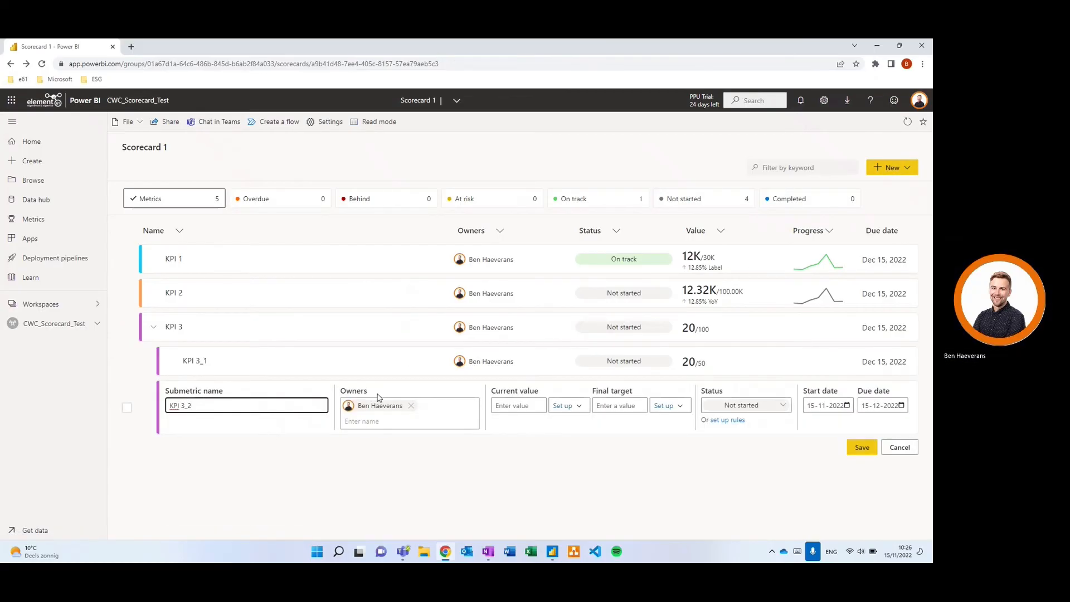
- Set KPI 3_2's current value to 50 and final target to 100, and save the submetric
click(538, 403)
text(50)
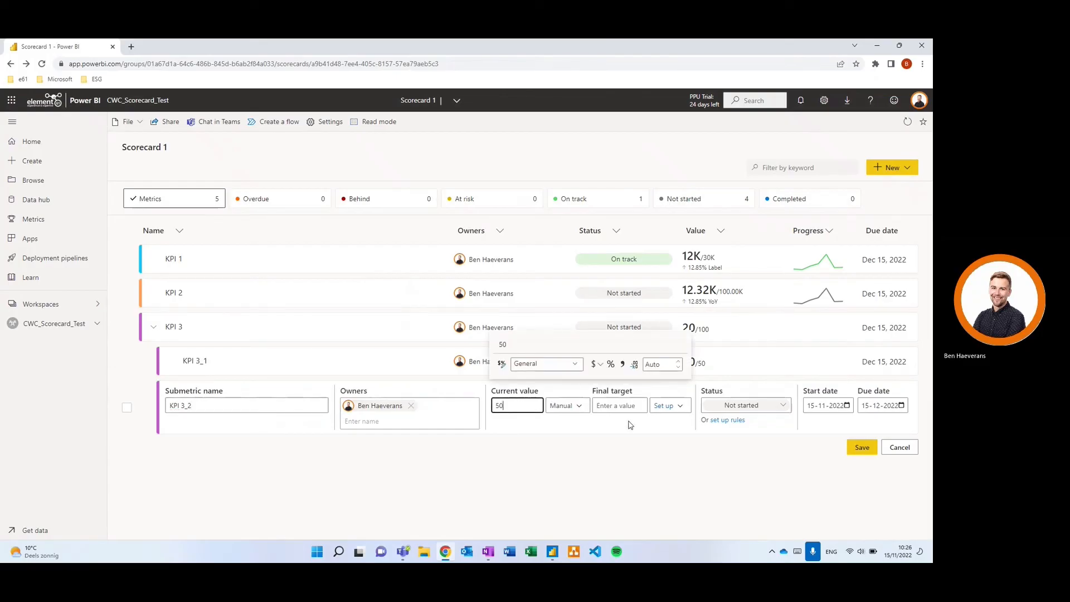
click(627, 412)
text(100)
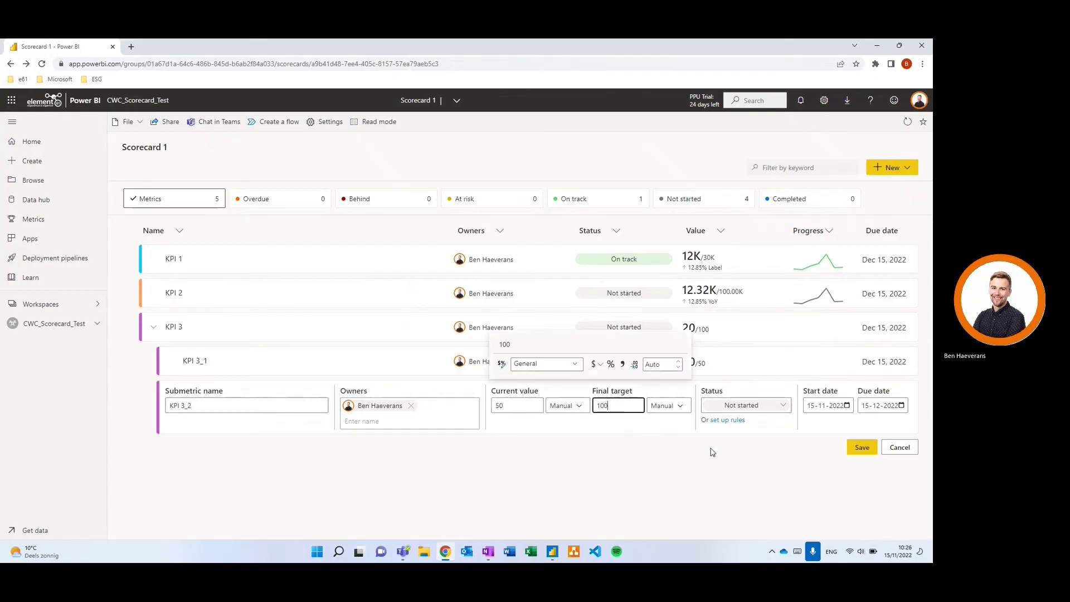
click(862, 447)
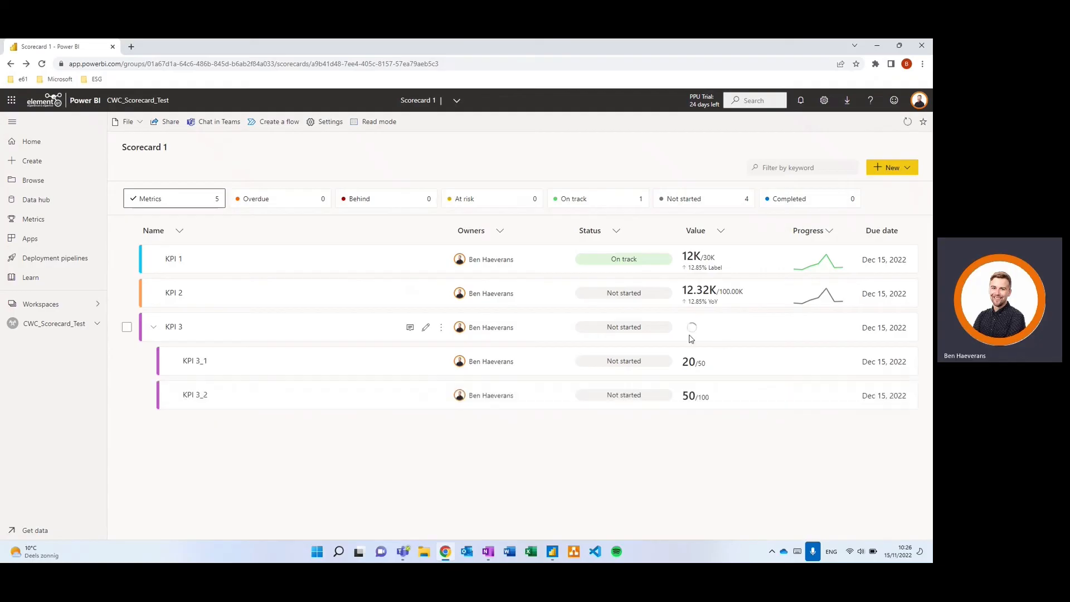
- Add a nested submetric under KPI 3_1 instead of KPI 3 and name it KPI 3_1_1
click(709, 334)
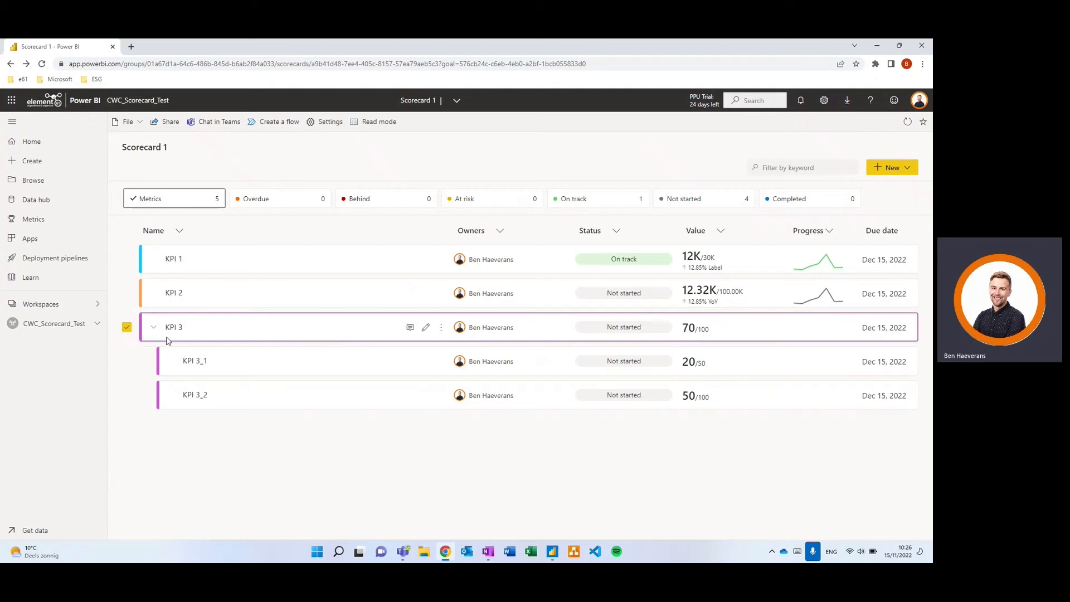
click(126, 328)
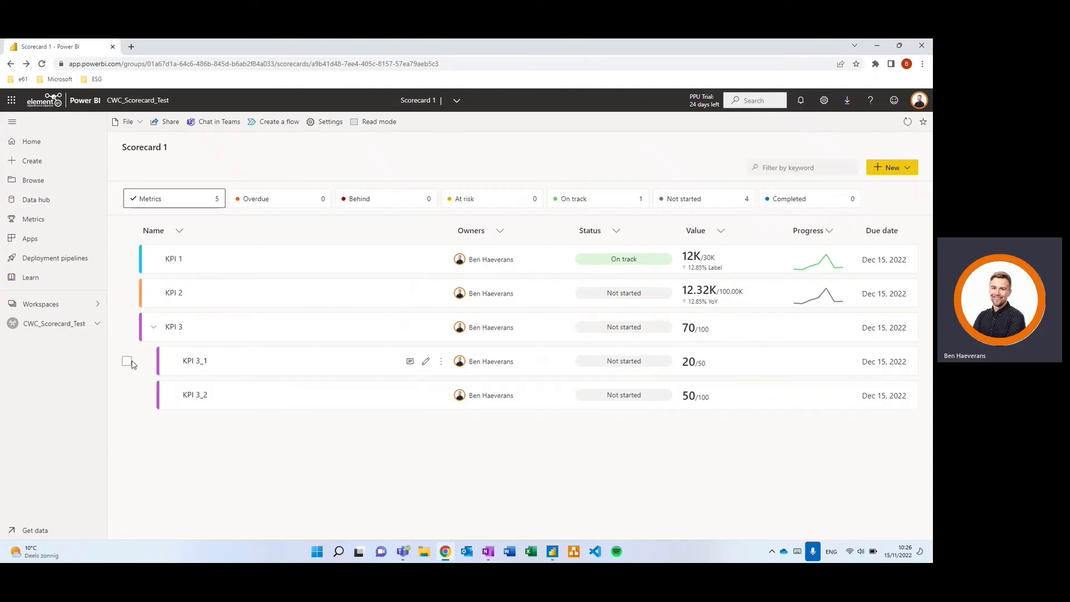
click(128, 362)
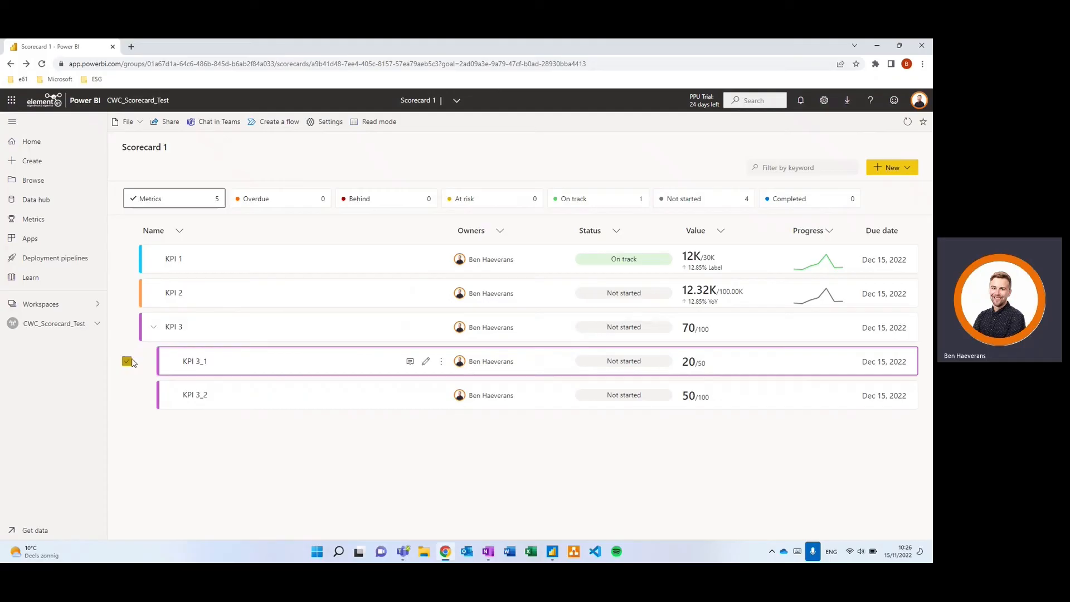
click(893, 168)
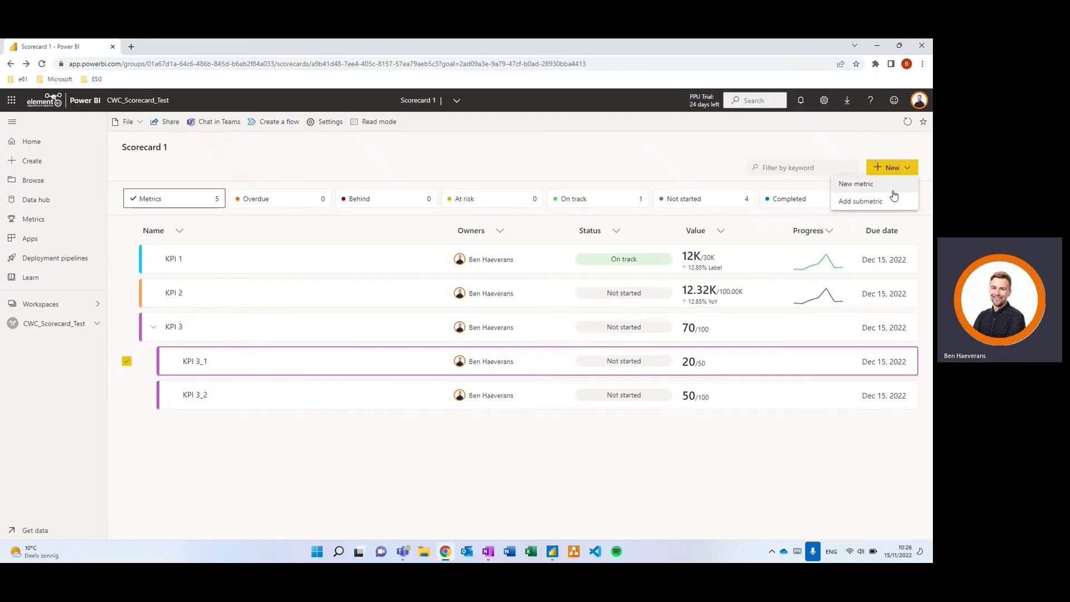
click(886, 199)
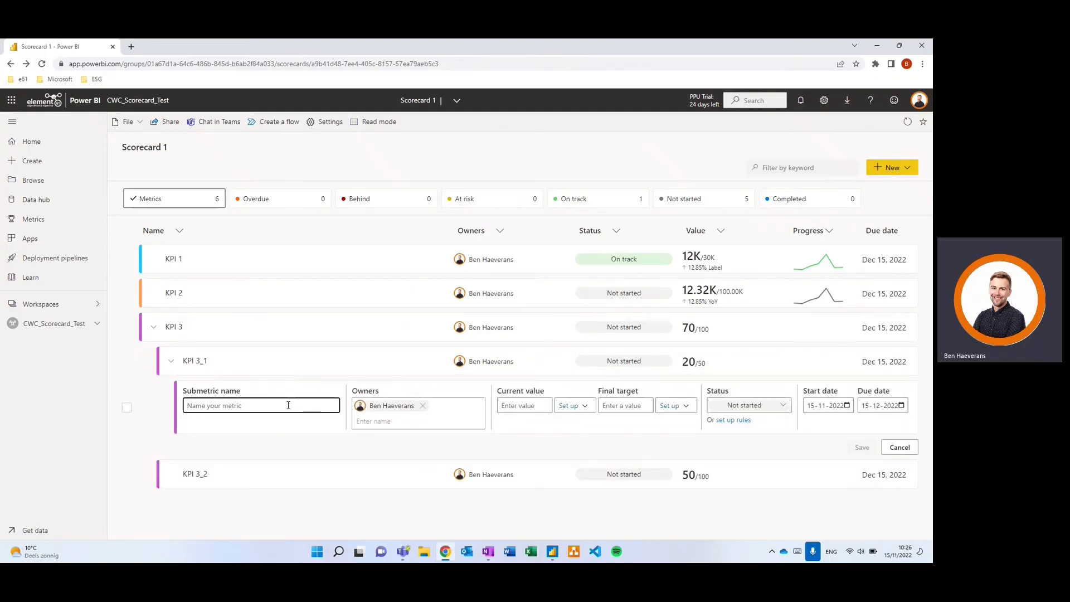
text(KPI)
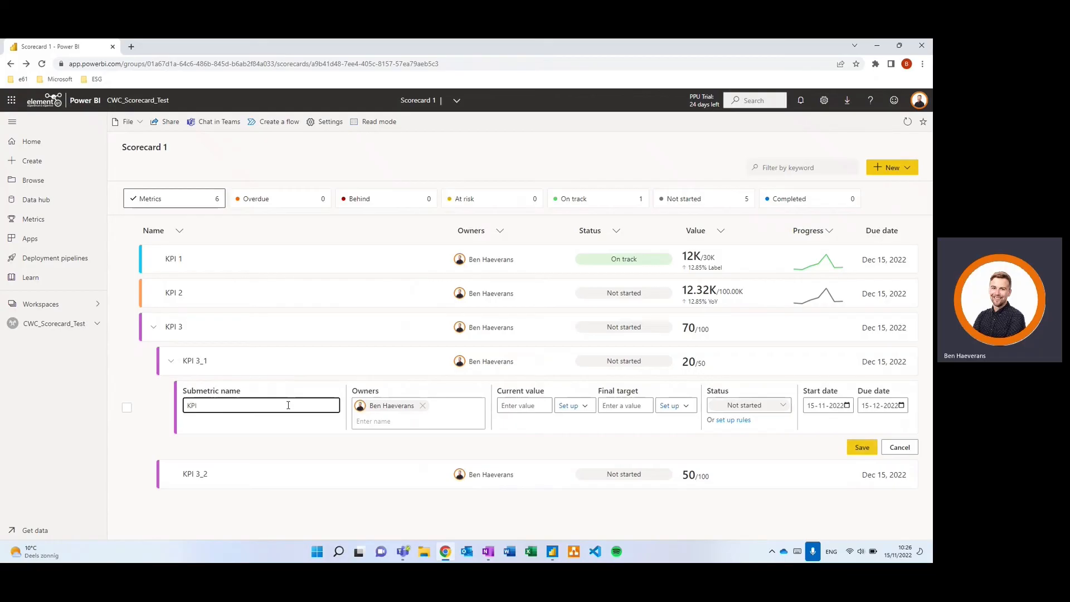
text( 3_2)
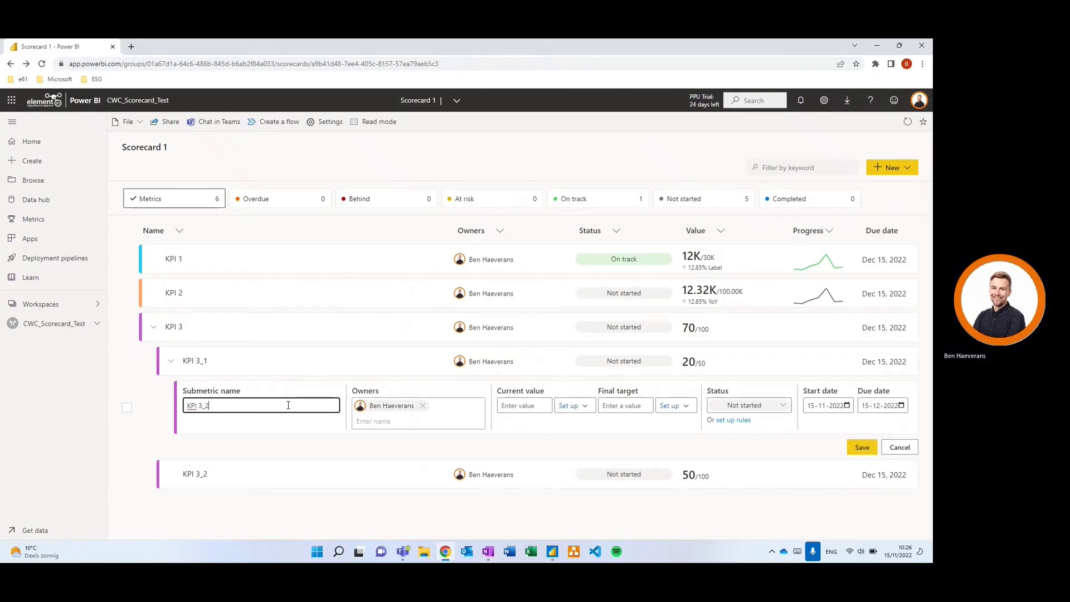
key(BackSpace)
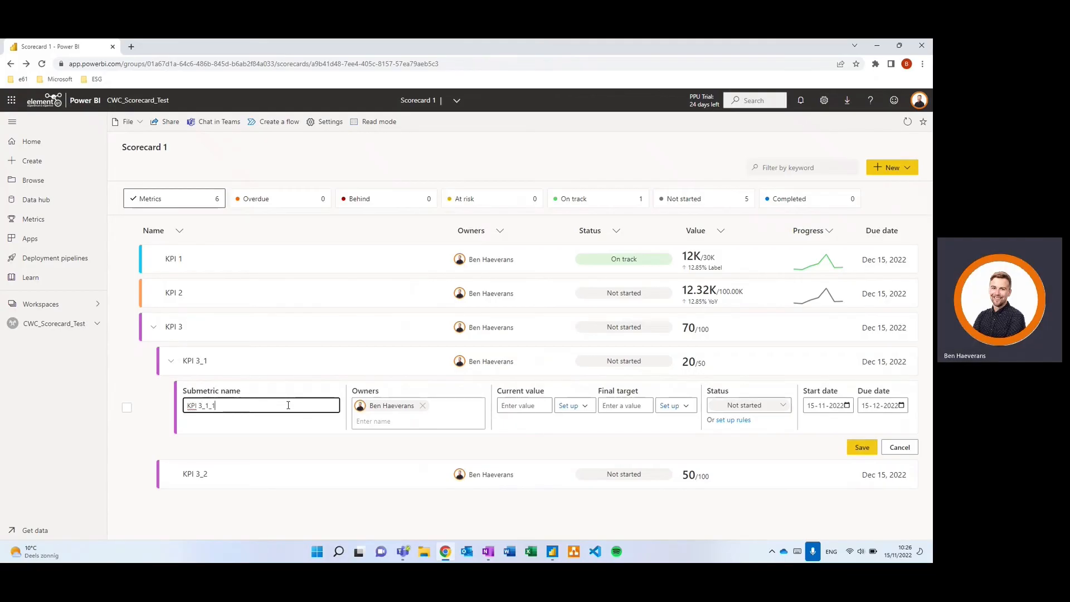
- Set KPI 3_1_1's current value to 10 and final target to 100, and save the submetric
click(537, 407)
text(10)
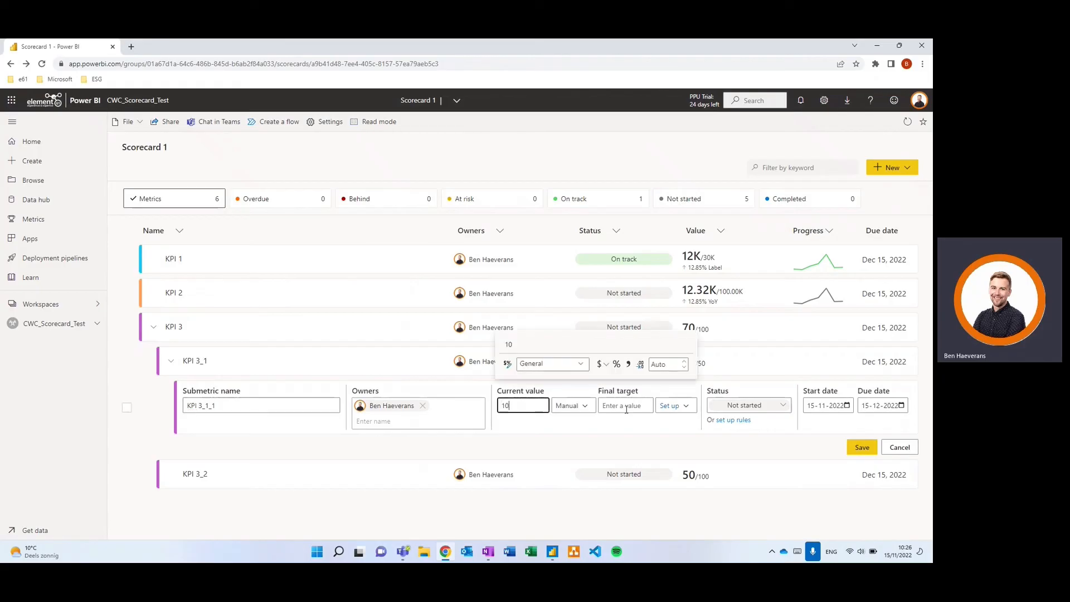
click(626, 407)
text(100)
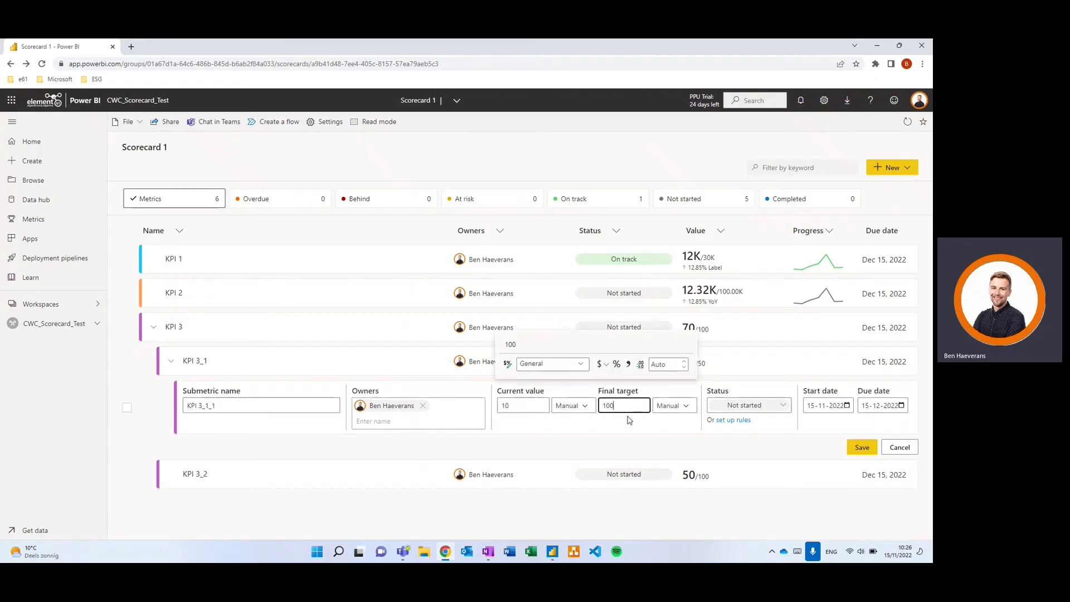
click(862, 447)
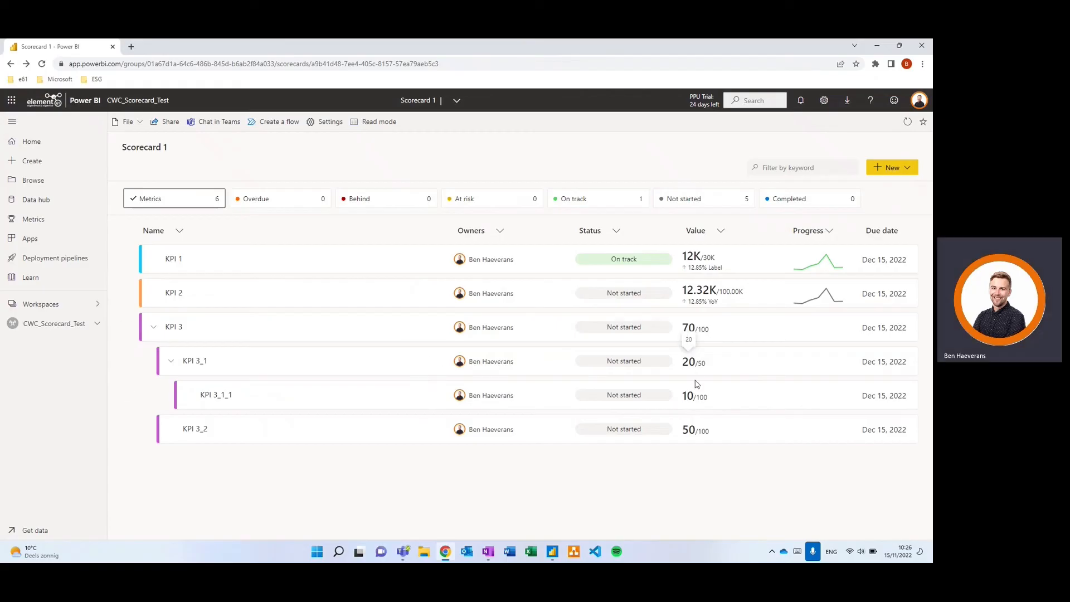
- Check KPI 3's rolled-up value against its nested submetrics and clear the selection
click(693, 332)
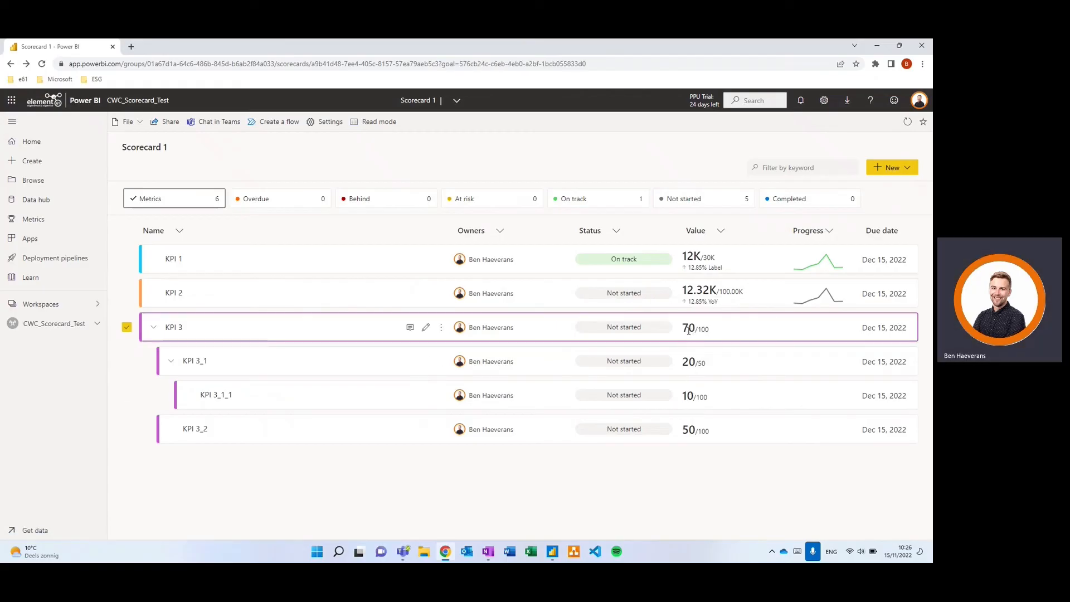
mouse_move(688, 330)
click(126, 328)
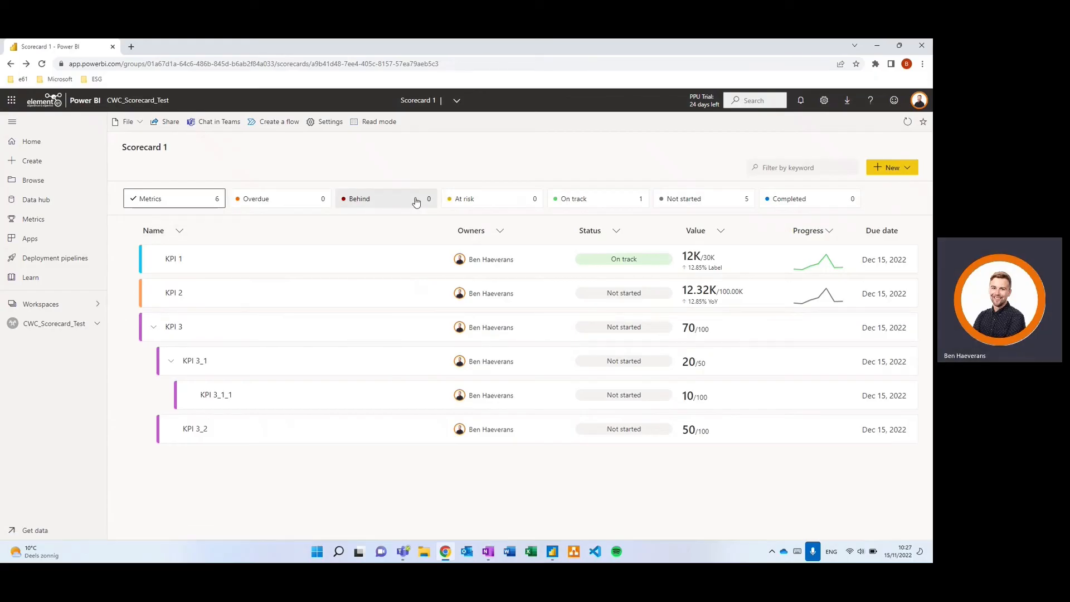
- Examine the scorecard settings for details, permission roles, the new-role form and statuses, and close them without saving
click(334, 124)
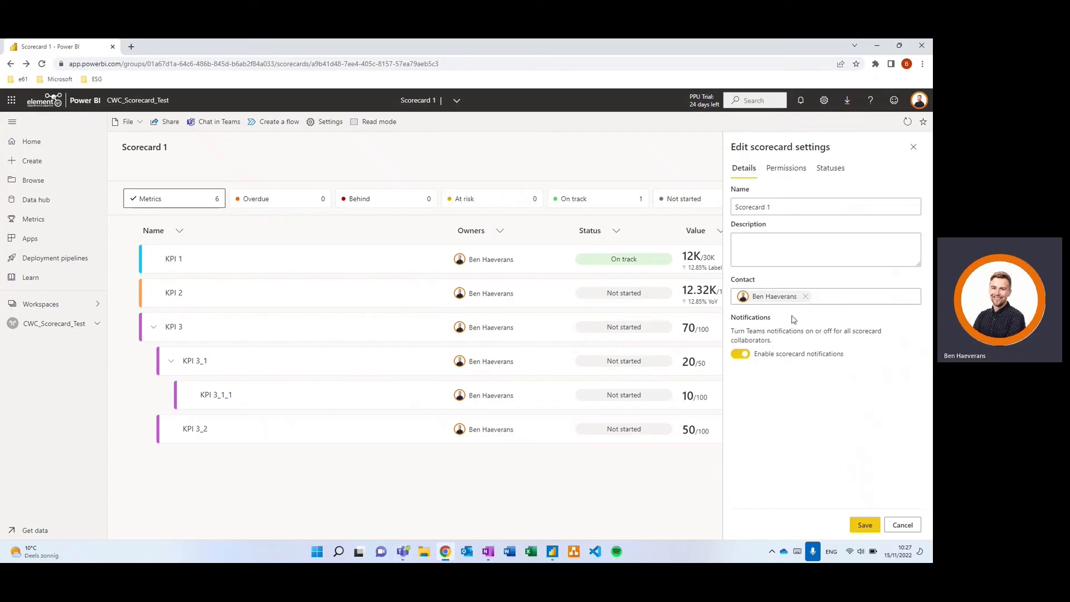
click(769, 355)
click(786, 168)
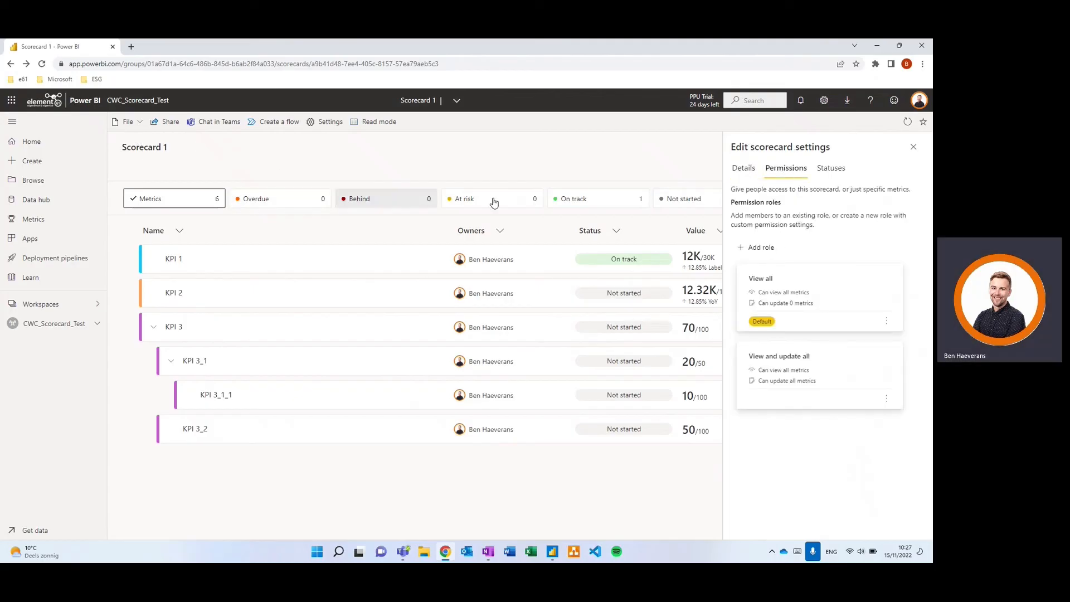
click(760, 247)
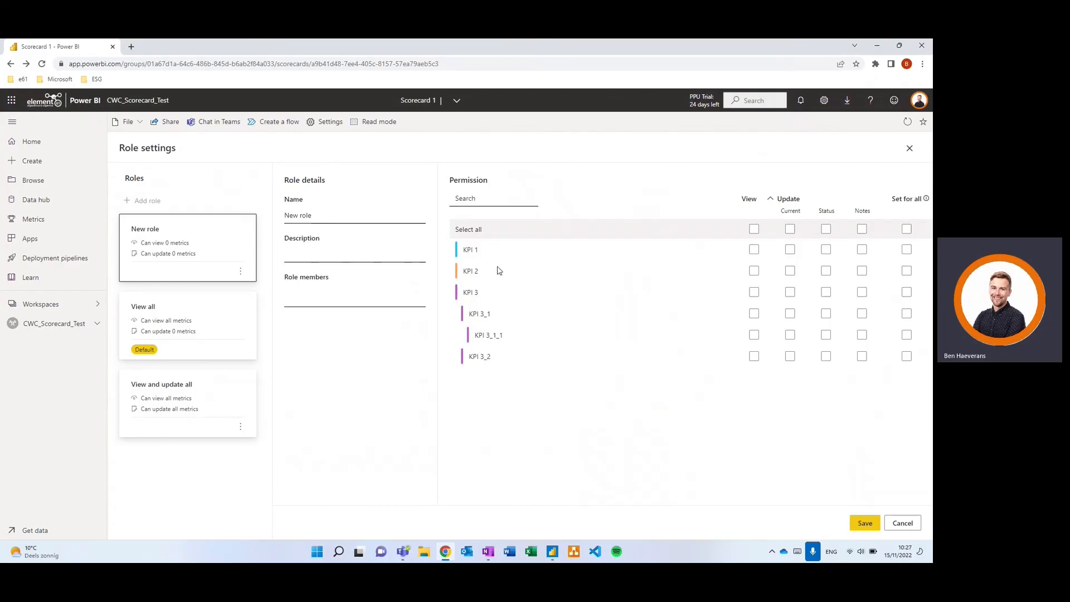
click(906, 527)
click(830, 170)
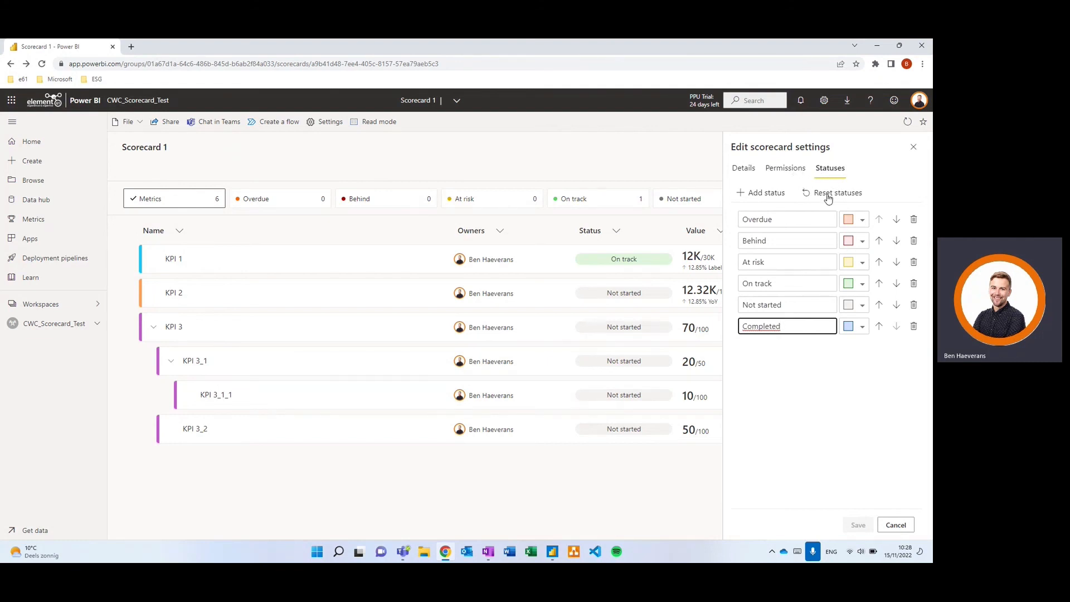
click(785, 168)
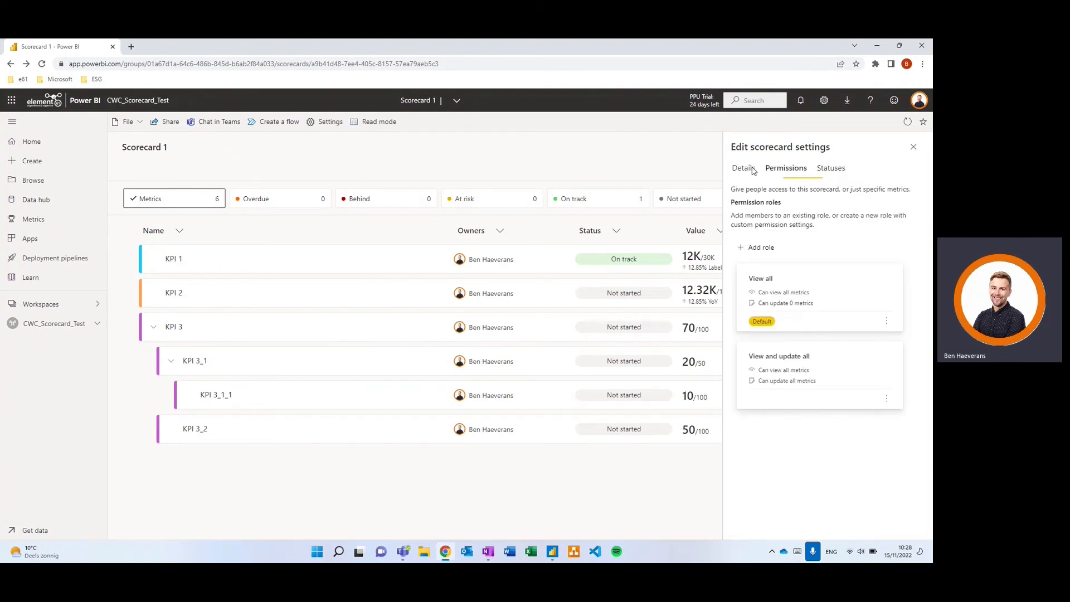
click(743, 168)
click(914, 147)
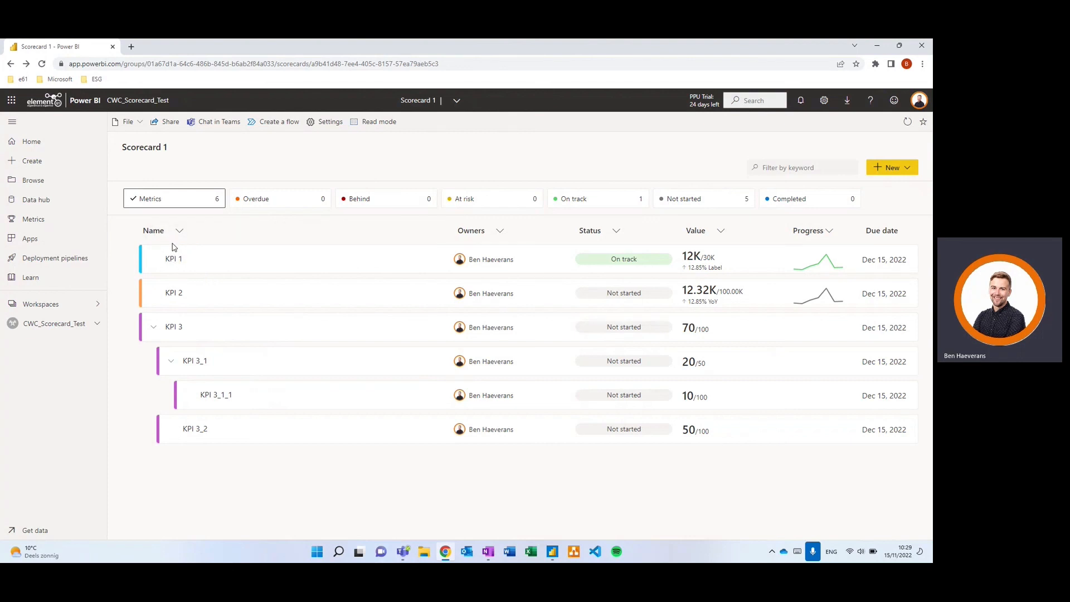
- Switch to Power BI Desktop, move the KPI visual slightly down and right, enlarge it slightly and view its format options
mouse_move(162, 256)
click(552, 551)
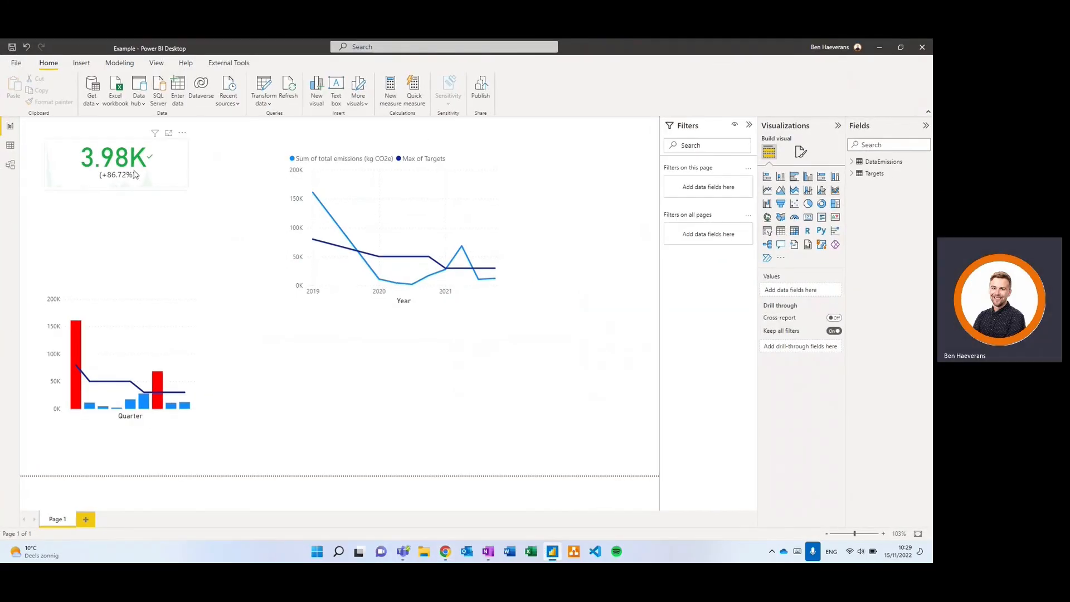
drag(126, 177, 131, 186)
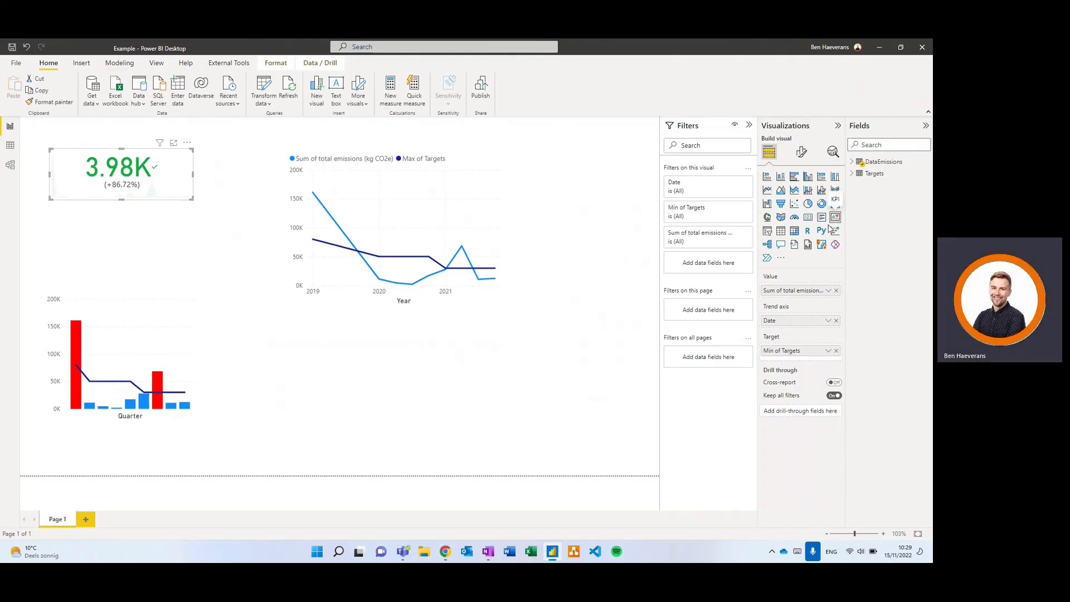
drag(189, 198, 218, 241)
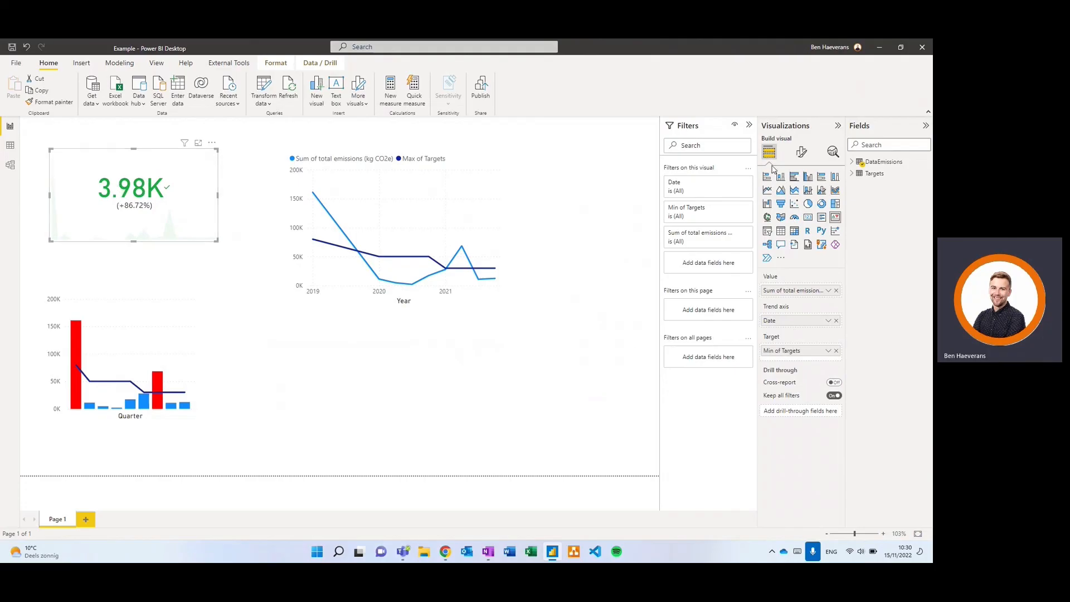
click(802, 151)
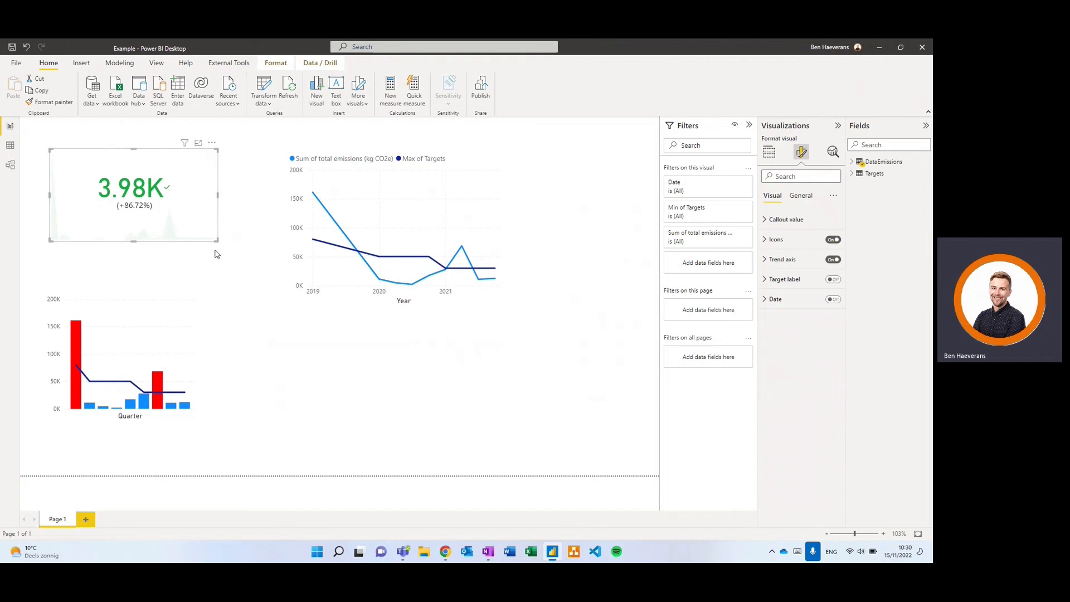
drag(218, 243, 200, 229)
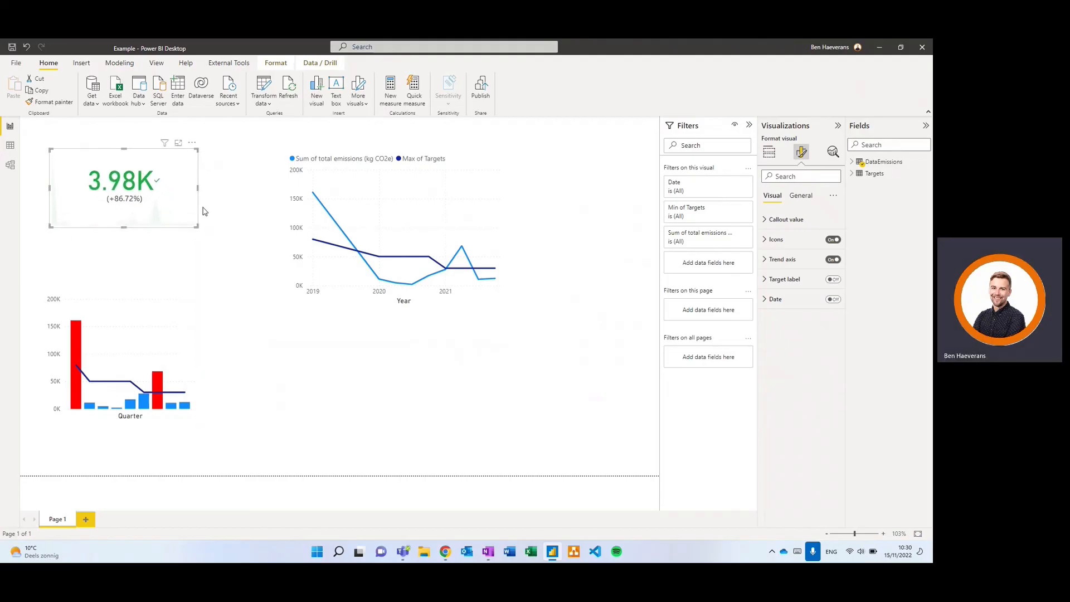
click(225, 208)
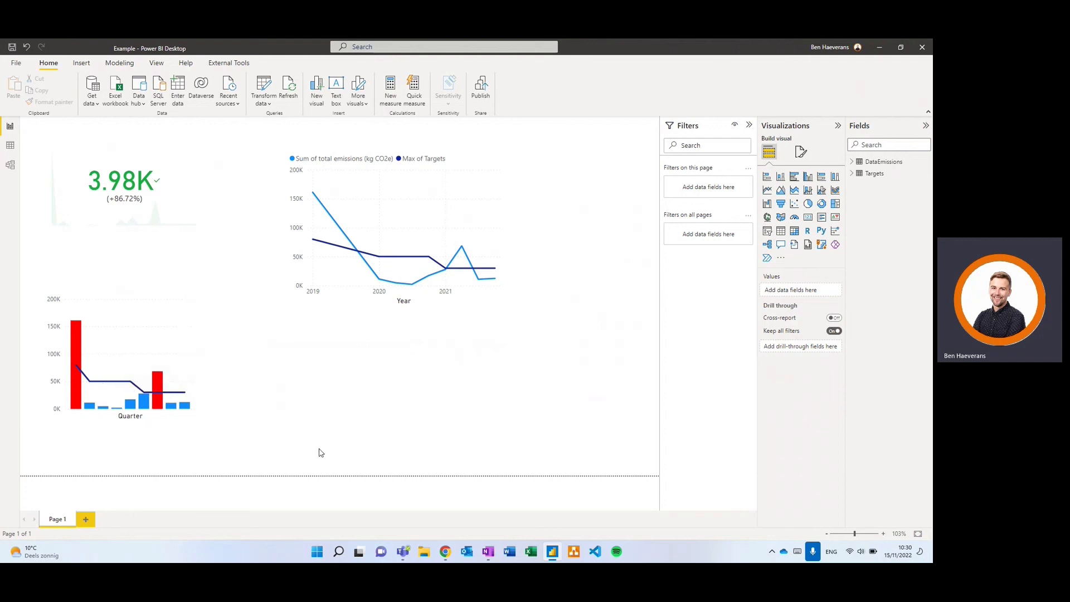
- Switch back to the scorecard in Chrome and bring up the Teams meeting window
click(447, 555)
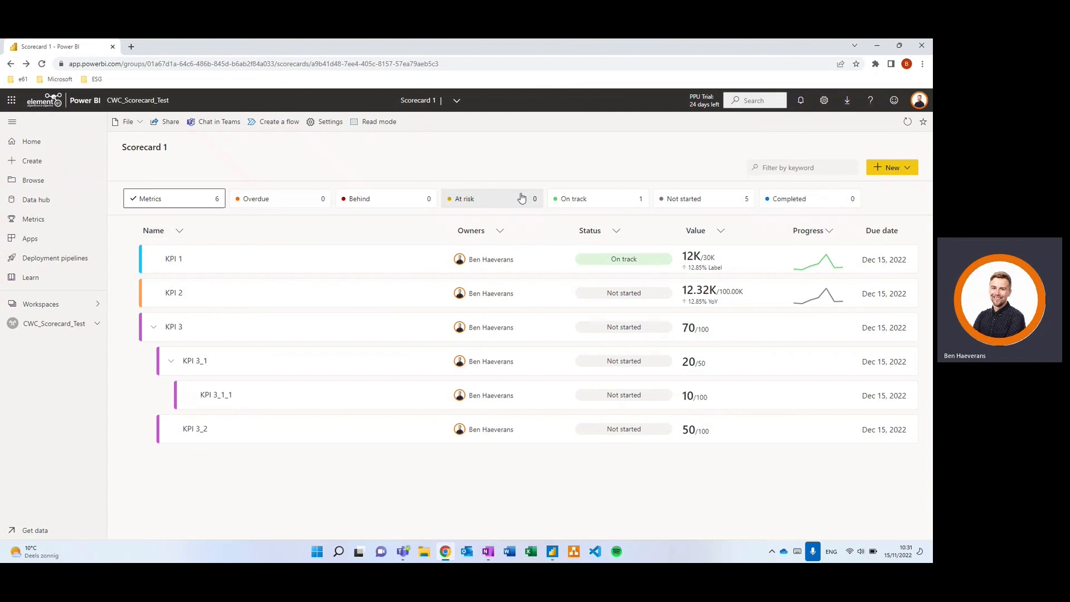
click(405, 554)
click(425, 480)
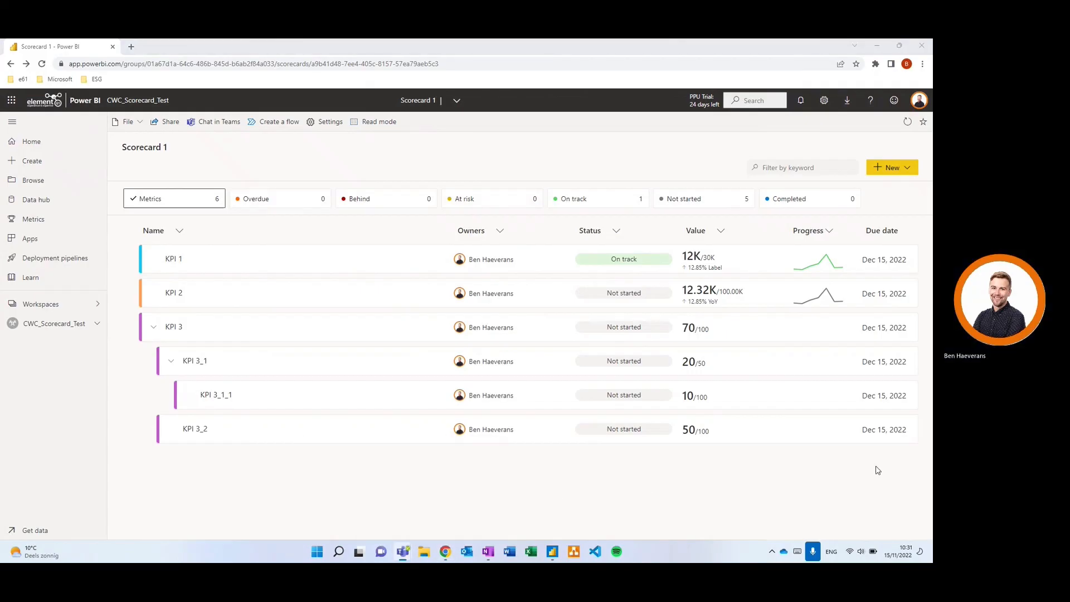